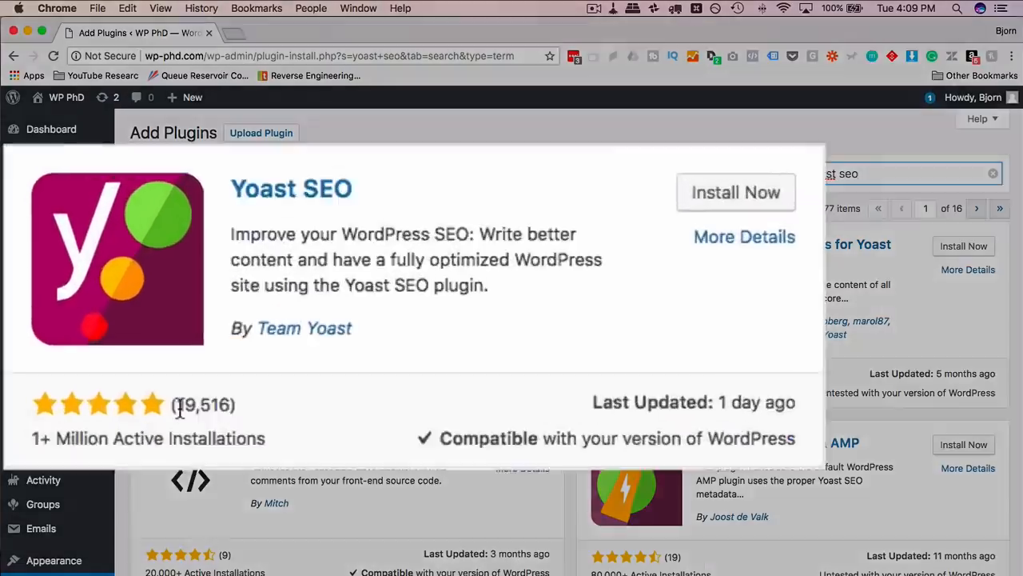
Install the Yoast SEO plugin by Team Yoast from the search results and activate it.
left_click_drag(180, 408, 245, 409)
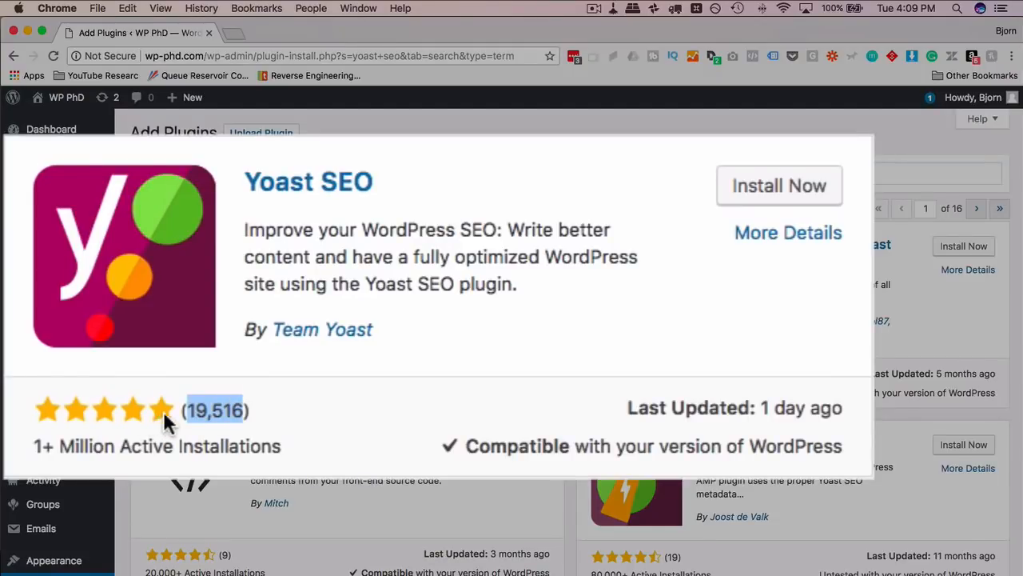
left_click(290, 419)
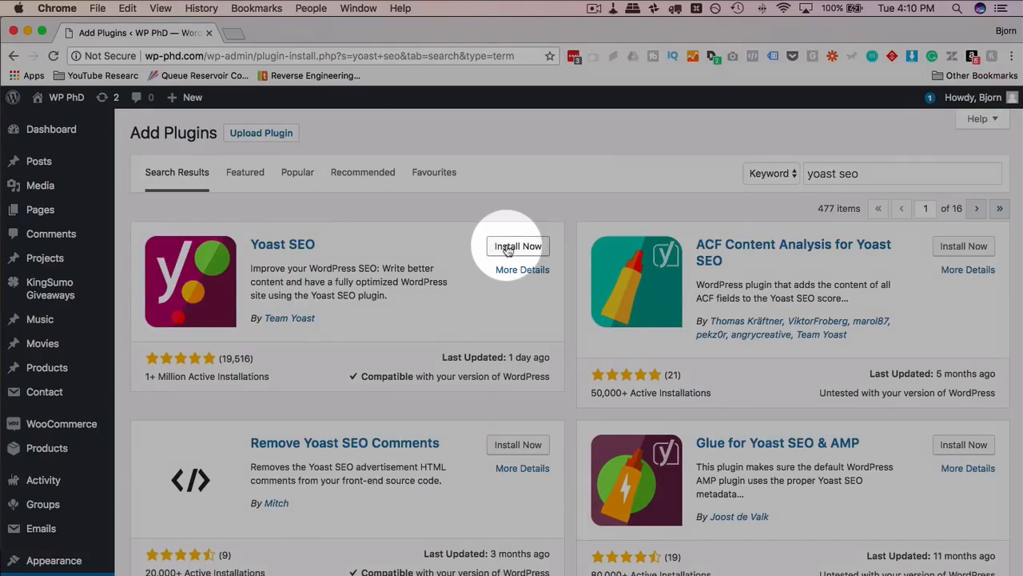
left_click(515, 246)
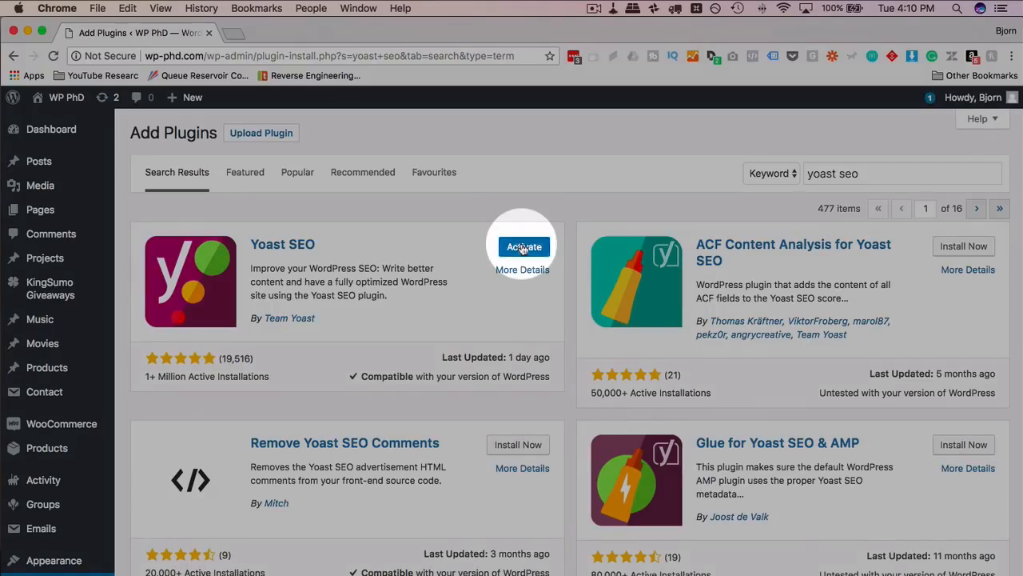
left_click(524, 247)
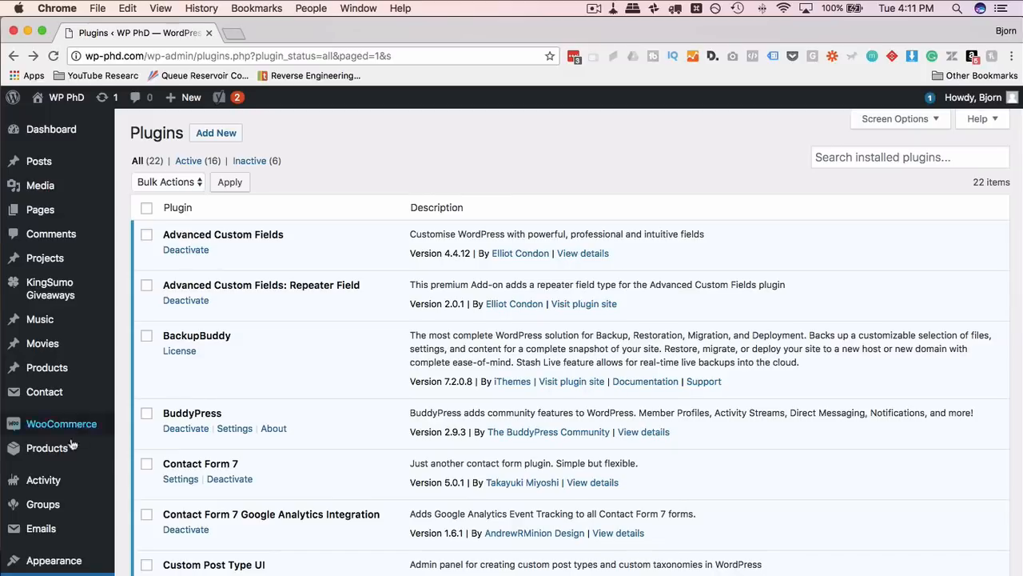
Go to the Yoast SEO general dashboard and open its configuration wizard.
scroll(48, 452, "down", 10)
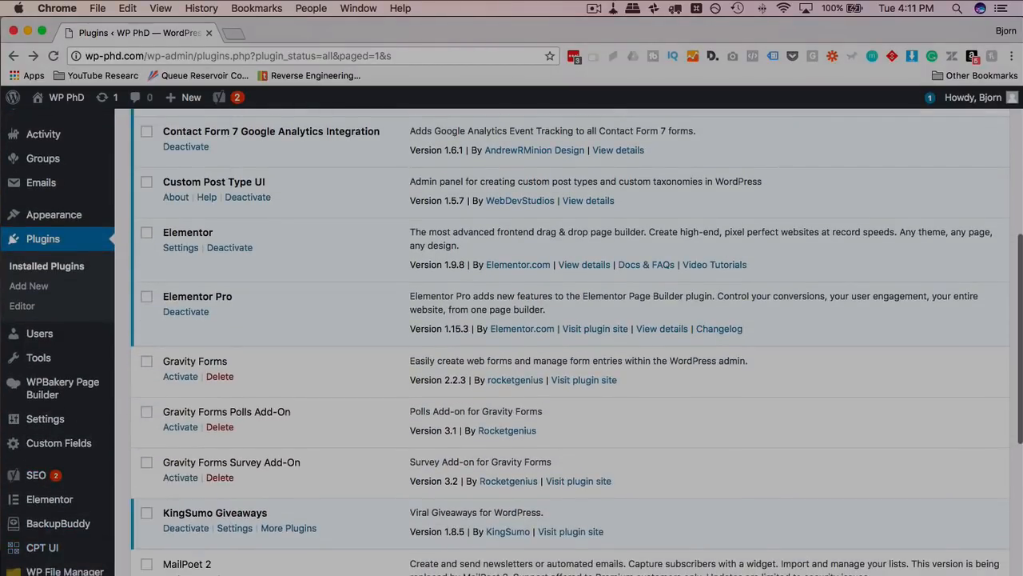
mouse_move(48, 474)
left_click(156, 480)
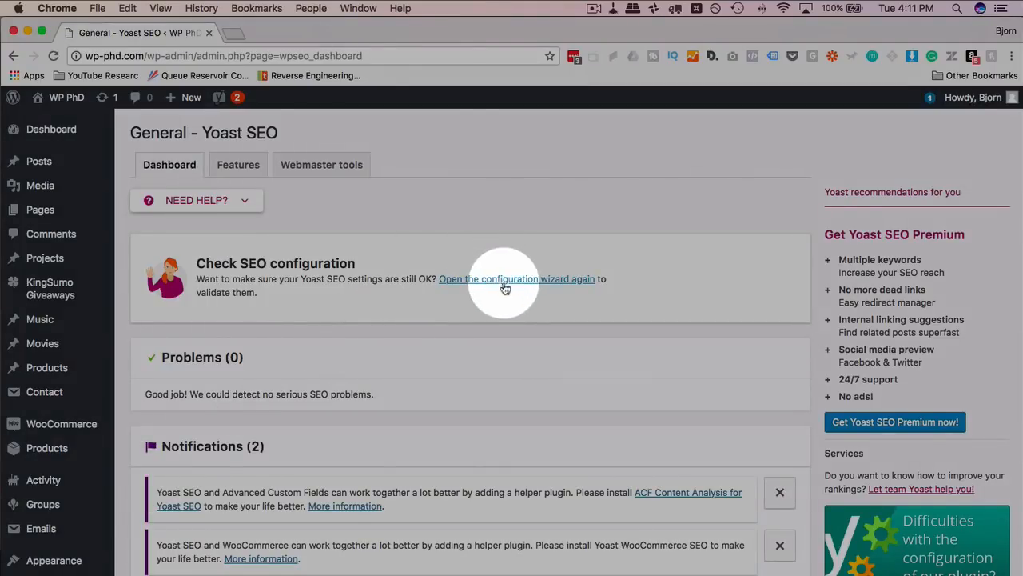
left_click(560, 286)
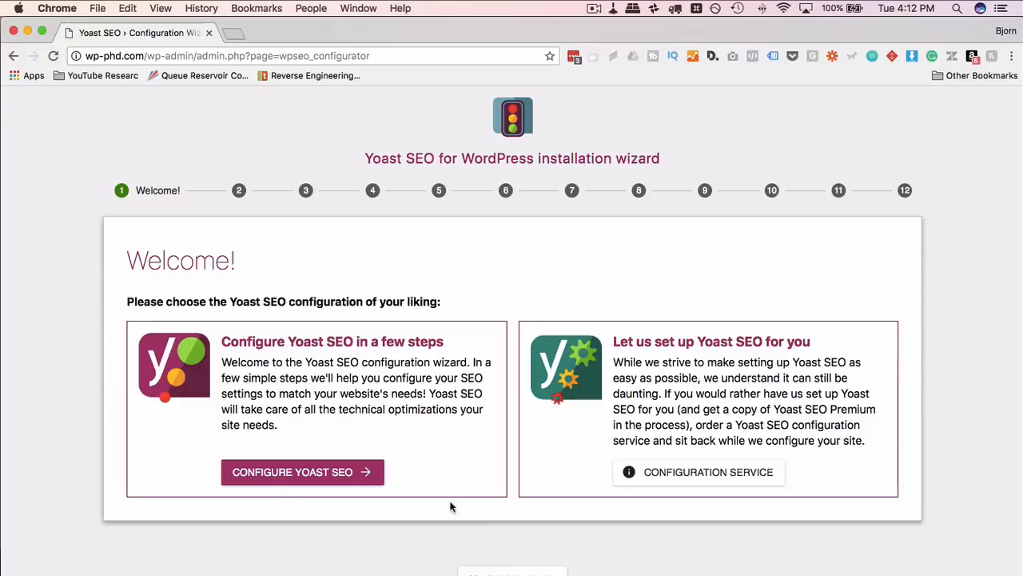
Start configuring Yoast SEO and submit the environment as Option A, site live and ready to be indexed.
left_click(299, 474)
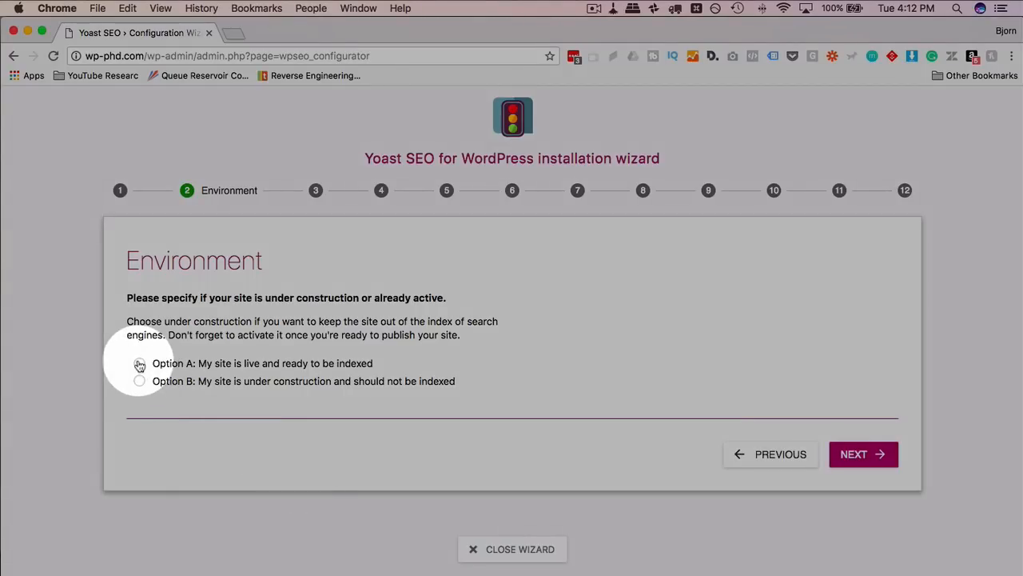
left_click(139, 365)
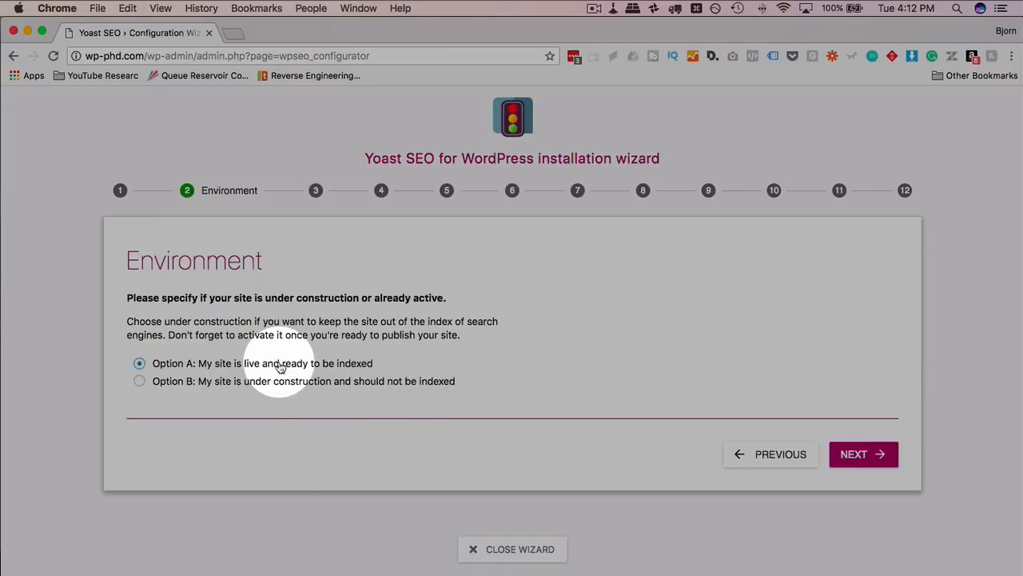
left_click(857, 454)
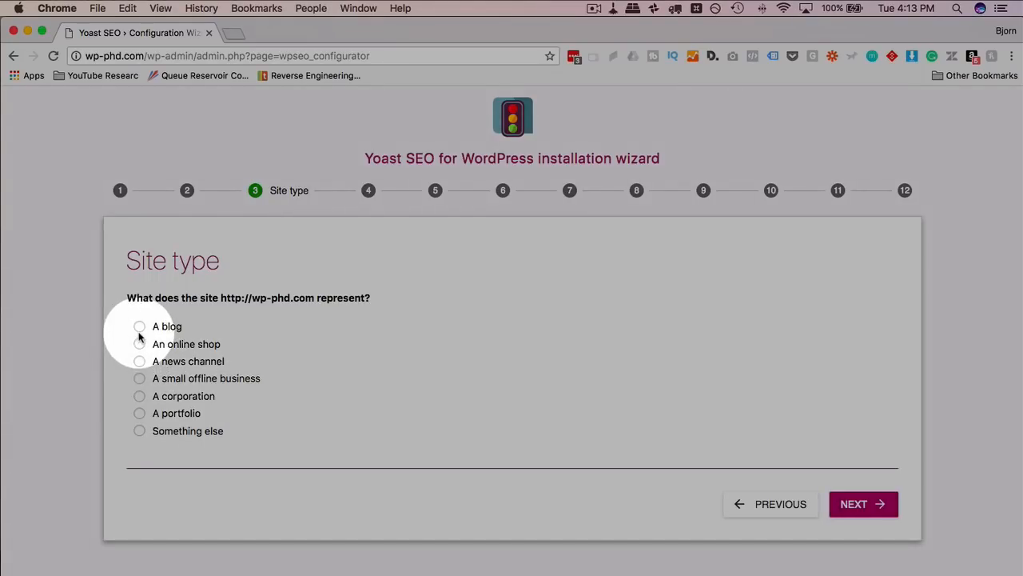
Set the site type to "A blog" and proceed to the company or person page.
left_click(139, 362)
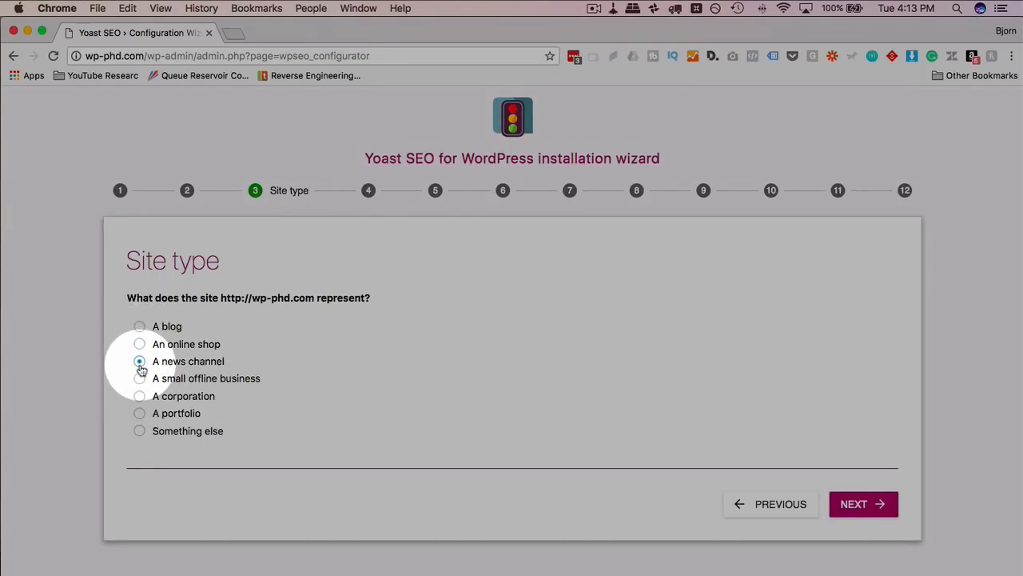
left_click(140, 379)
left_click(140, 396)
left_click(139, 414)
left_click(140, 431)
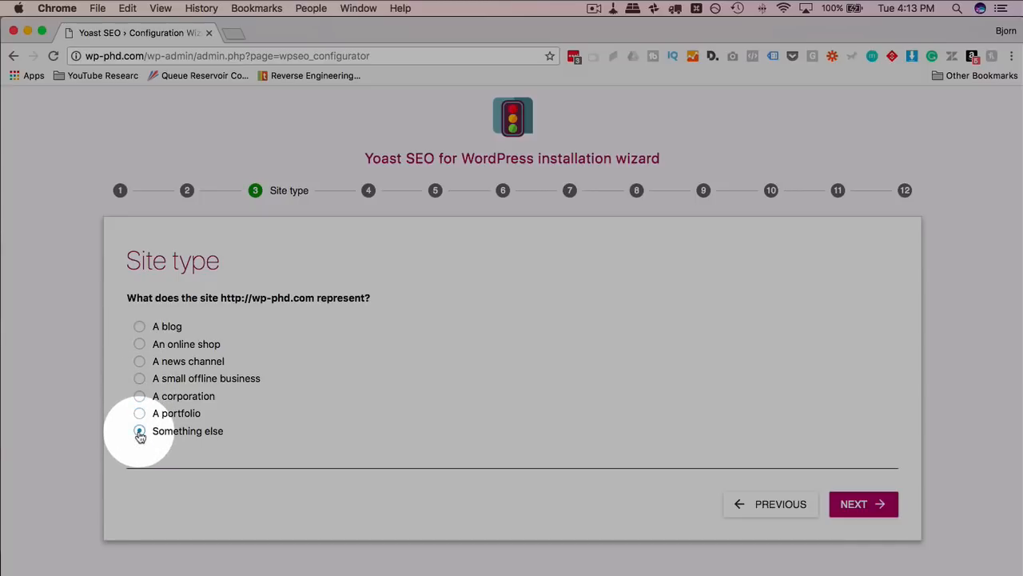
left_click(139, 326)
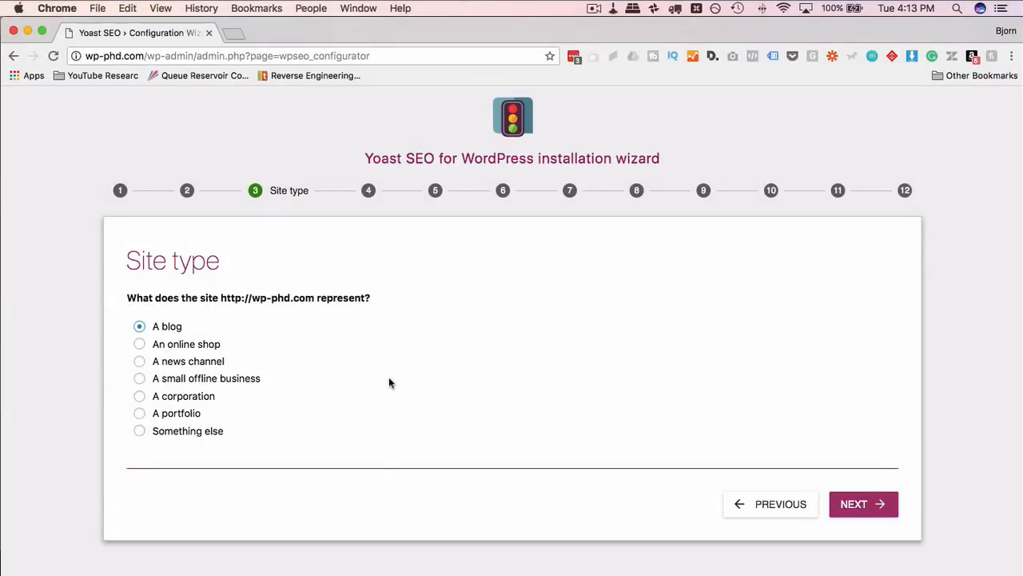
left_click(865, 509)
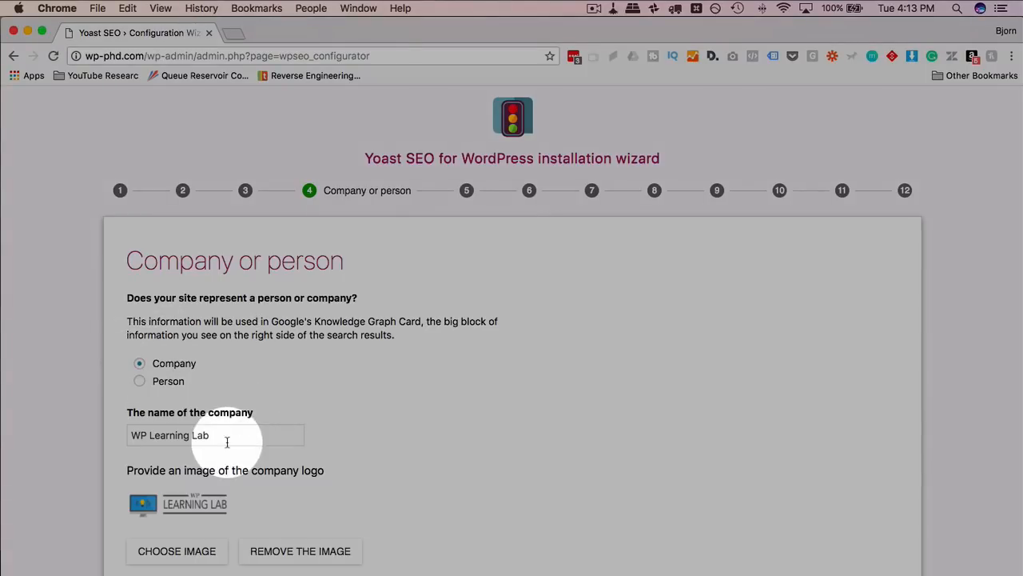
Change the company name to "WP PhD", keep the existing logo, and proceed to the social profiles.
left_click_drag(209, 436, 149, 436)
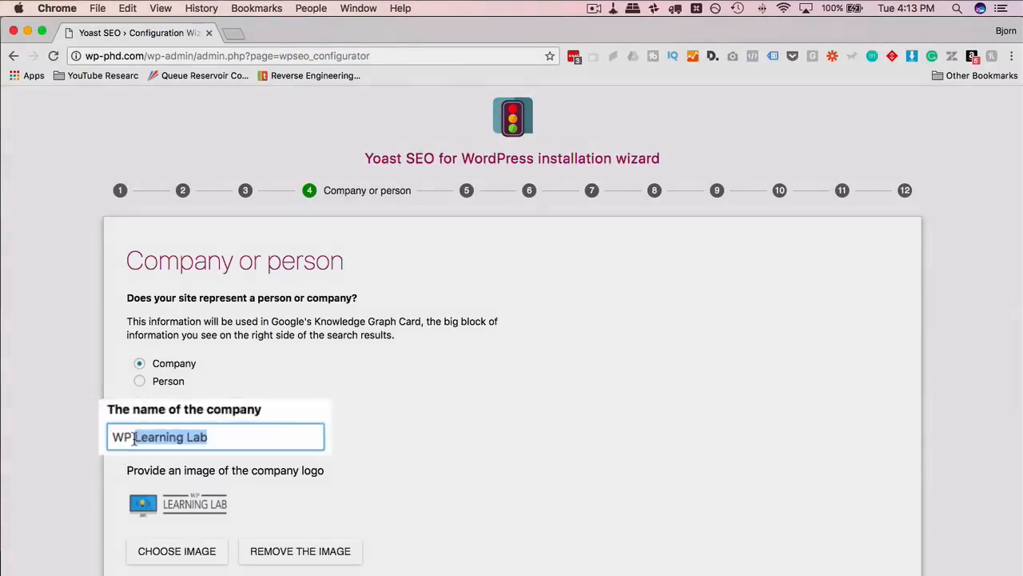
type("PhD")
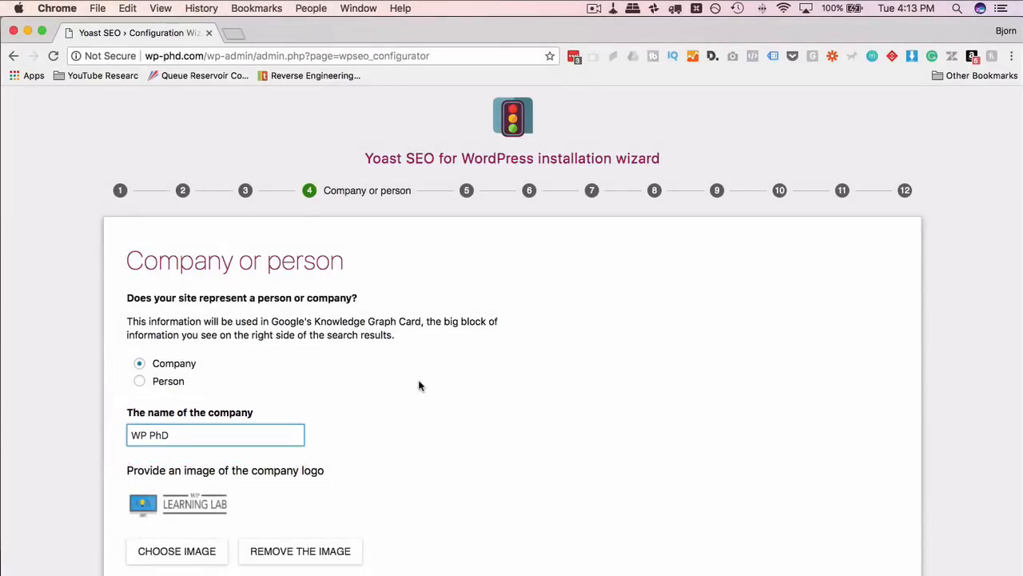
left_click(419, 386)
scroll(419, 386, "down", 3)
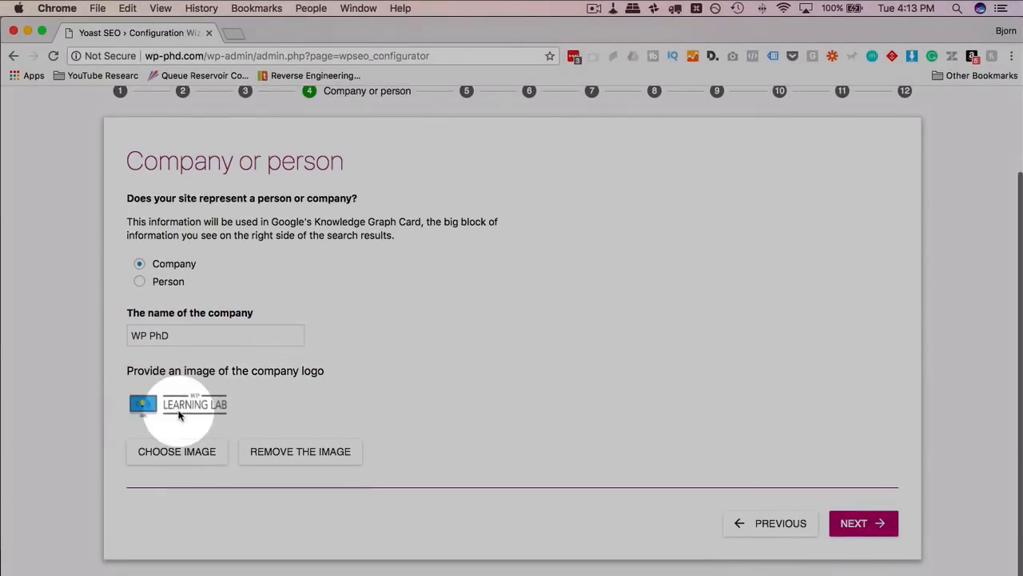
scroll(790, 436, "up", 1)
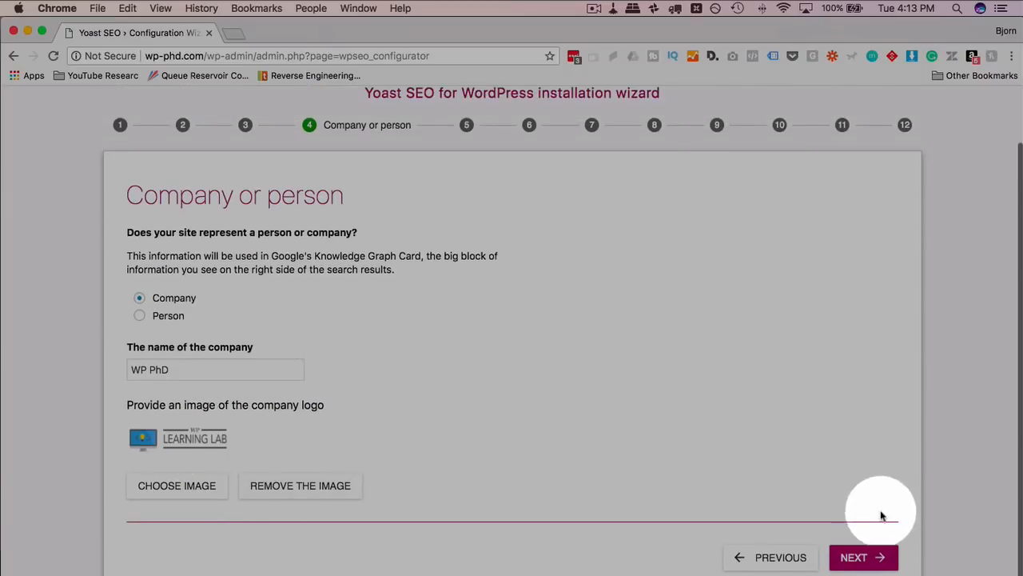
left_click(867, 564)
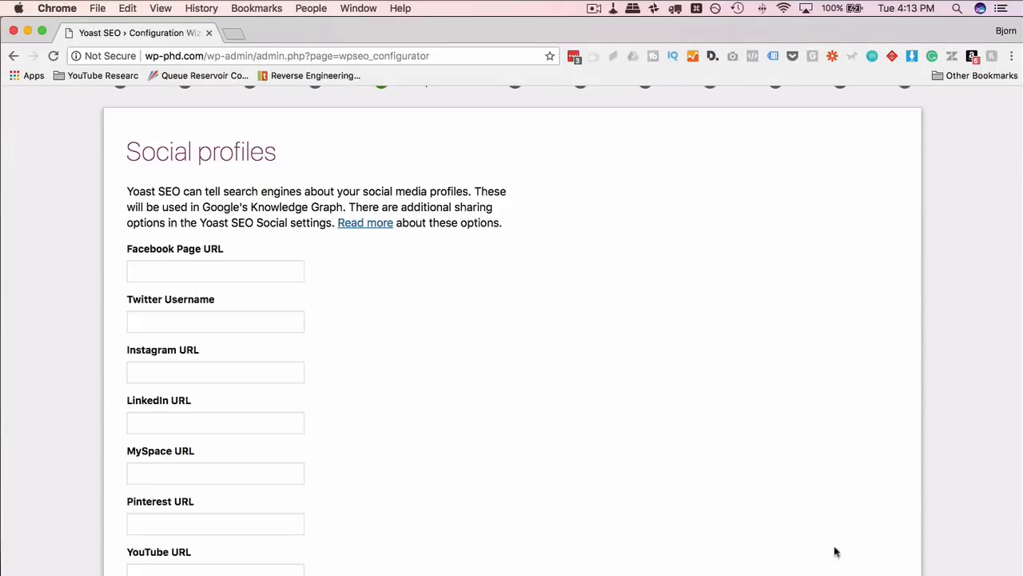
Review the social profile fields, leave them all blank, and proceed to the search engine visibility settings.
scroll(237, 217, "up", 2)
scroll(237, 218, "down", 3)
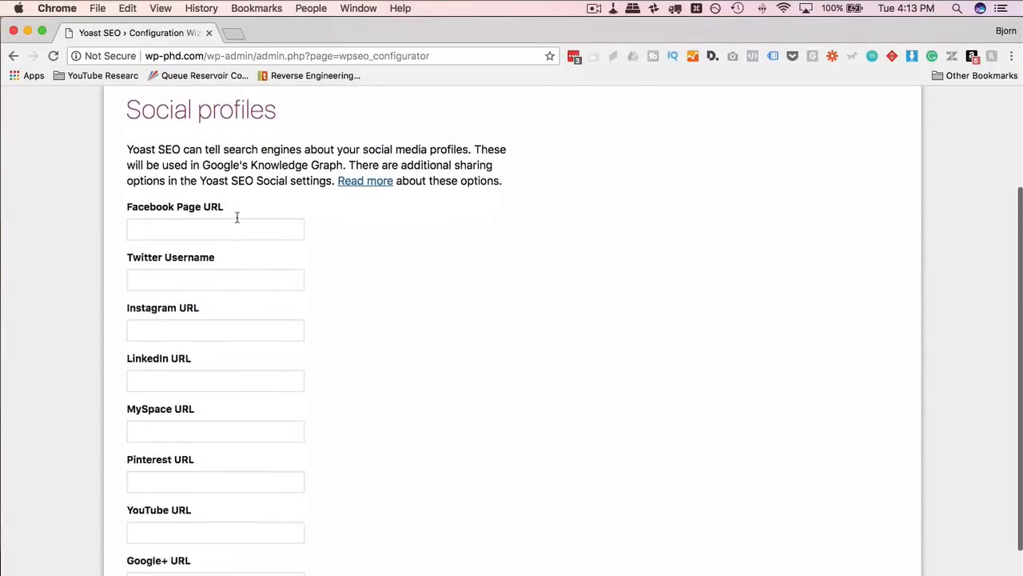
scroll(238, 217, "down", 2)
scroll(222, 440, "up", 2)
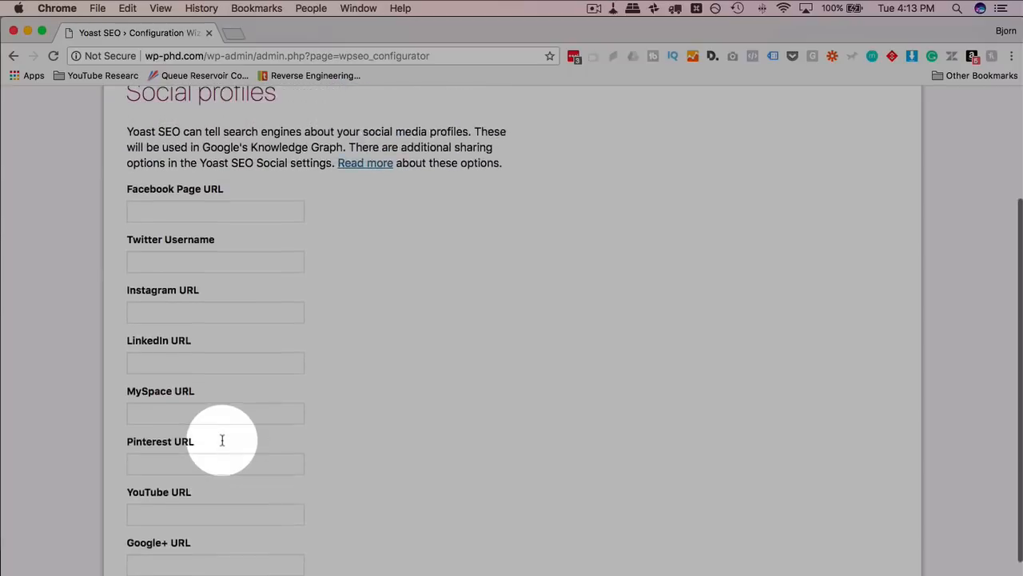
scroll(222, 439, "up", 2)
left_click(217, 276)
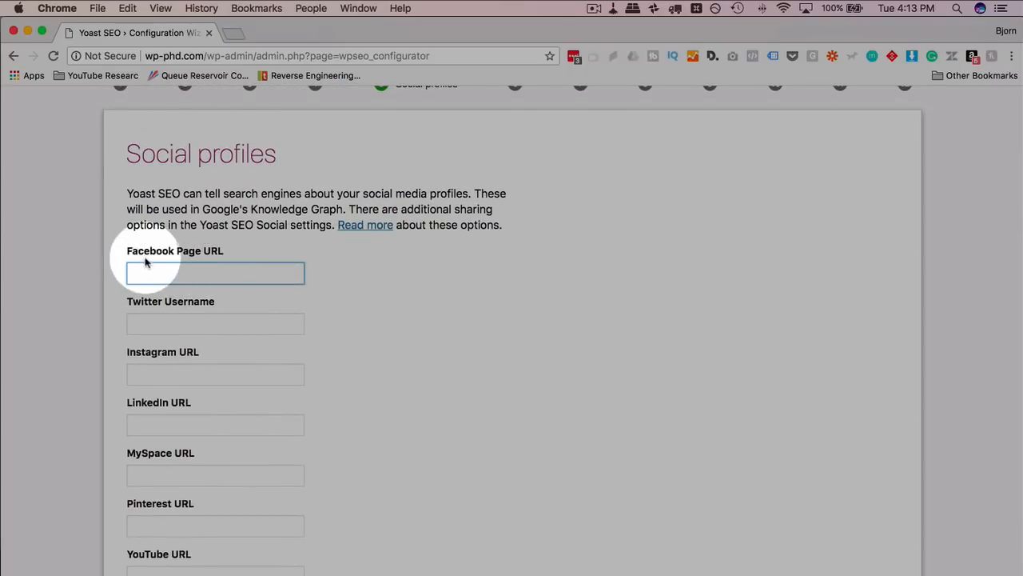
scroll(203, 384, "down", 3)
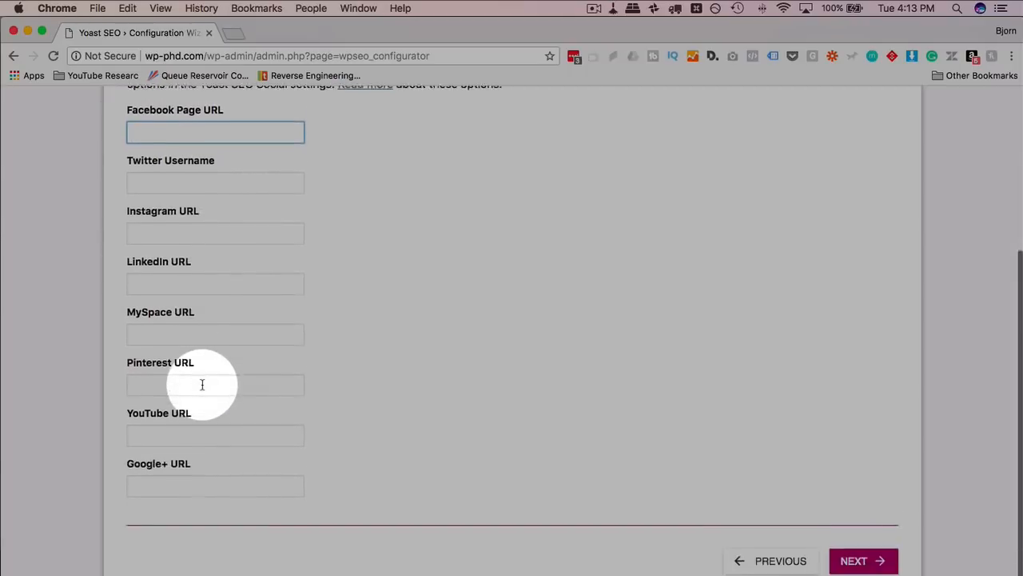
scroll(202, 384, "down", 1)
left_click(241, 399)
scroll(407, 402, "up", 5)
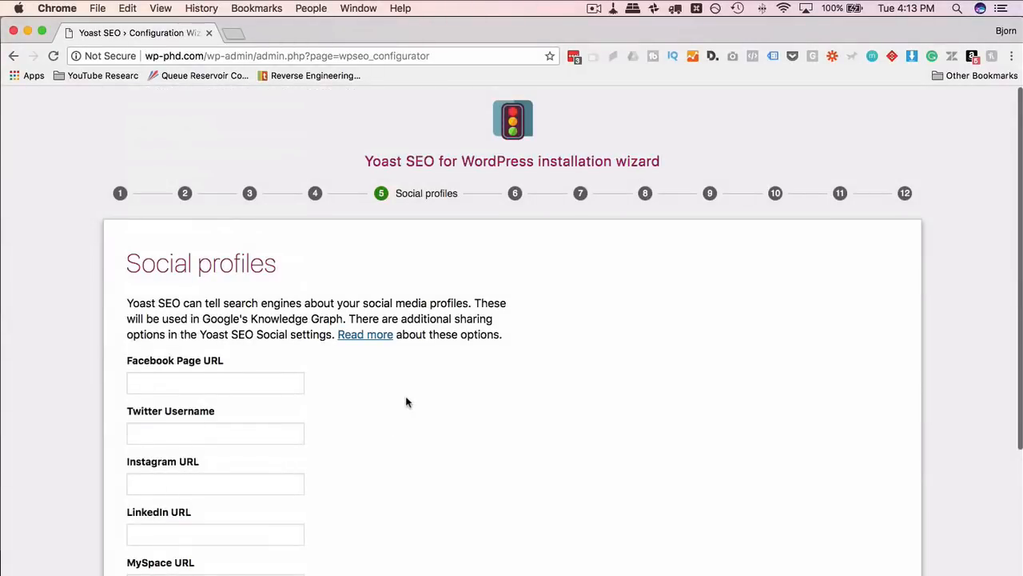
scroll(406, 402, "down", 5)
left_click(852, 520)
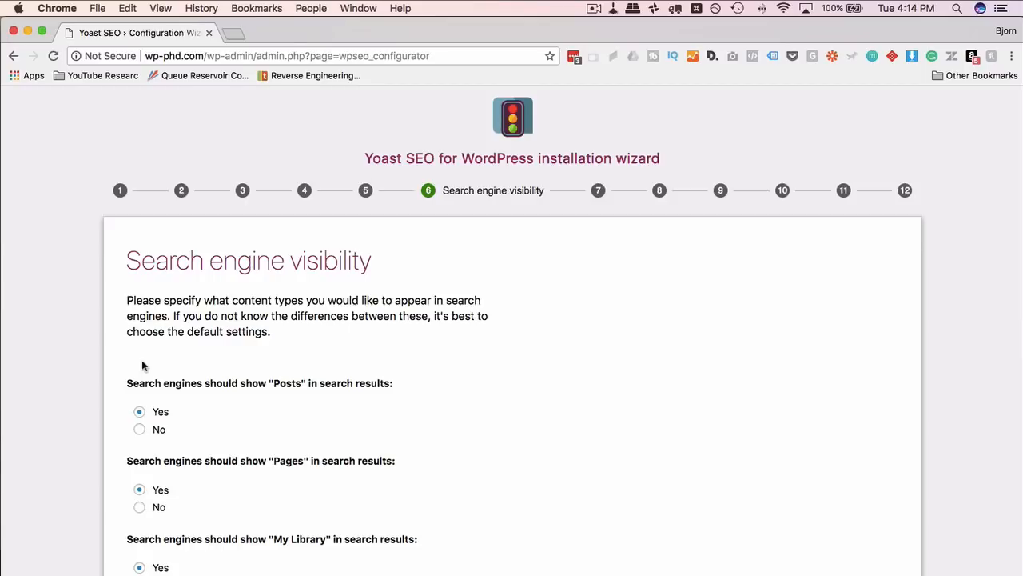
Review the search visibility of each content type, keep every one at Yes, and proceed to the multiple authors page.
scroll(142, 365, "down", 3)
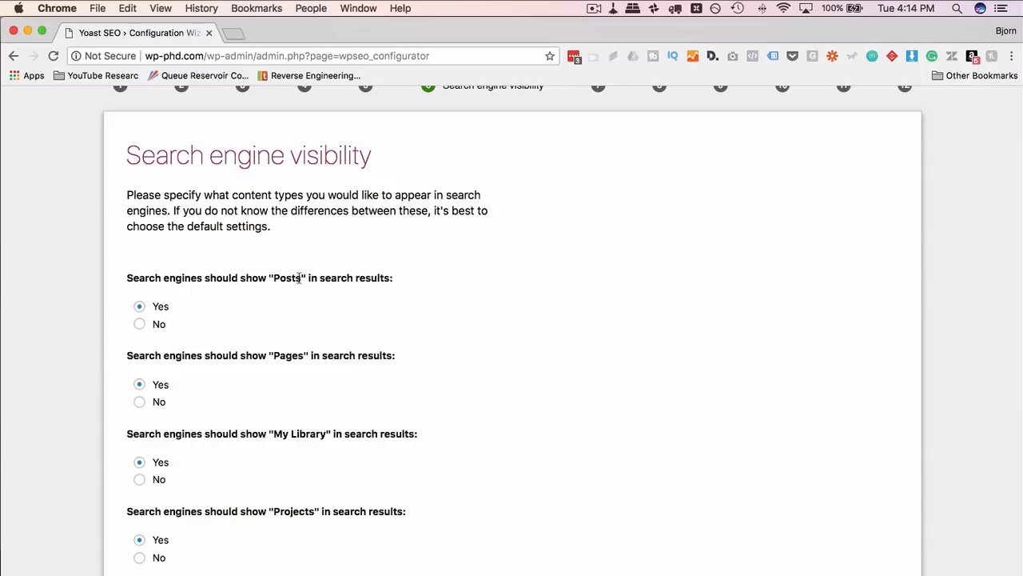
scroll(103, 313, "down", 3)
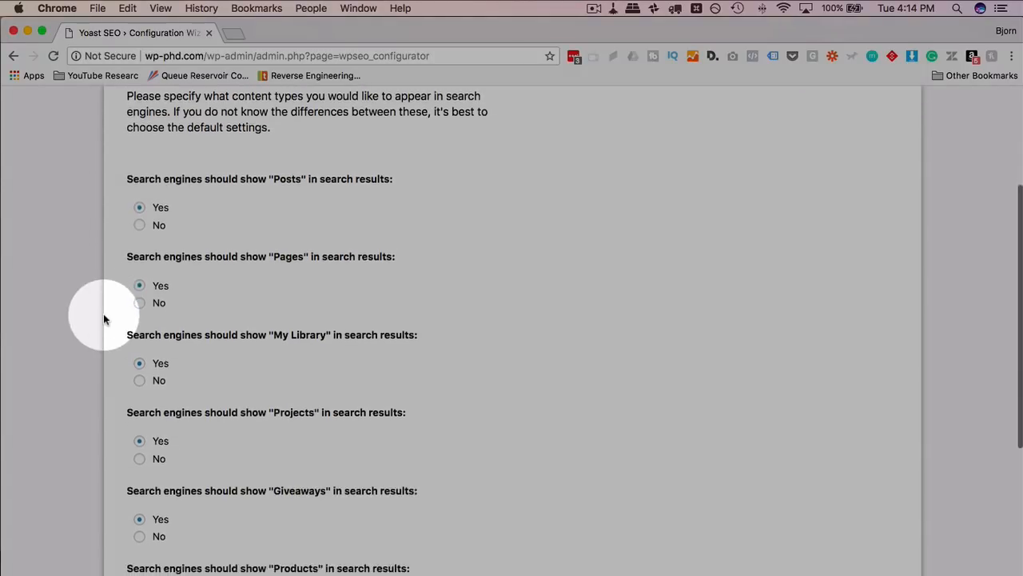
scroll(104, 330, "down", 1)
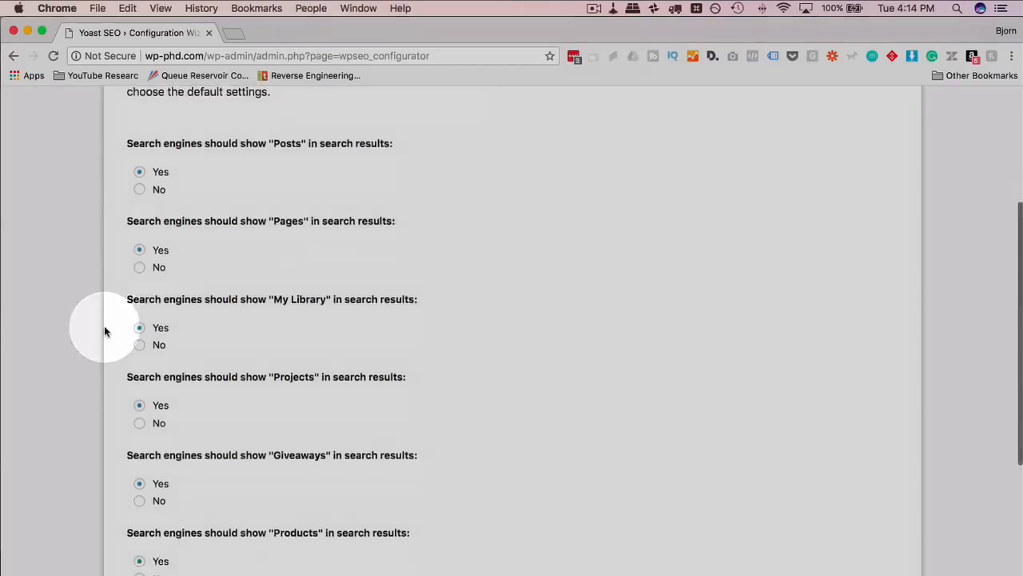
scroll(104, 331, "down", 2)
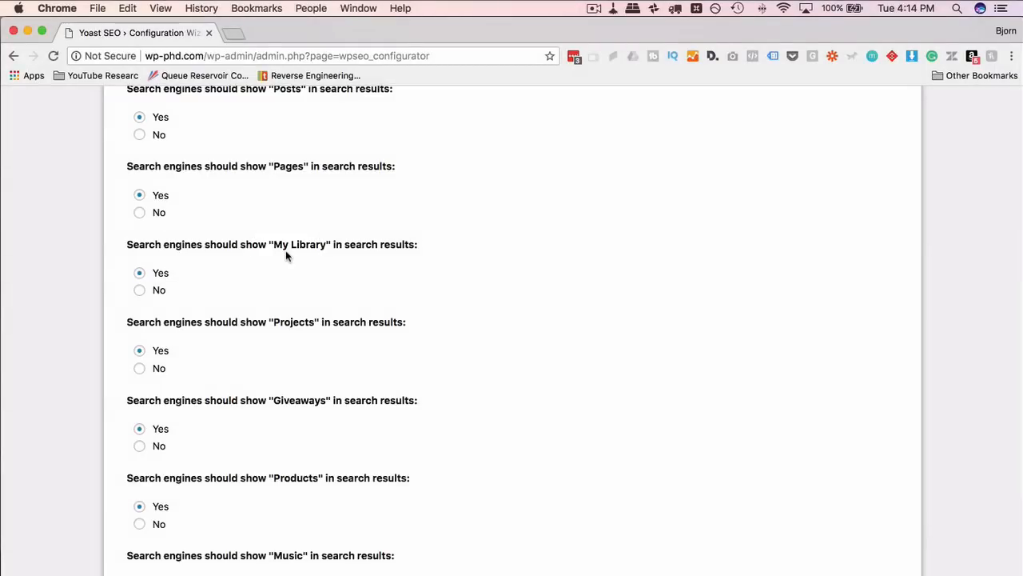
scroll(285, 250, "down", 3)
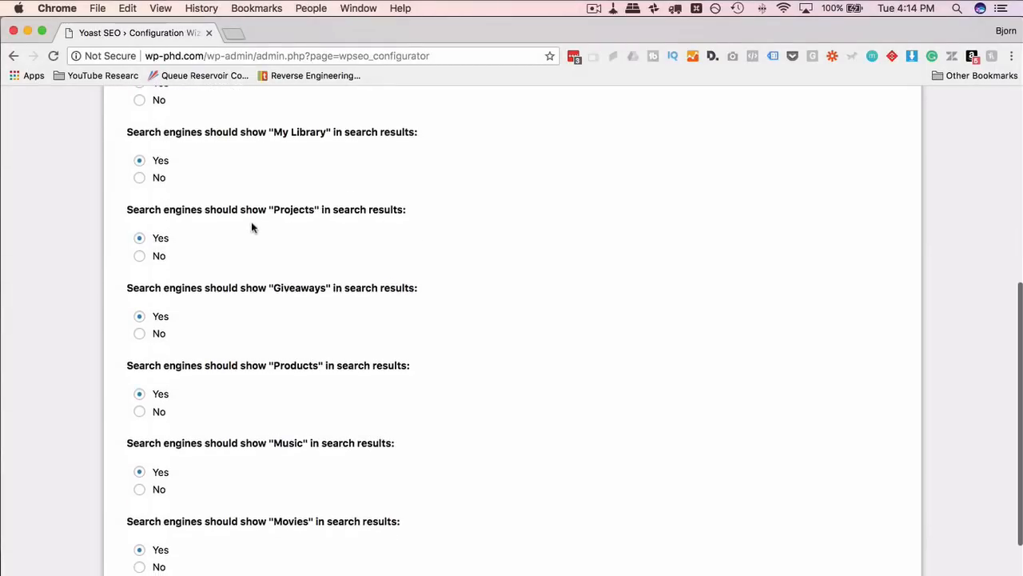
scroll(298, 292, "down", 2)
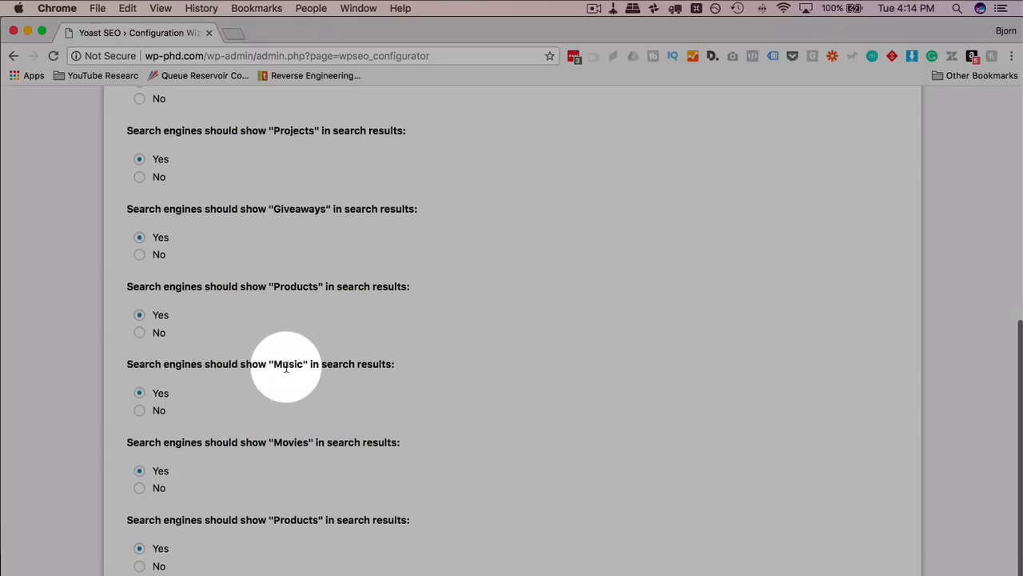
scroll(276, 459, "down", 3)
scroll(304, 425, "up", 10)
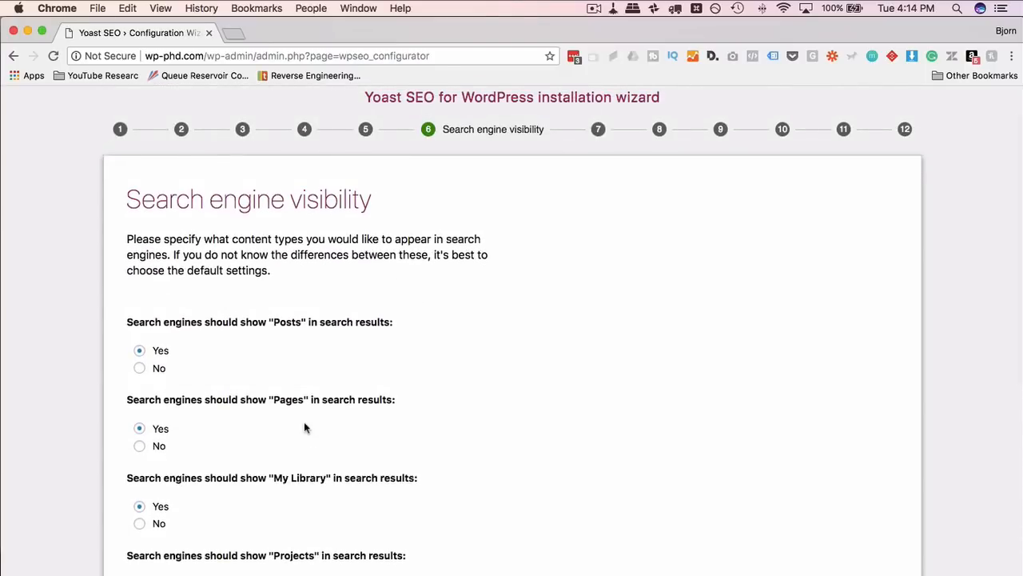
scroll(303, 426, "down", 10)
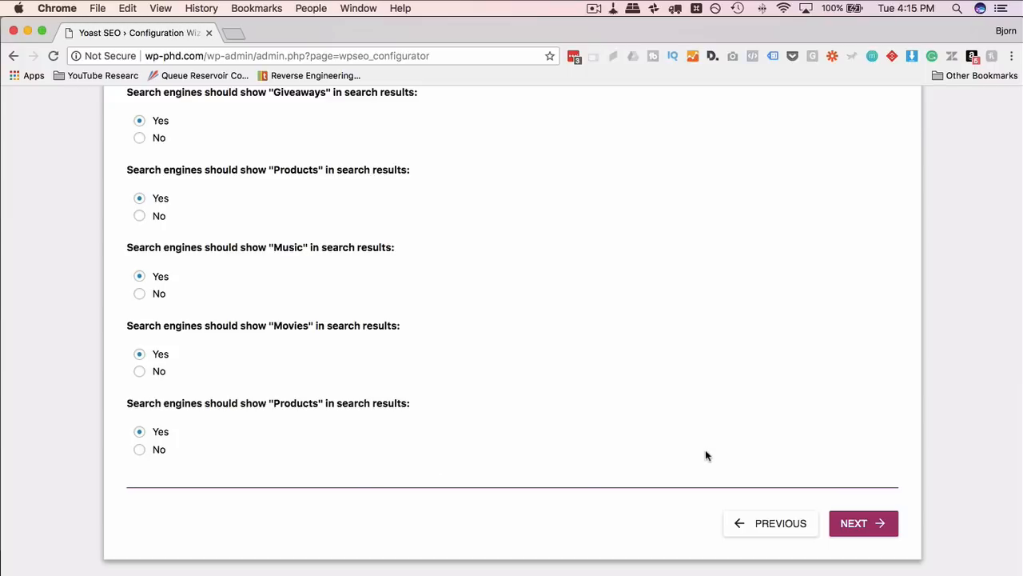
left_click(854, 524)
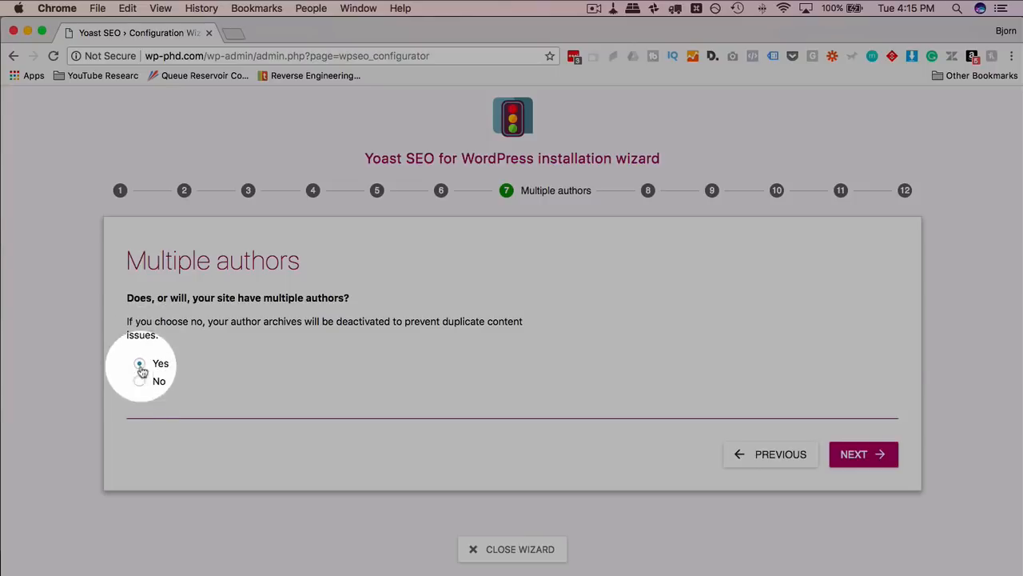
Set the multiple authors option to No and proceed to the Google Search Console page.
left_click(141, 383)
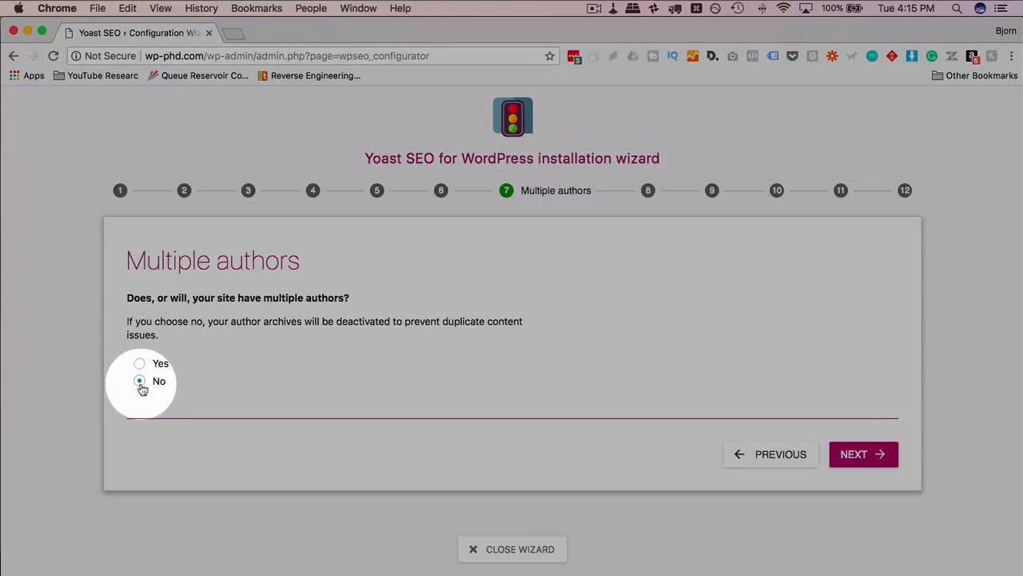
left_click(857, 457)
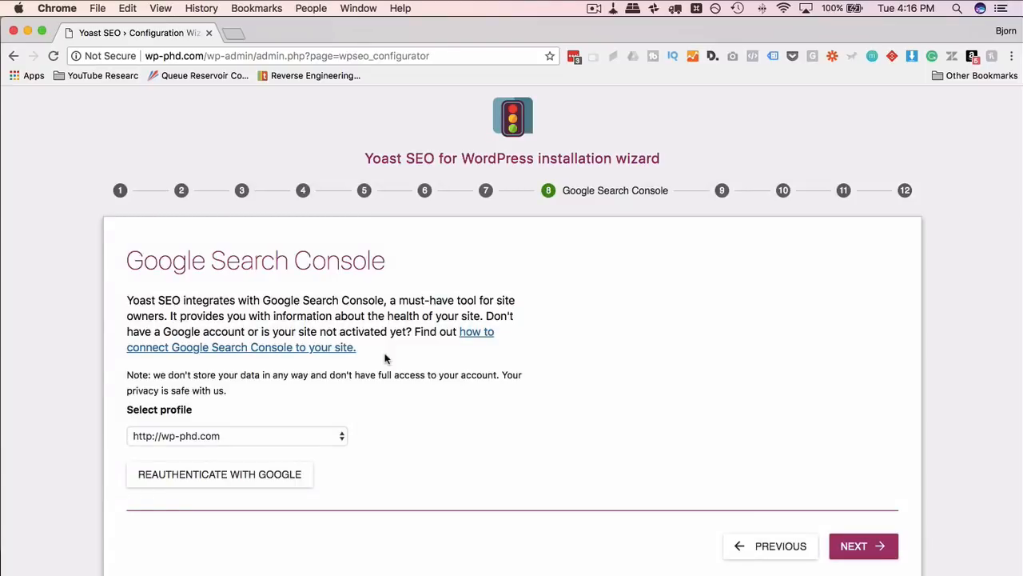
Start reauthentication with Google, request an authorization code, choose the Google account and allow access.
scroll(296, 369, "down", 1)
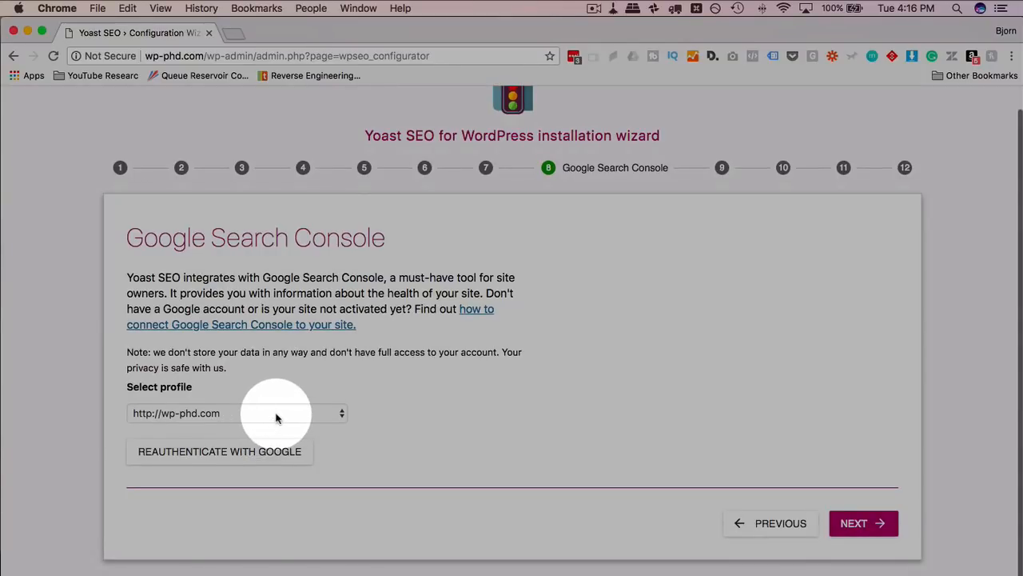
left_click(274, 415)
left_click(440, 394)
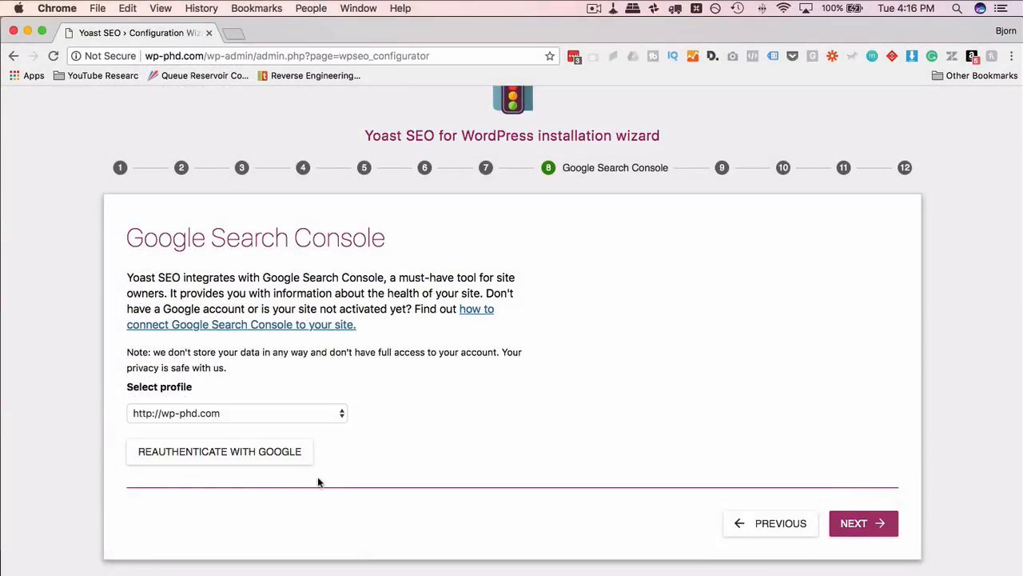
left_click(190, 452)
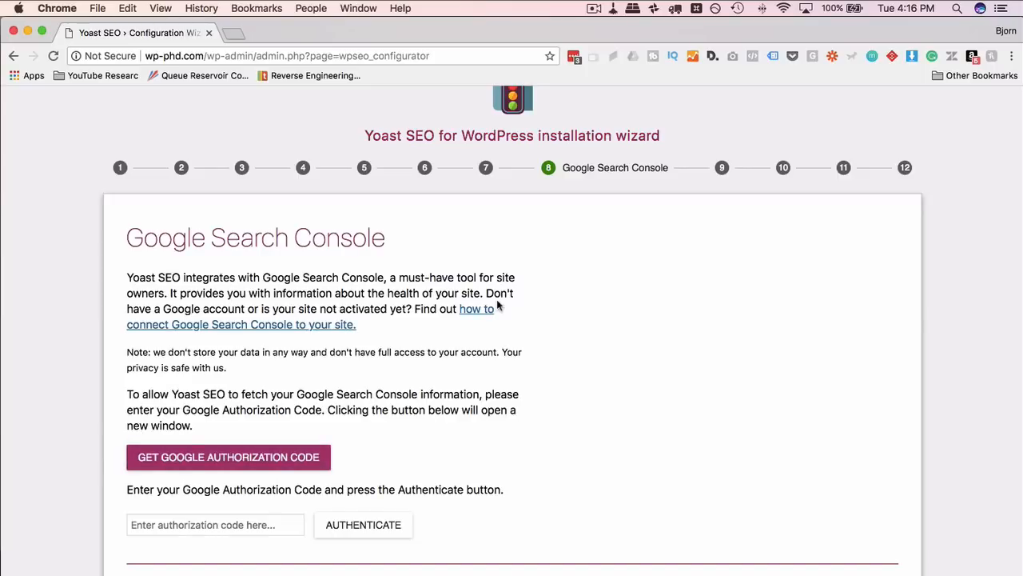
scroll(240, 456, "down", 2)
left_click(194, 387)
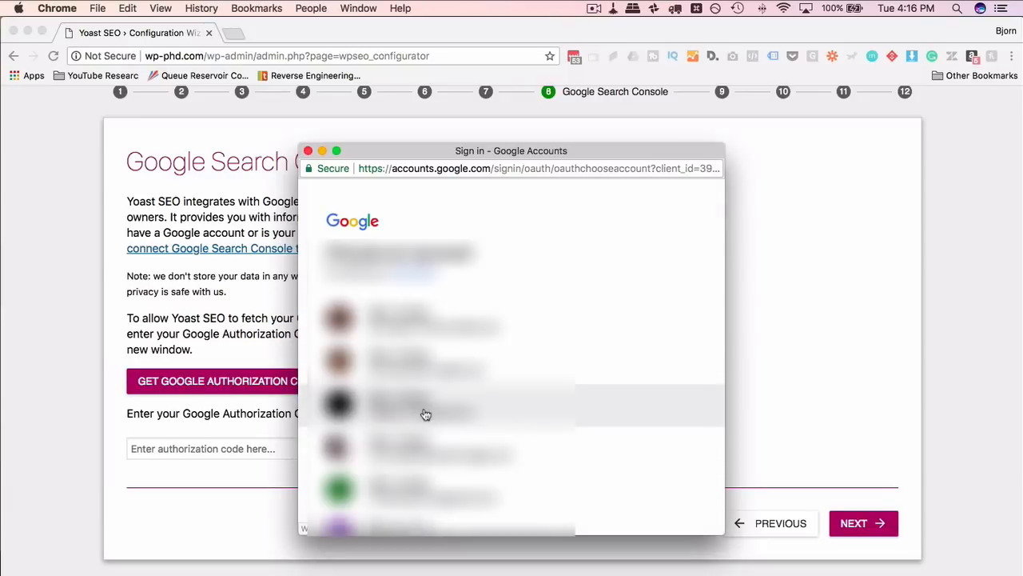
left_click(423, 413)
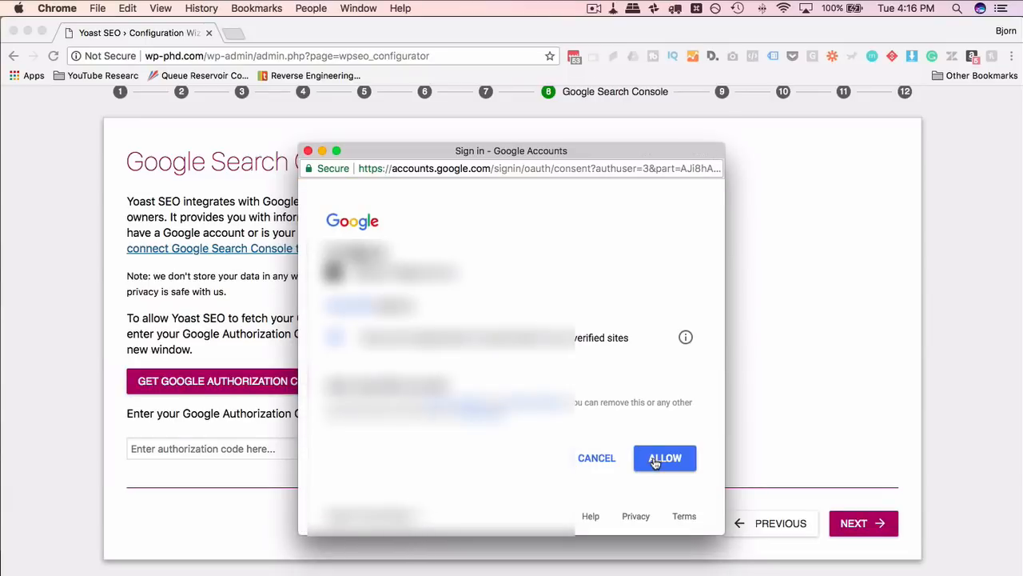
left_click(664, 458)
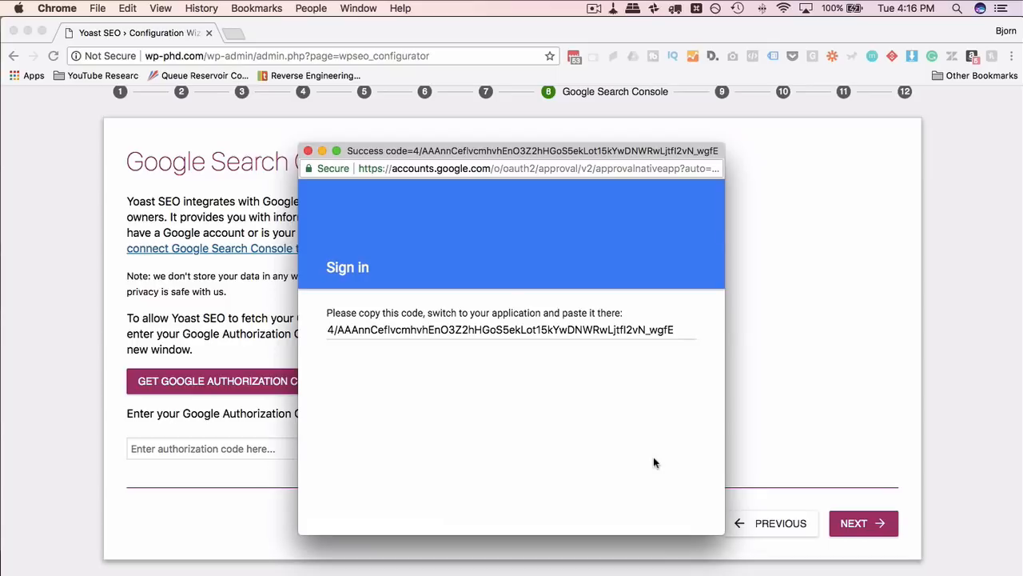
Copy the Google authorization code, paste it into the wizard's authorization code field and authenticate.
left_click(519, 329)
right_click(497, 328)
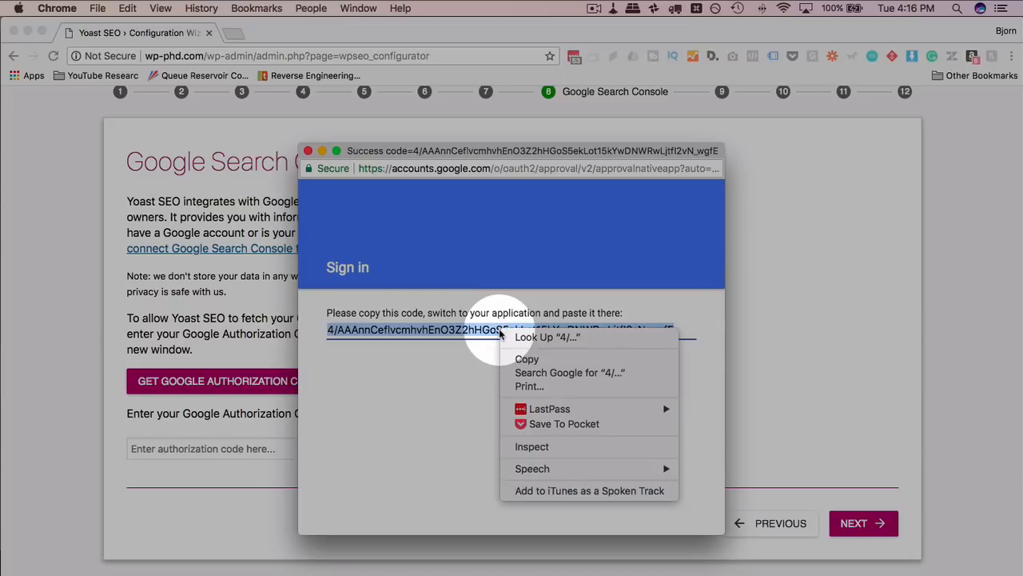
left_click(521, 360)
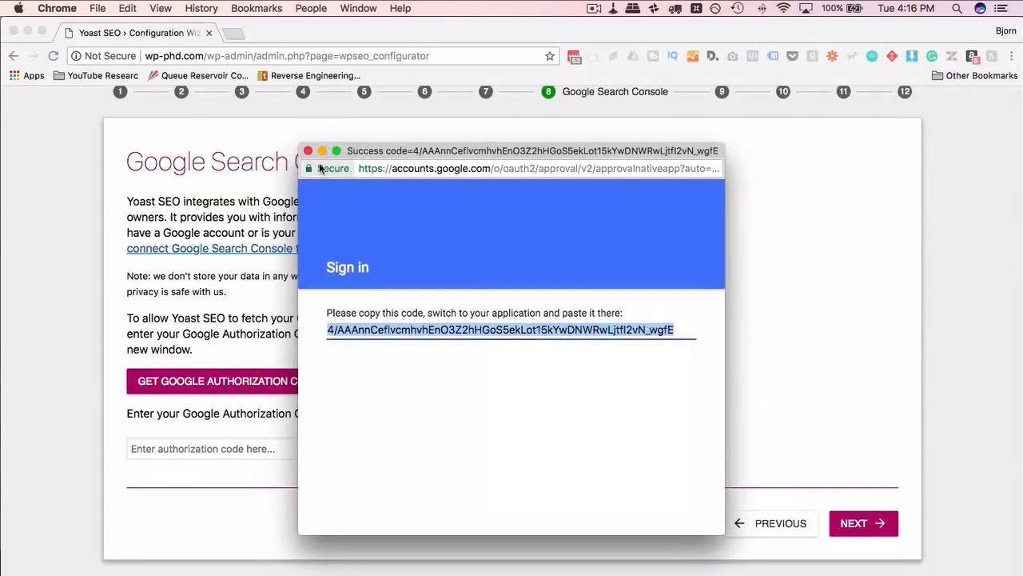
left_click(309, 150)
left_click(223, 448)
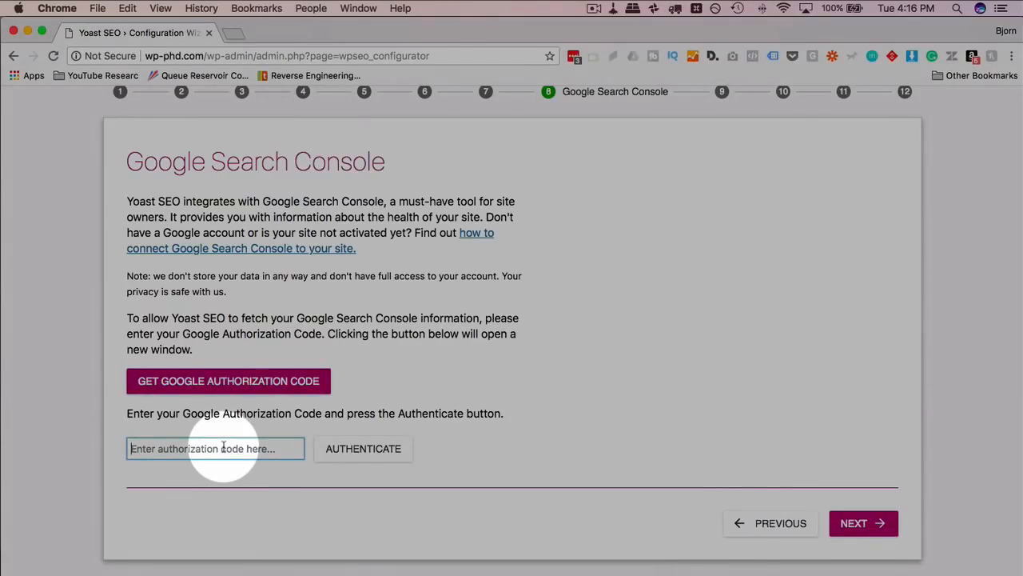
right_click(223, 448)
left_click(256, 502)
left_click(365, 448)
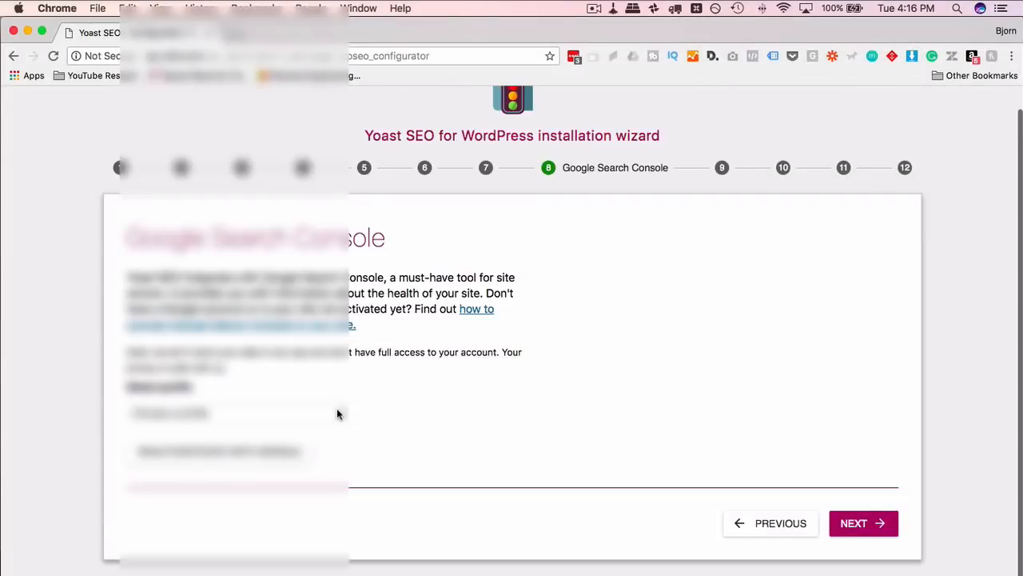
left_click(338, 413)
scroll(295, 504, "down", 10)
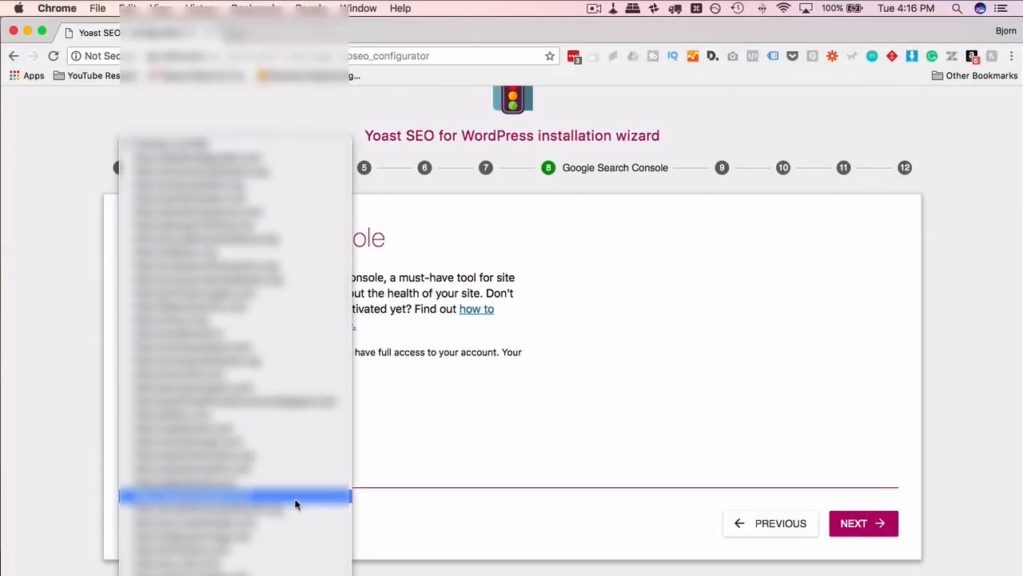
left_click(198, 296)
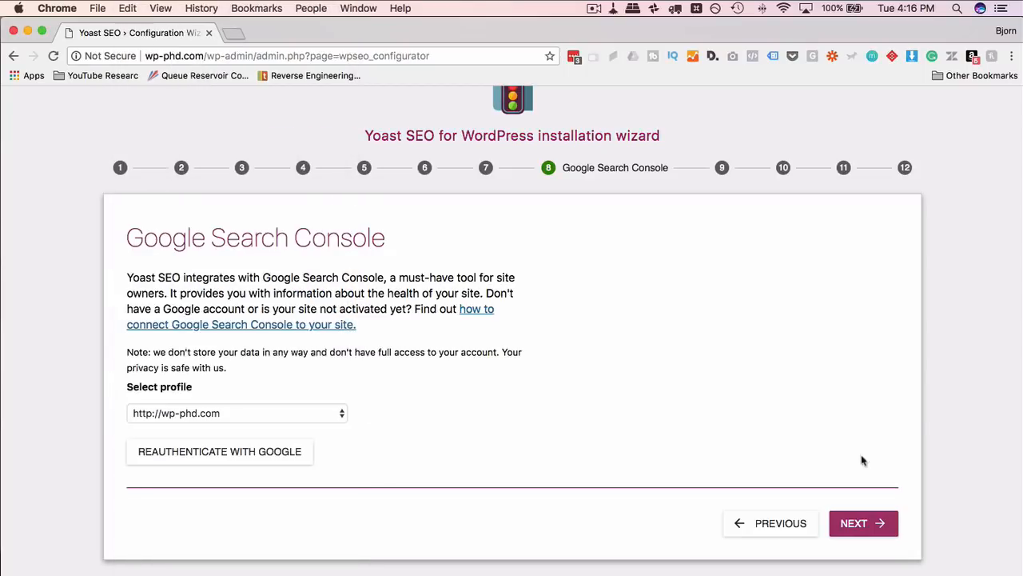
left_click(860, 526)
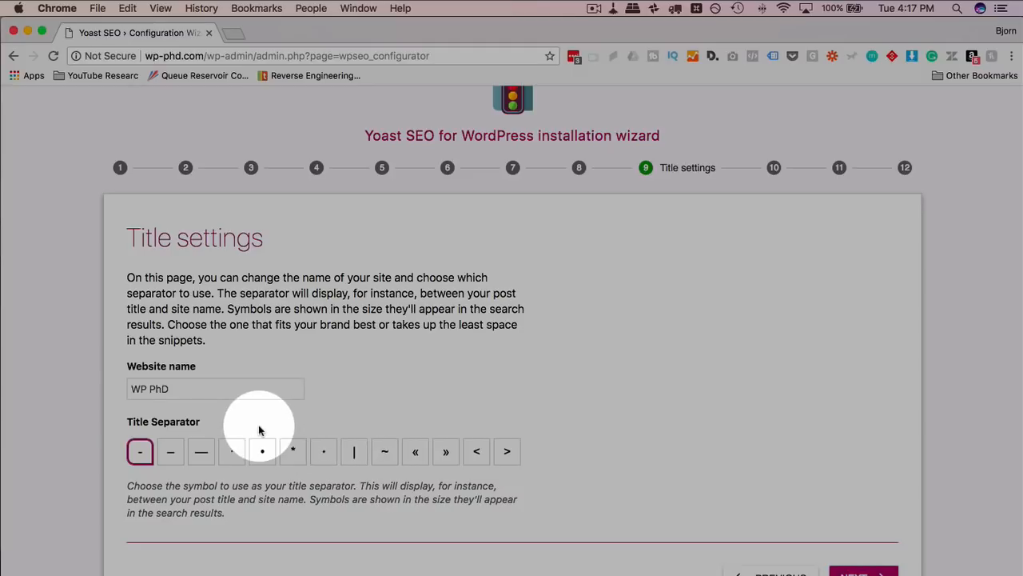
Review the title settings, keep the website name "WP PhD" and the hyphen separator, and proceed to the newsletter page.
left_click(132, 391)
key("super+a")
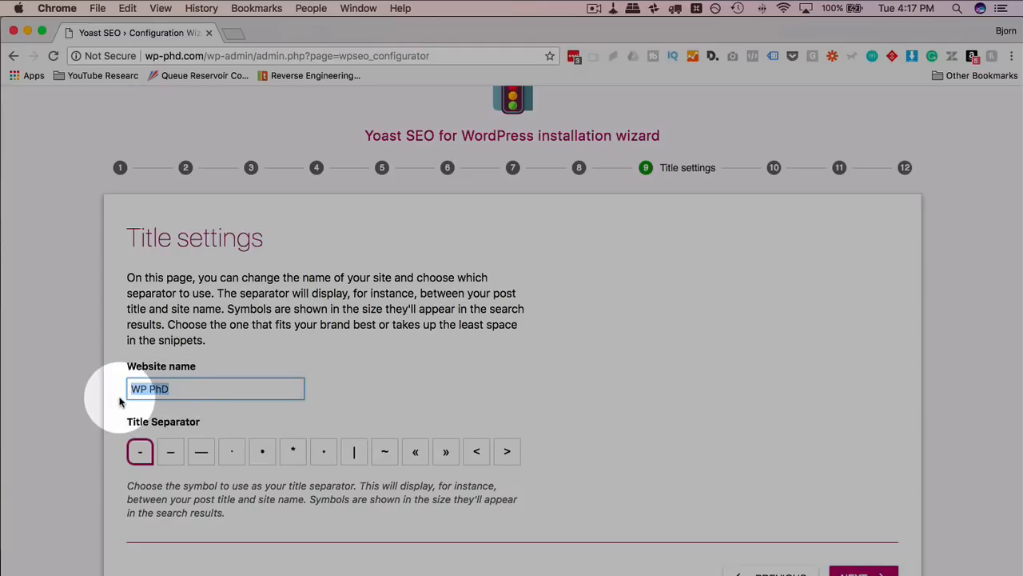
left_click(119, 401)
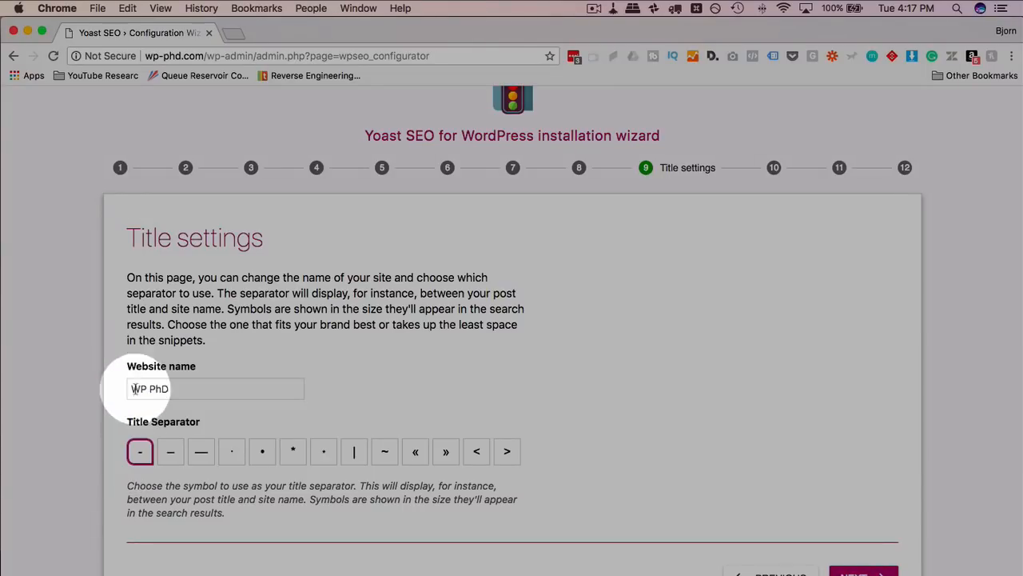
left_click_drag(128, 390, 261, 387)
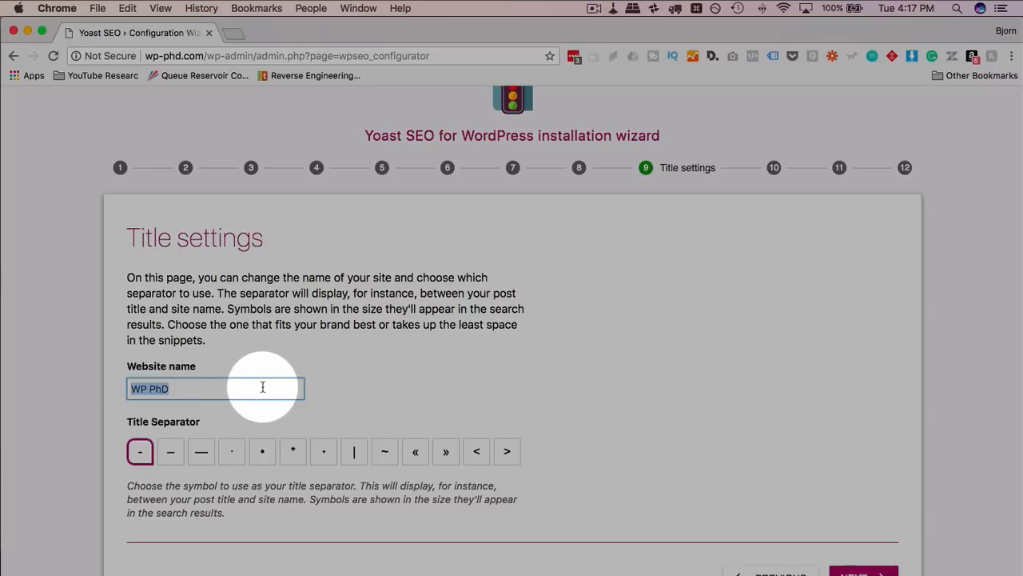
left_click(469, 413)
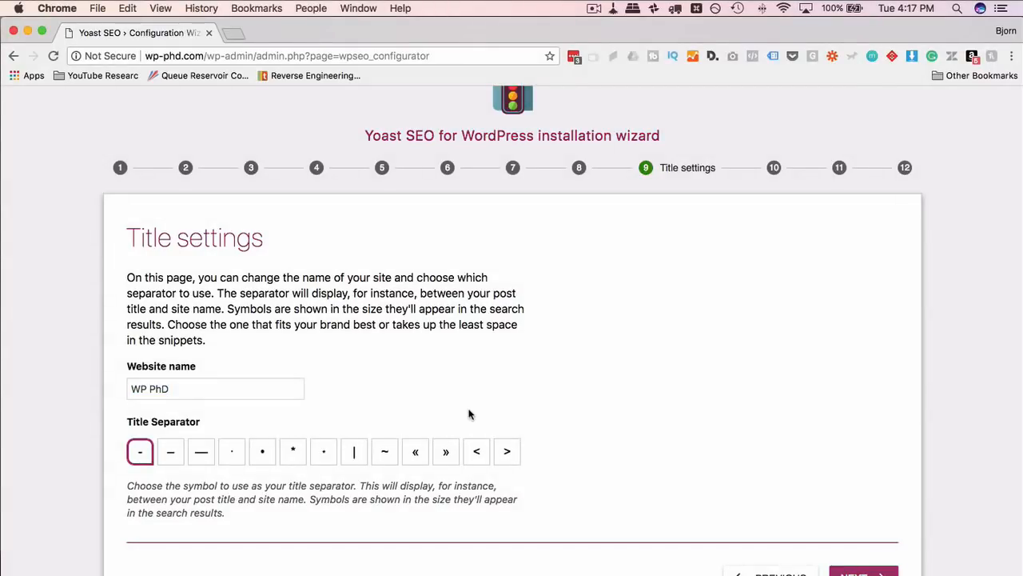
left_click_drag(188, 393, 128, 390)
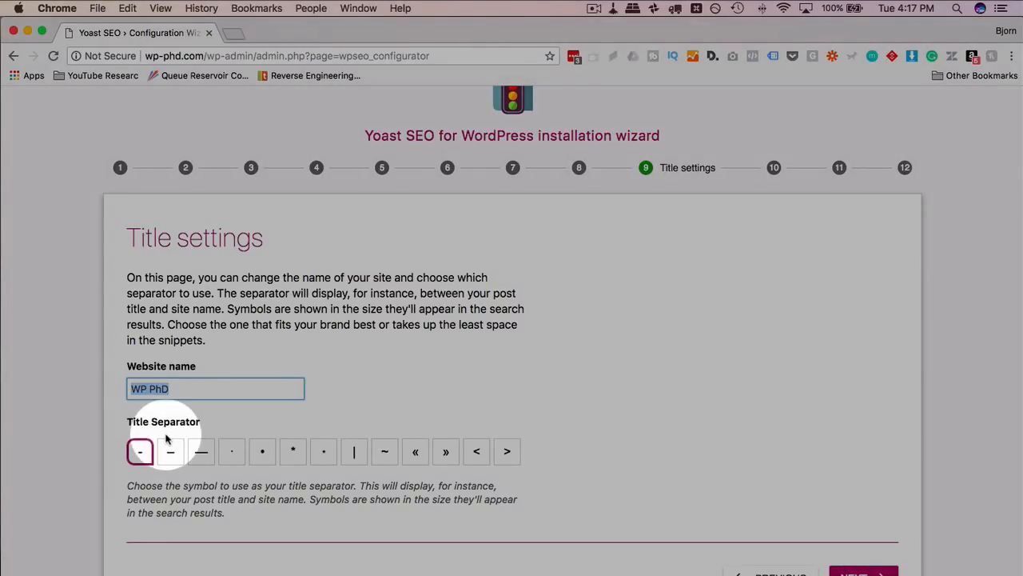
left_click(212, 430)
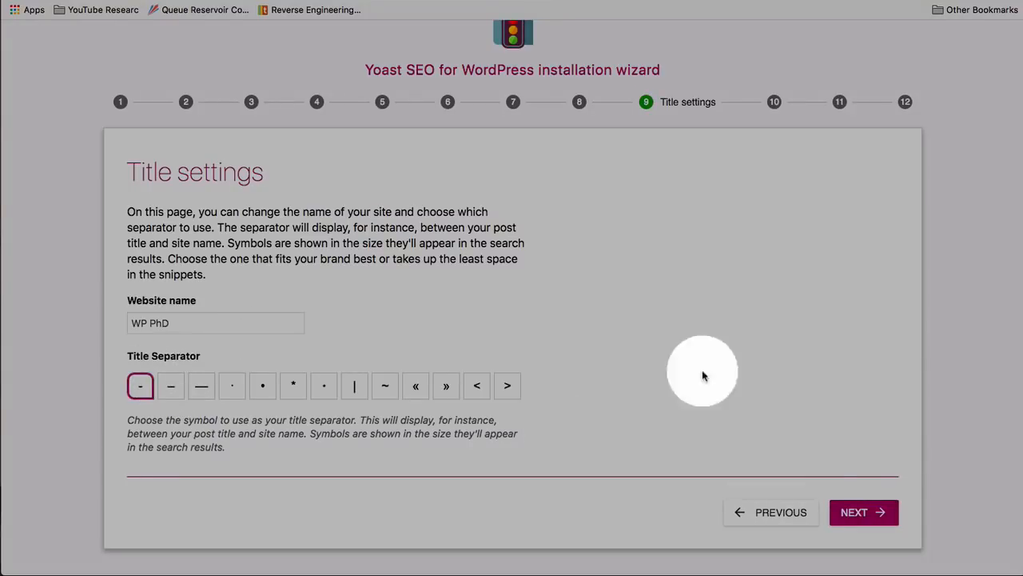
left_click(869, 512)
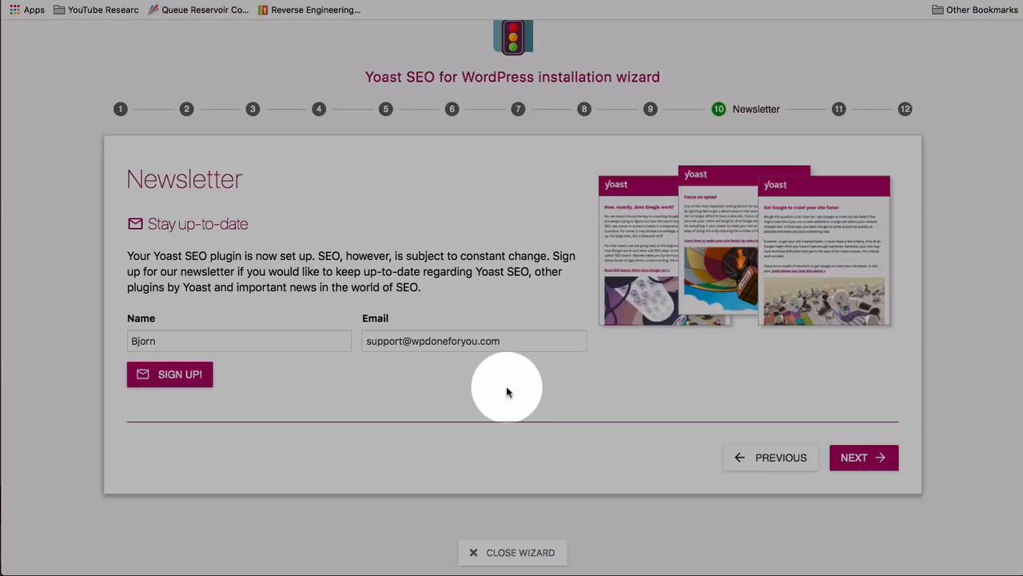
Skip the newsletter sign-up and the premium and training offers, and close the finished wizard.
left_click(853, 458)
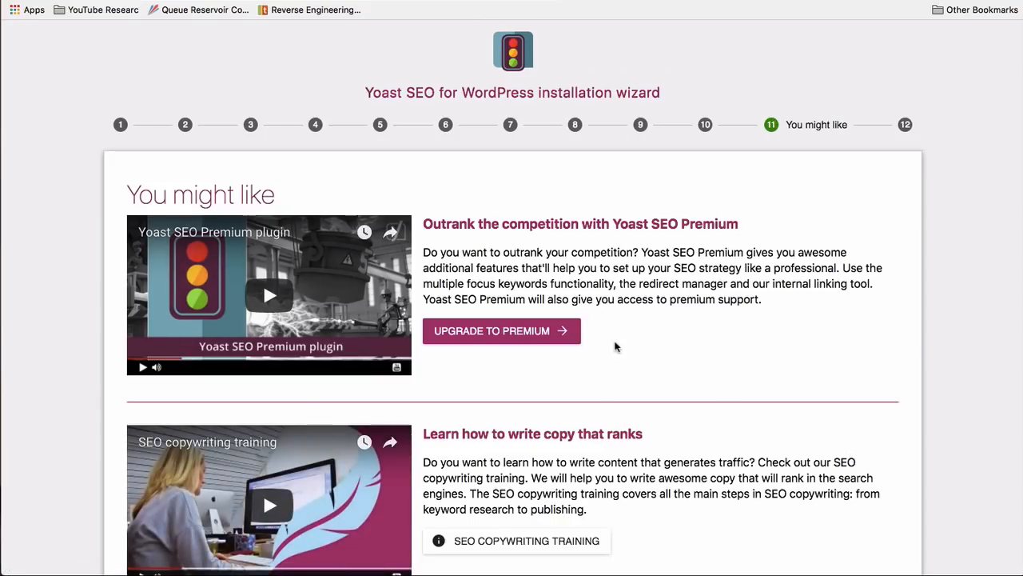
scroll(616, 346, "down", 5)
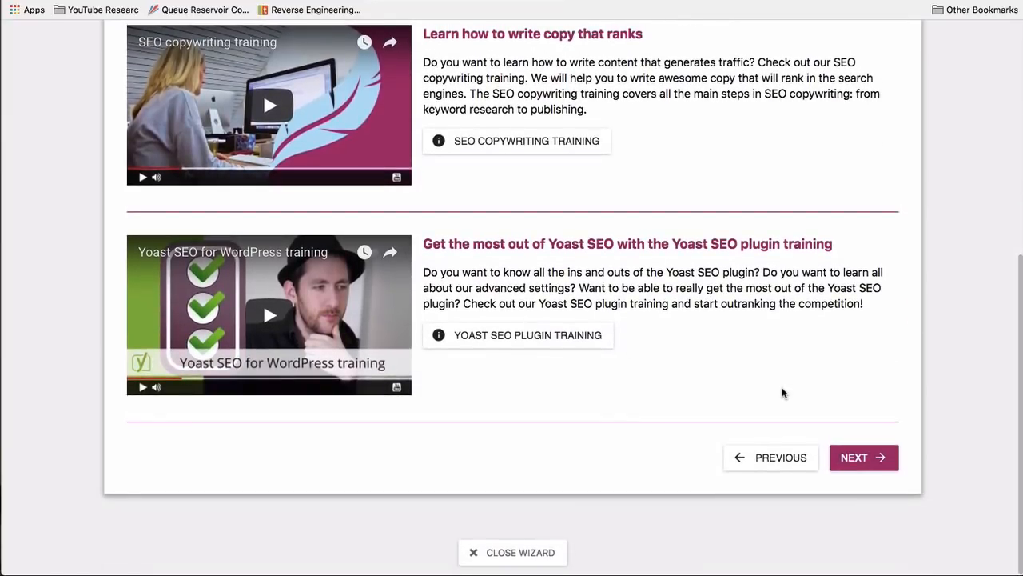
scroll(782, 393, "up", 5)
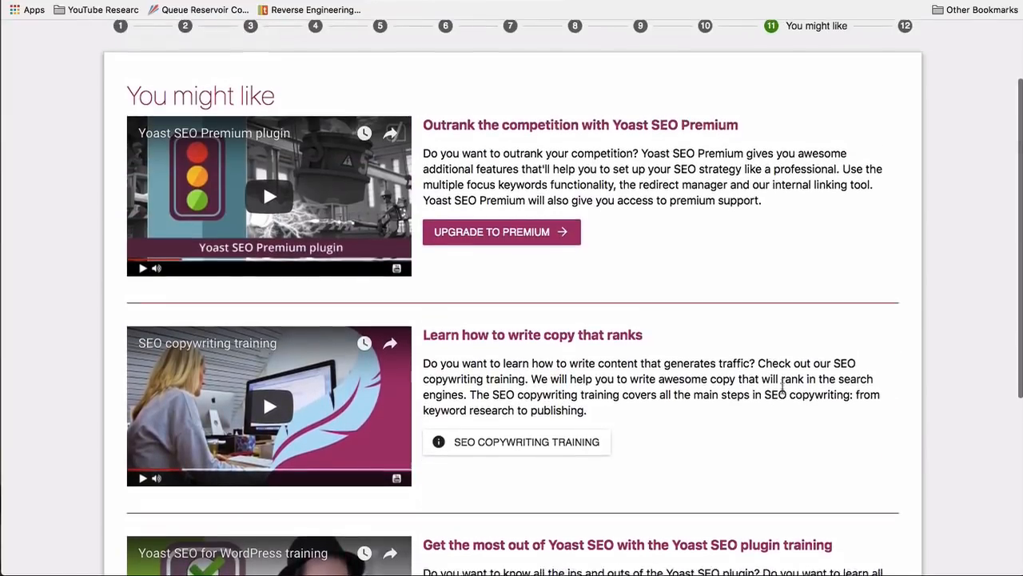
scroll(783, 390, "down", 5)
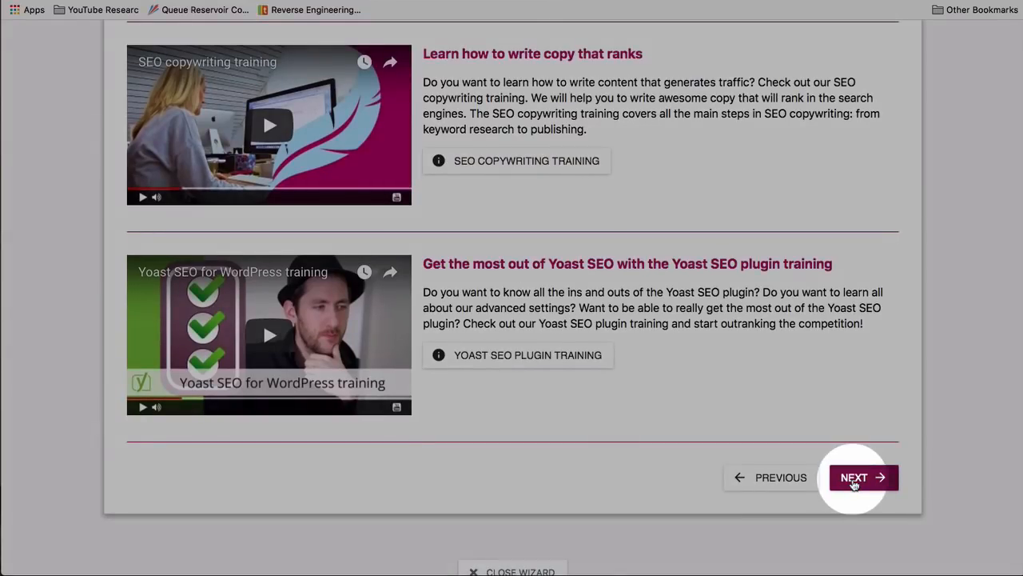
scroll(854, 483, "up", 5)
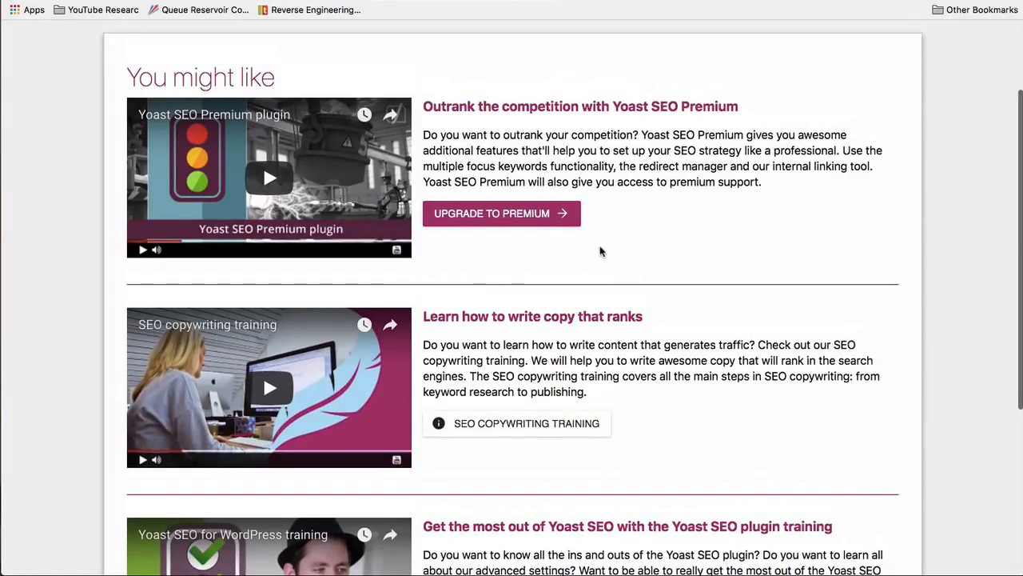
scroll(719, 269, "down", 5)
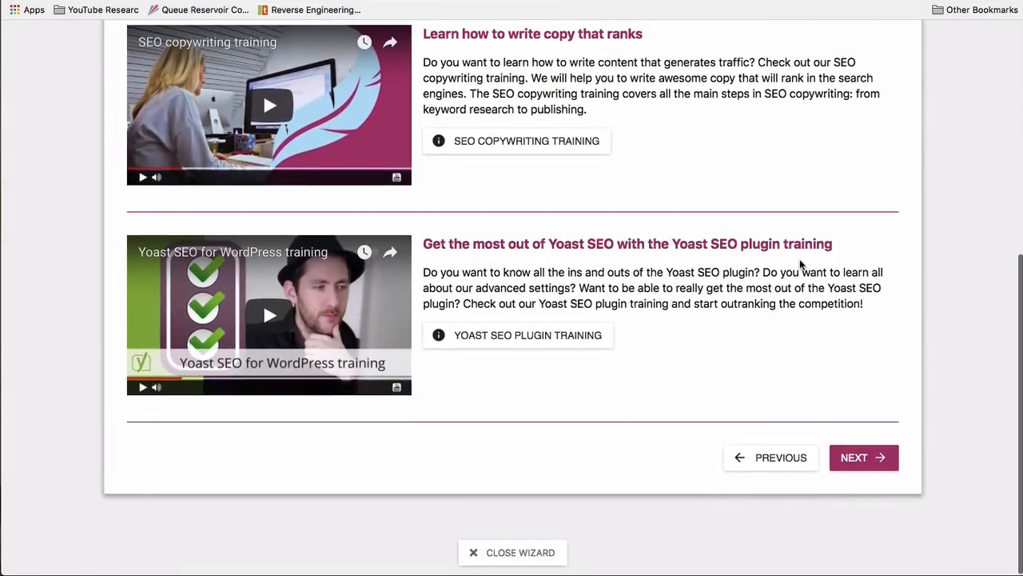
left_click(852, 461)
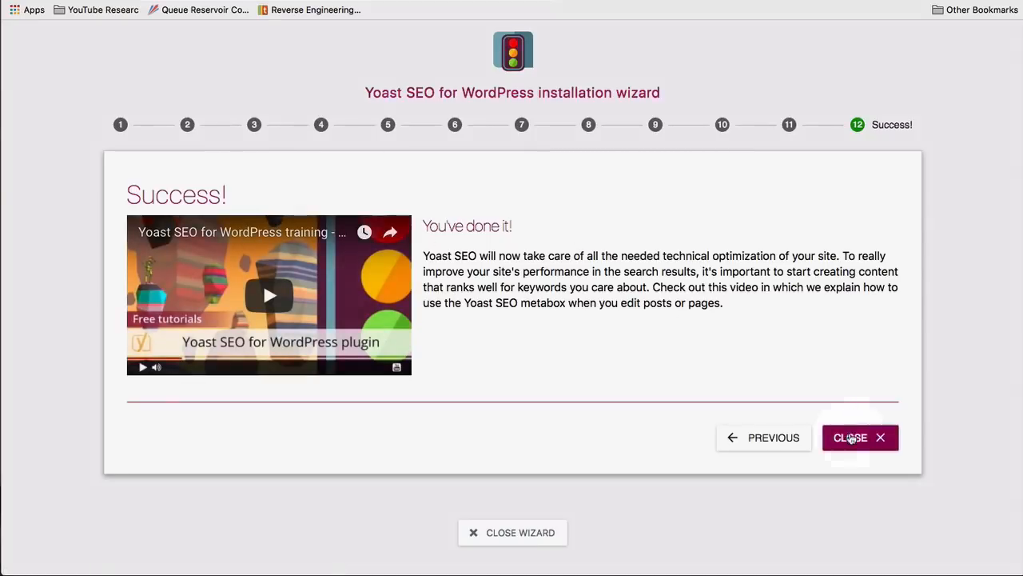
left_click(850, 439)
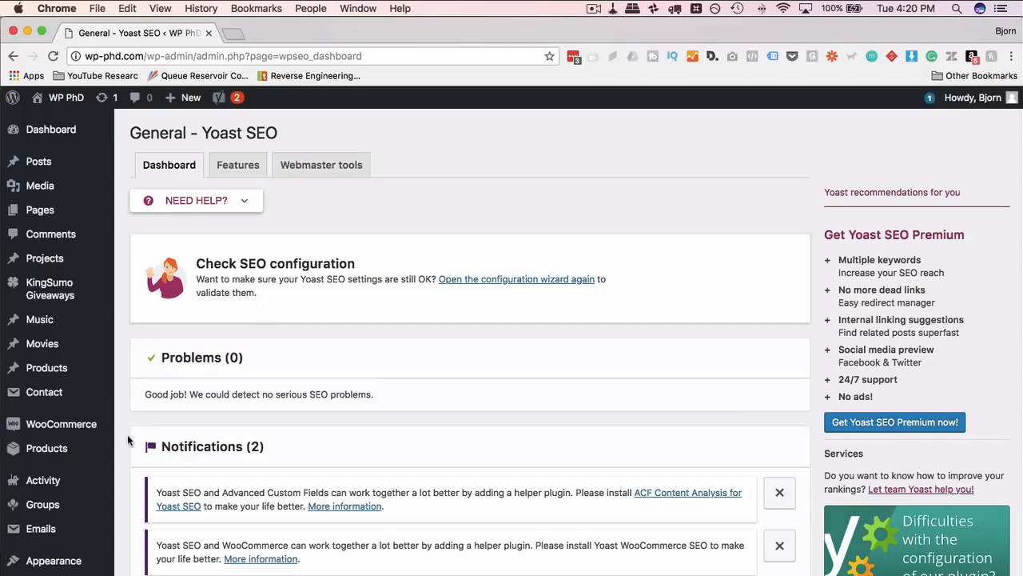
Look over the notifications on the SEO dashboard and open the Search Appearance settings.
scroll(98, 521, "down", 5)
scroll(99, 521, "down", 1)
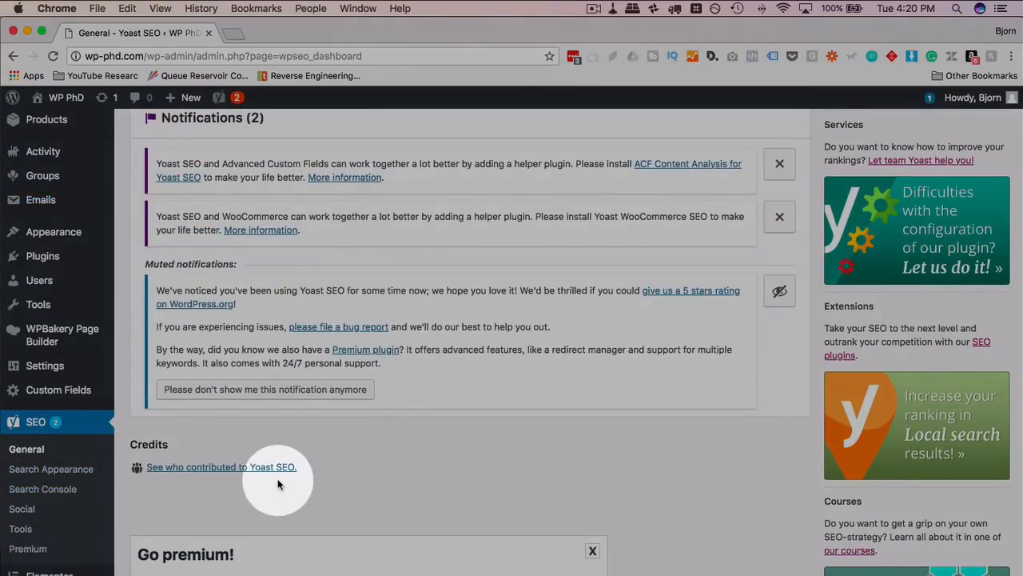
scroll(278, 478, "up", 5)
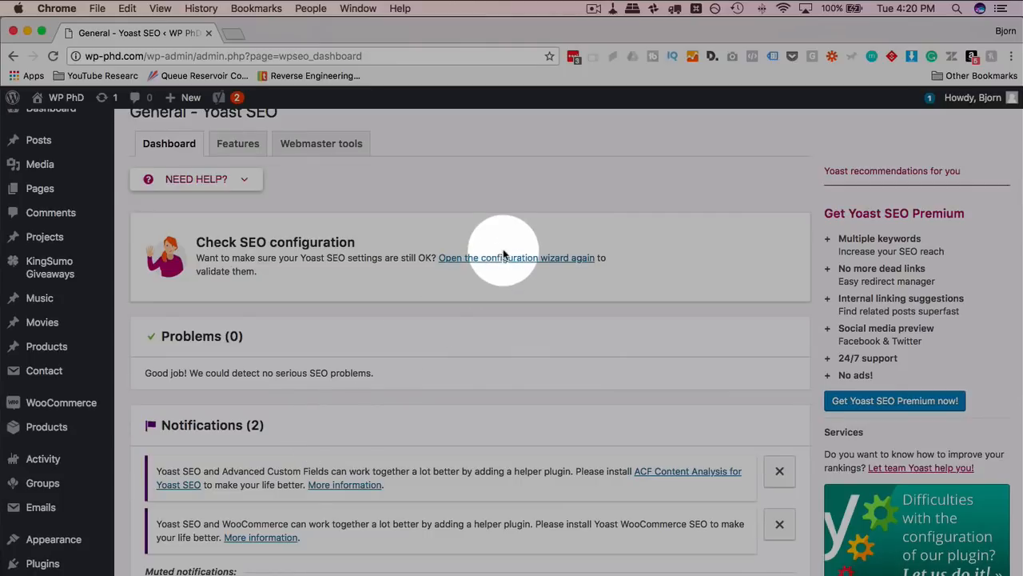
scroll(180, 374, "down", 4)
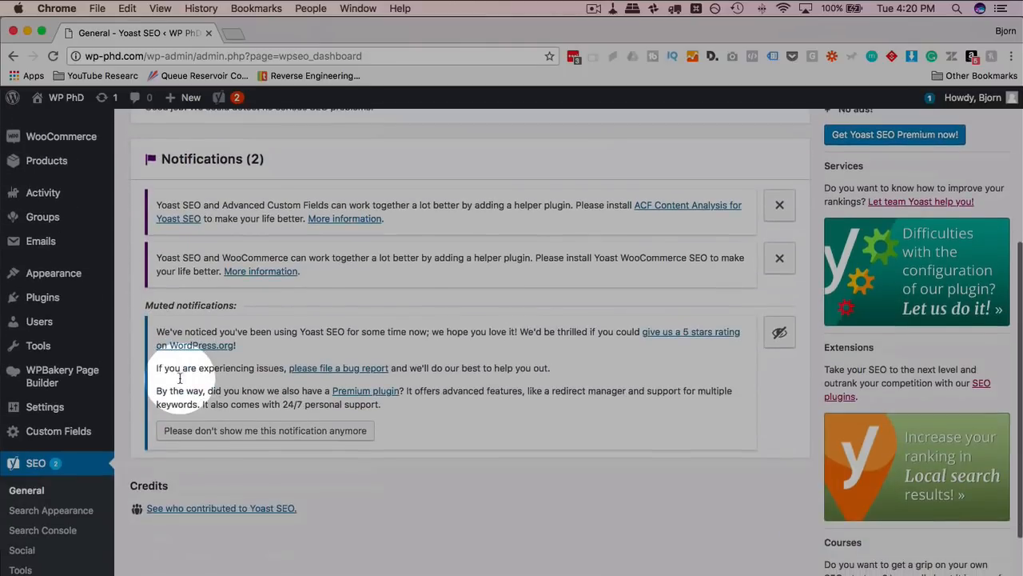
left_click(46, 516)
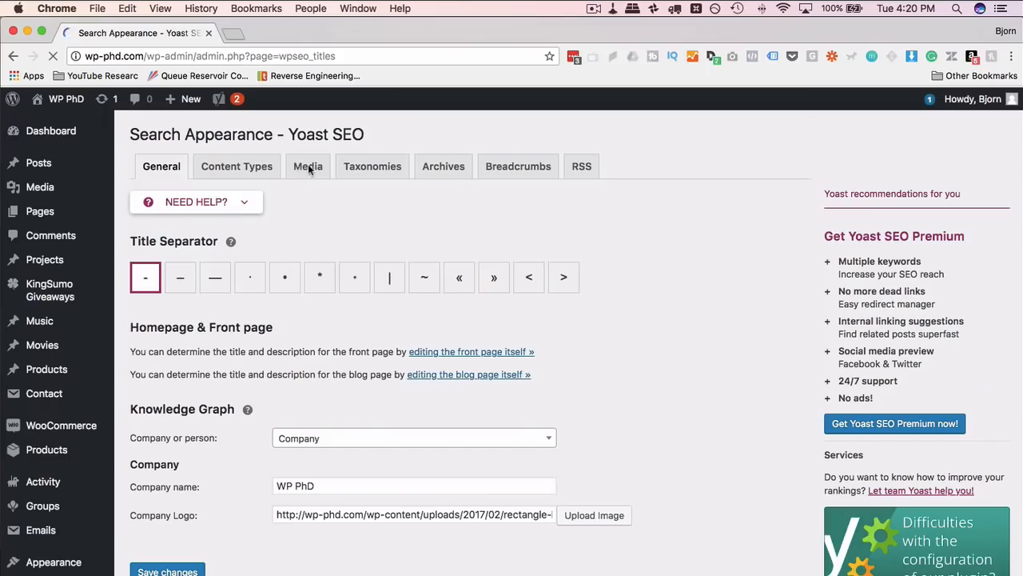
Set the media option "Redirect attachment URLs to the attachment itself?" to Yes and save the changes.
left_click(308, 165)
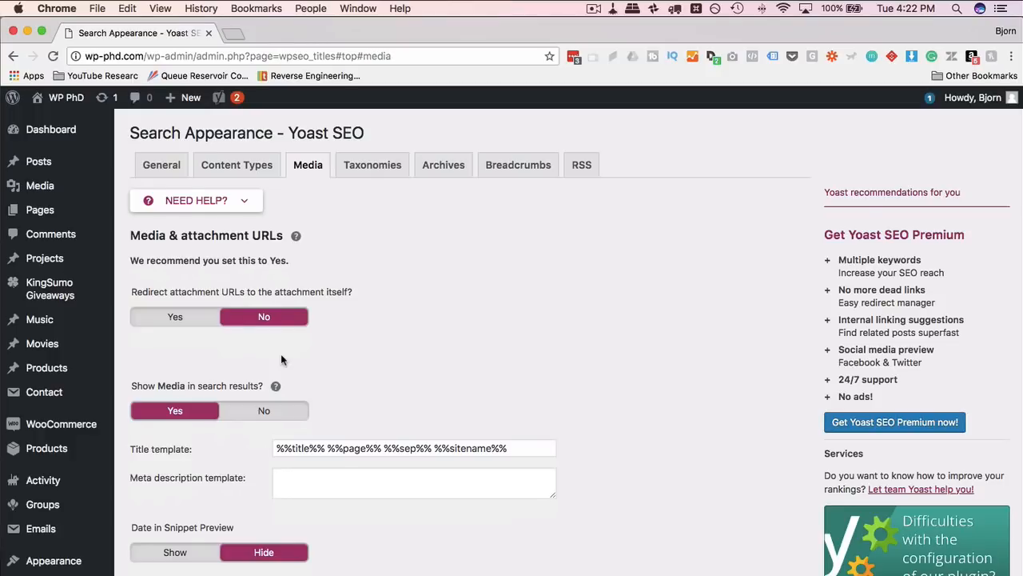
left_click(179, 318)
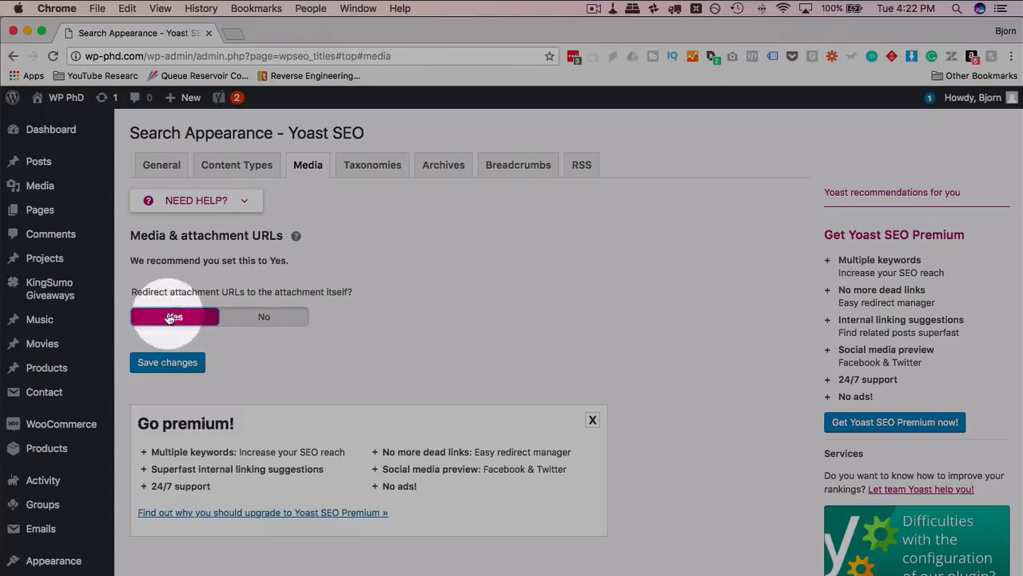
left_click(155, 370)
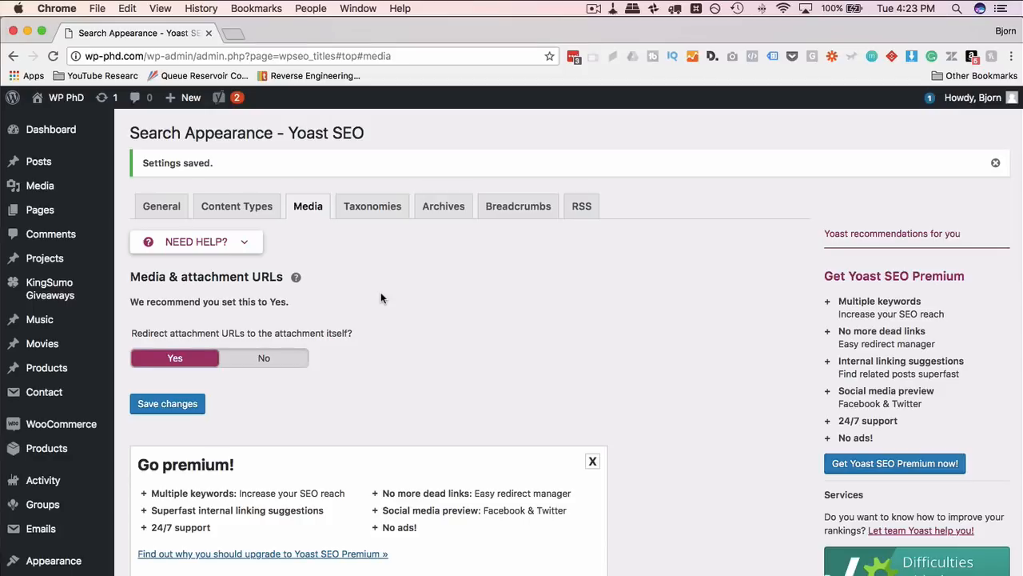
Start a new post, and search Google for "lorem ipsum" in a separate browser tab.
mouse_move(32, 162)
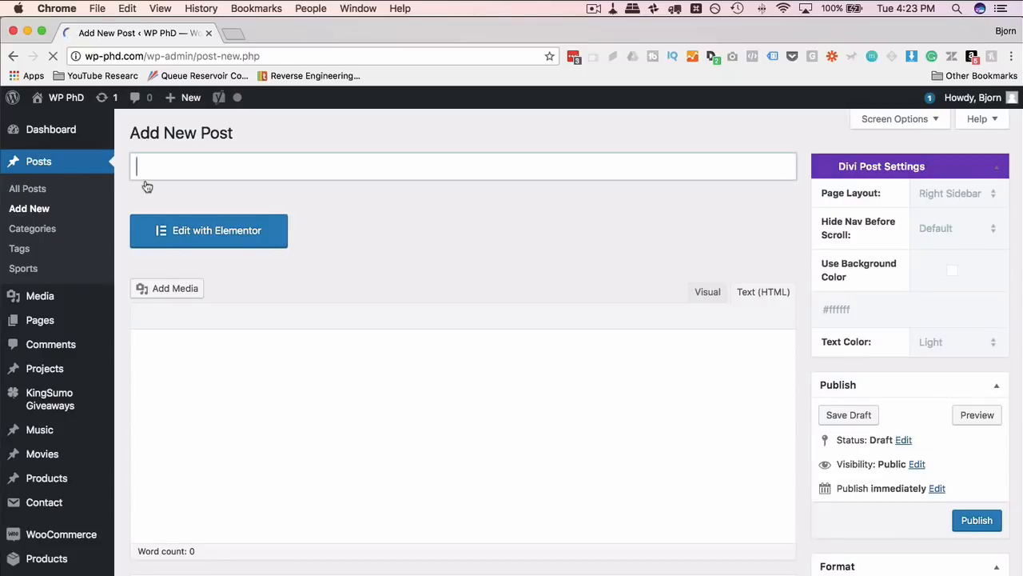
left_click(234, 33)
type("loren")
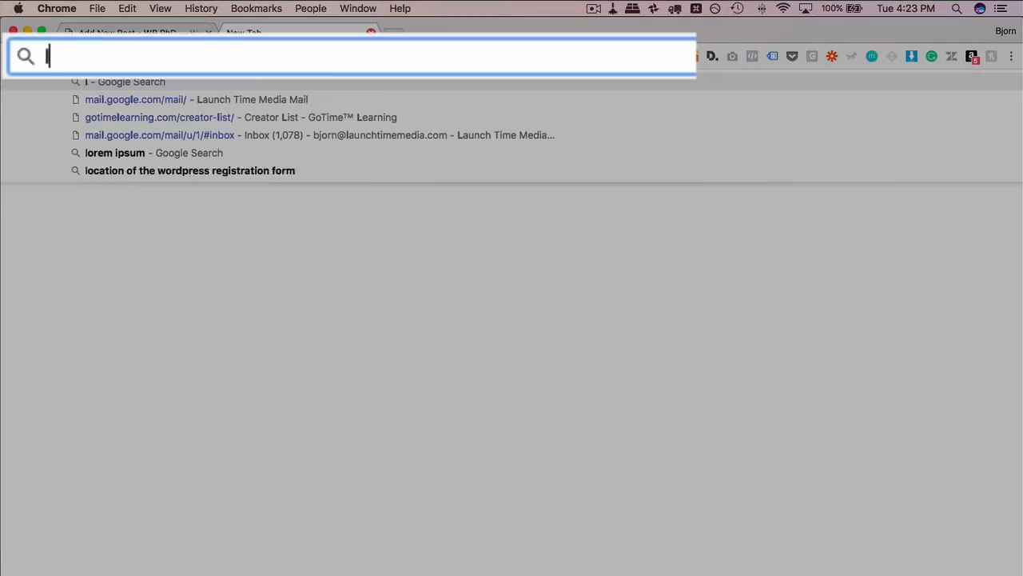
key("BackSpace")
type("mip")
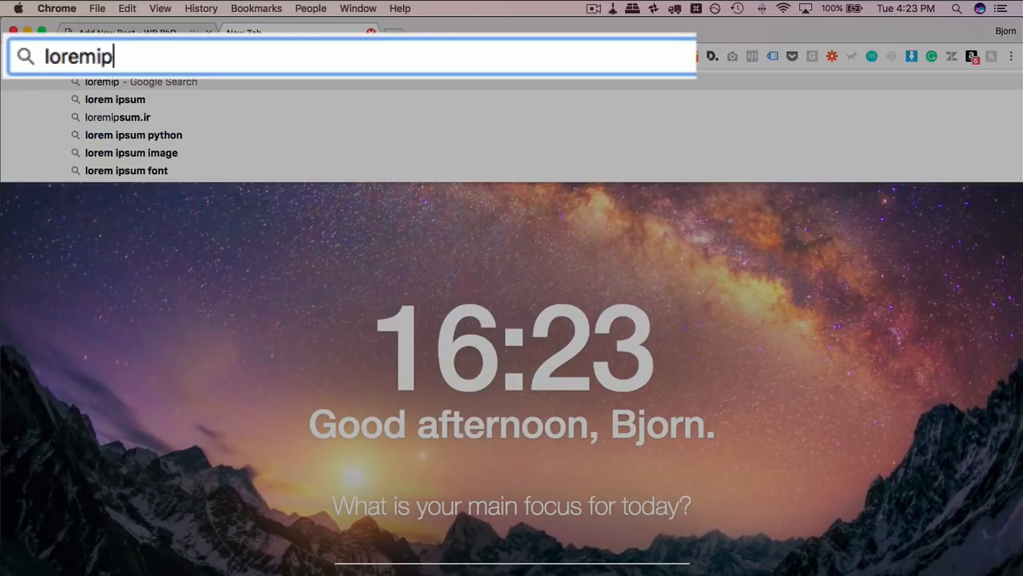
key("BackSpace")
key("BackSpace")
type("ipusm")
key("BackSpace")
key("BackSpace")
key("BackSpace")
type("sum")
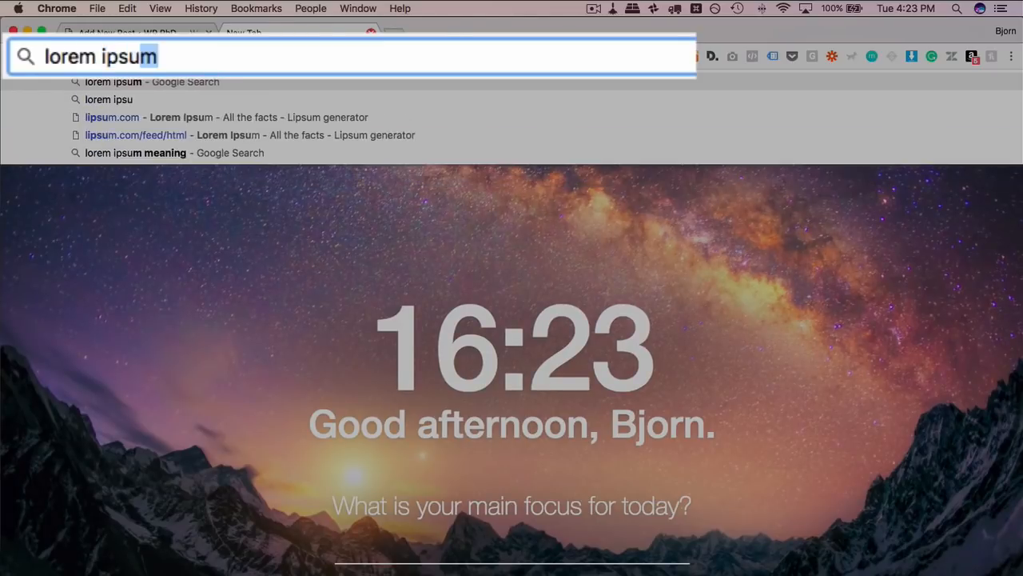
key("Return")
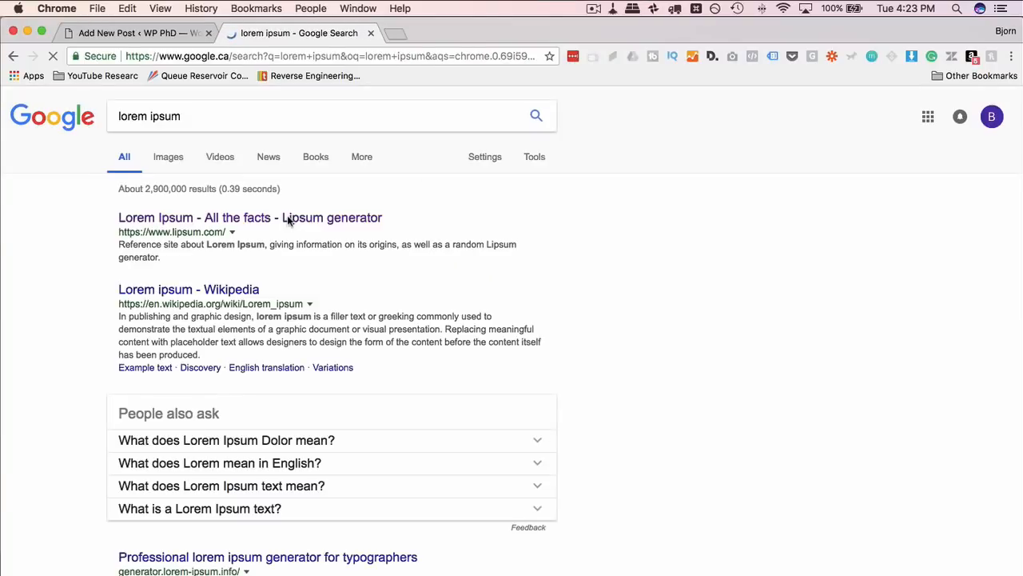
Open the Lipsum generator from the search results and generate 15 paragraphs of Lorem Ipsum.
left_click(288, 220)
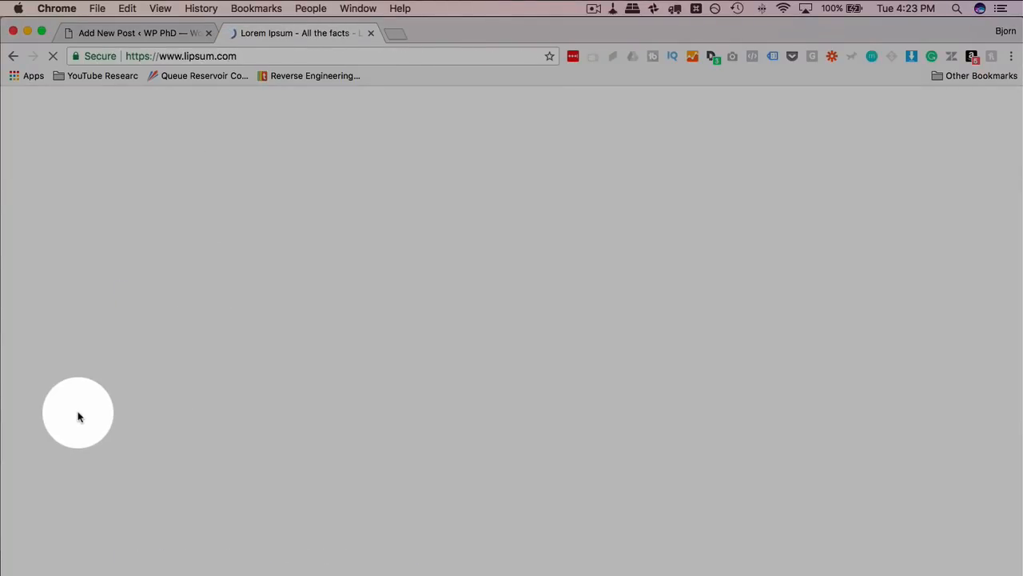
scroll(78, 416, "down", 10)
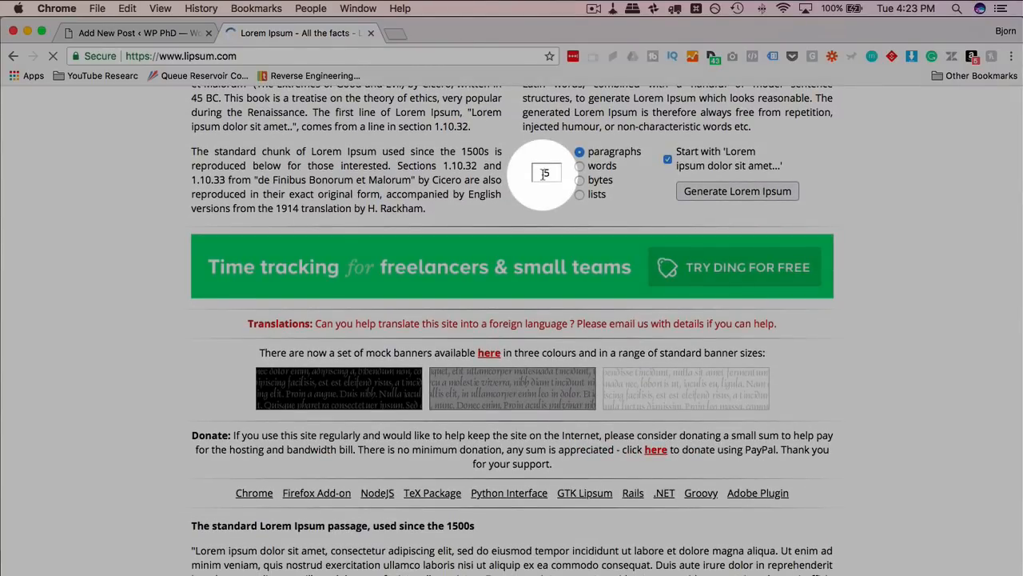
left_click(544, 173)
type("1")
left_click(707, 192)
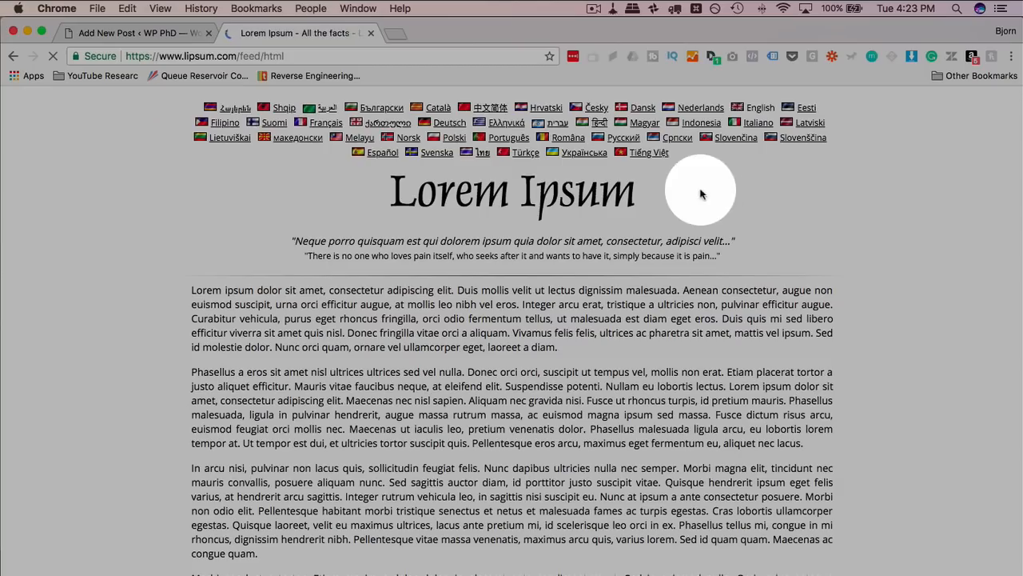
Copy the generated Lorem Ipsum paragraphs and paste them into the content area of the new post.
scroll(363, 402, "down", 15)
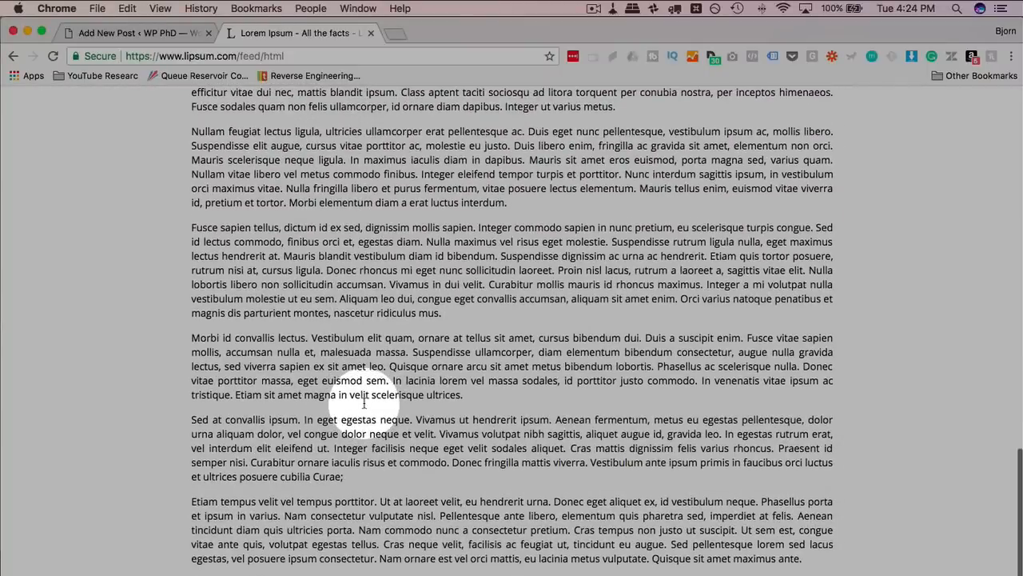
key("super+a")
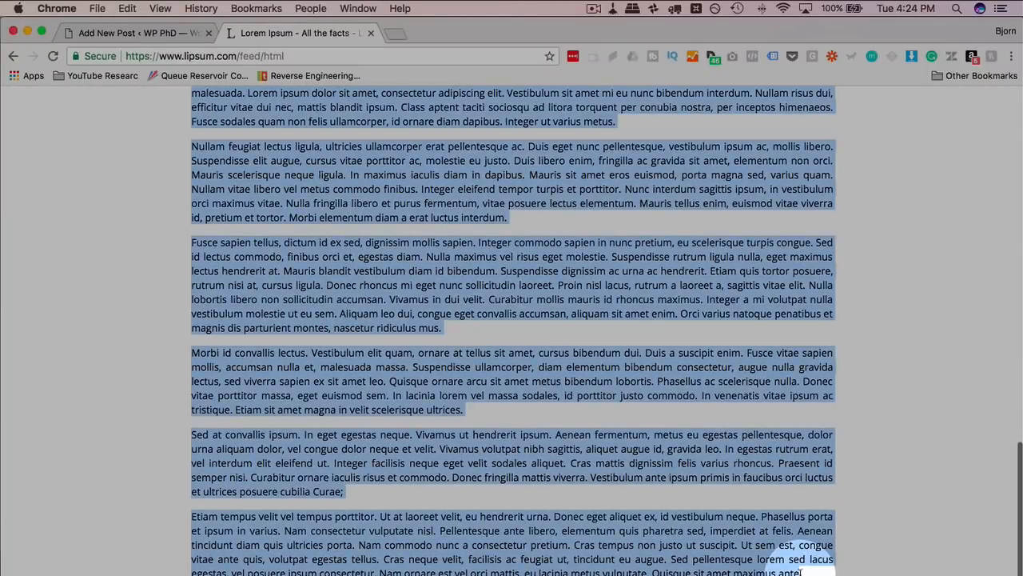
left_click(121, 33)
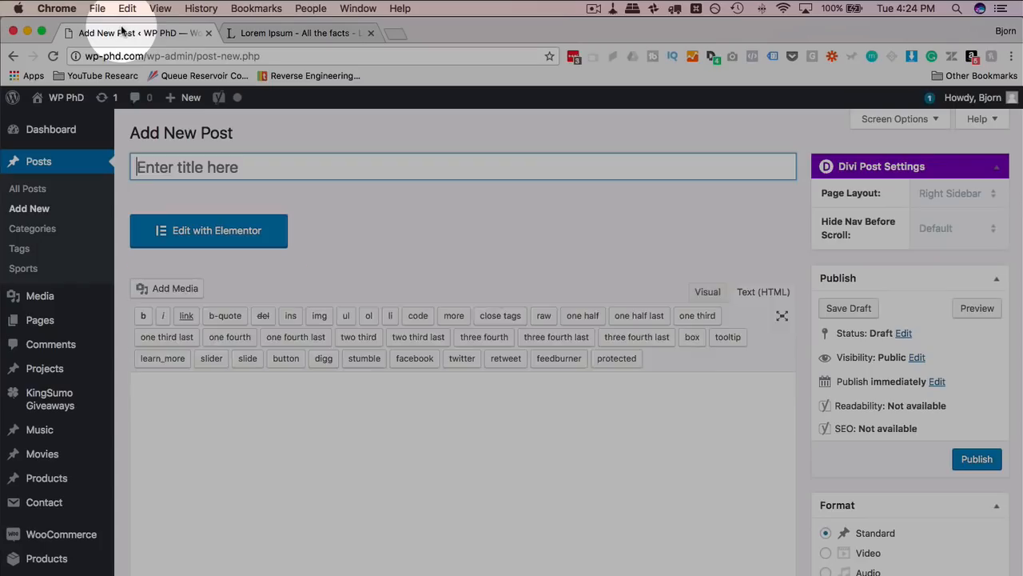
left_click(292, 447)
key("super+v")
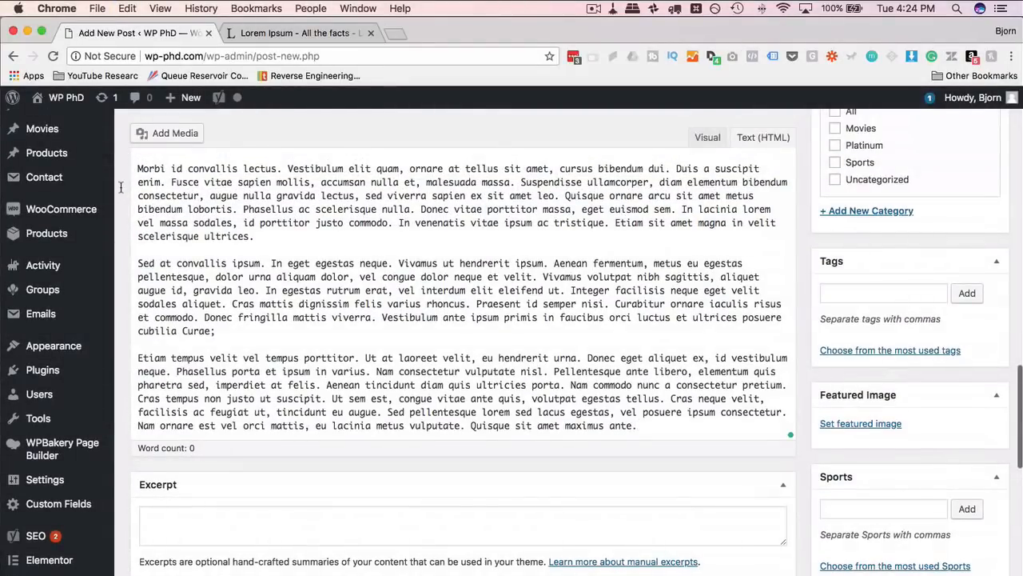
Title the new post "Yoast SEO Testing".
scroll(127, 119, "up", 10)
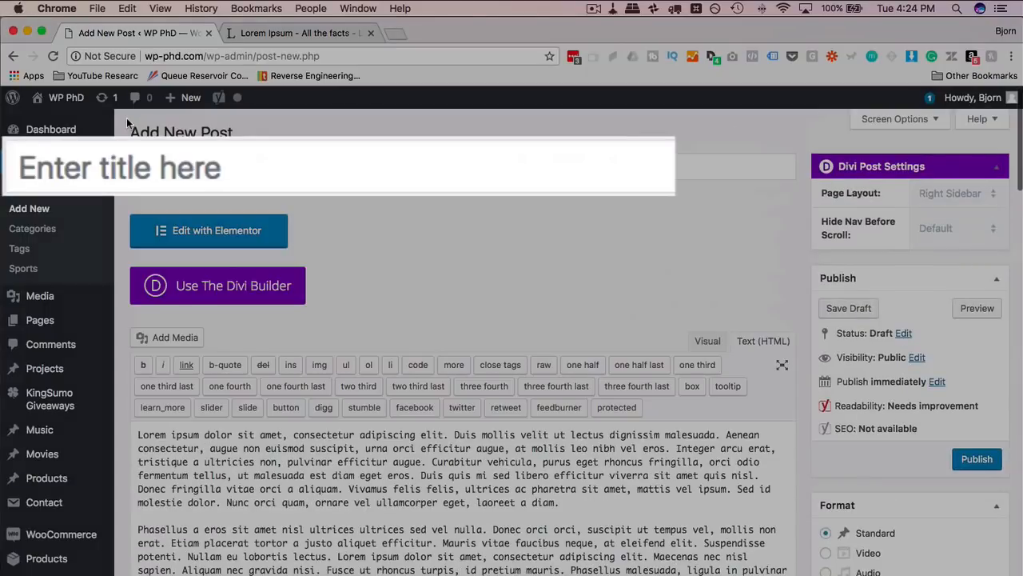
type("Yoast SEO ")
type("Testing")
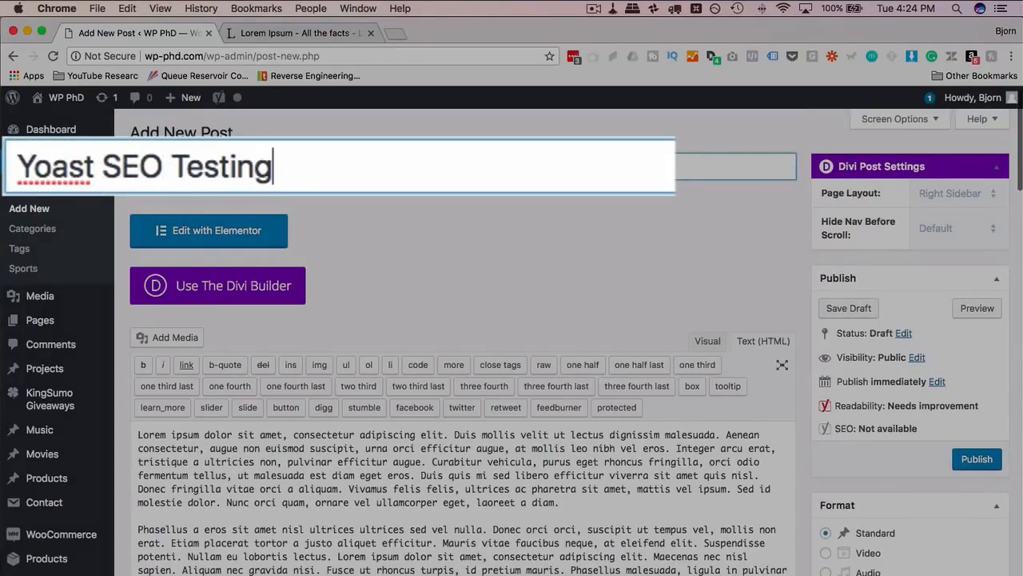
Open the snippet editor in the post's Yoast SEO section and go to its Slug field.
scroll(122, 260, "down", 15)
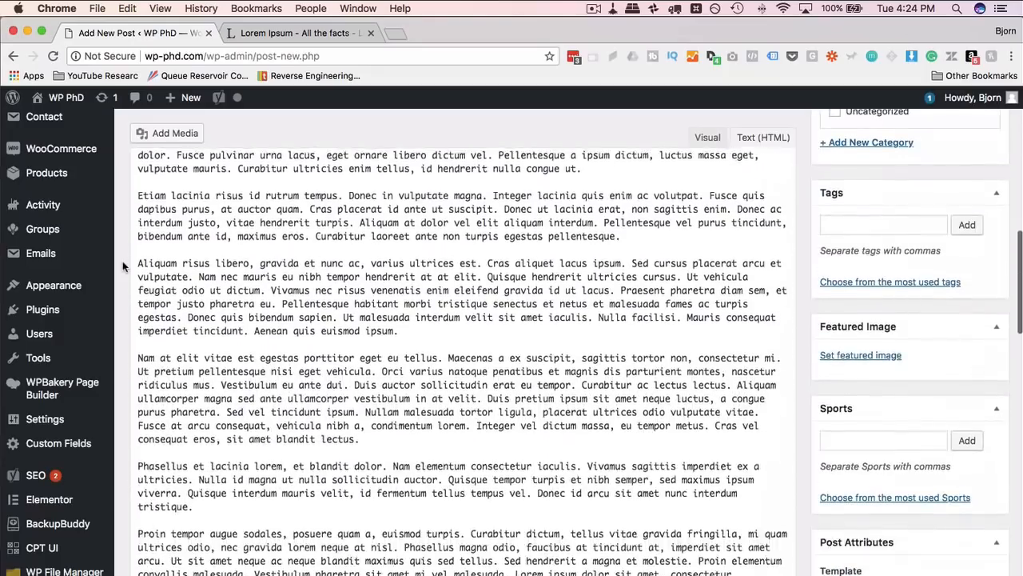
scroll(122, 261, "down", 10)
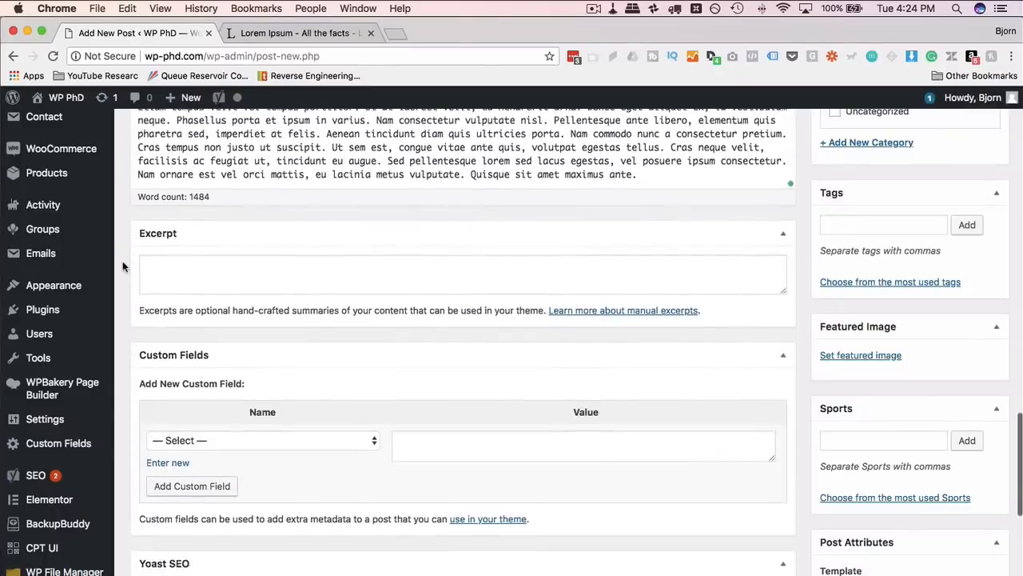
scroll(123, 260, "down", 2)
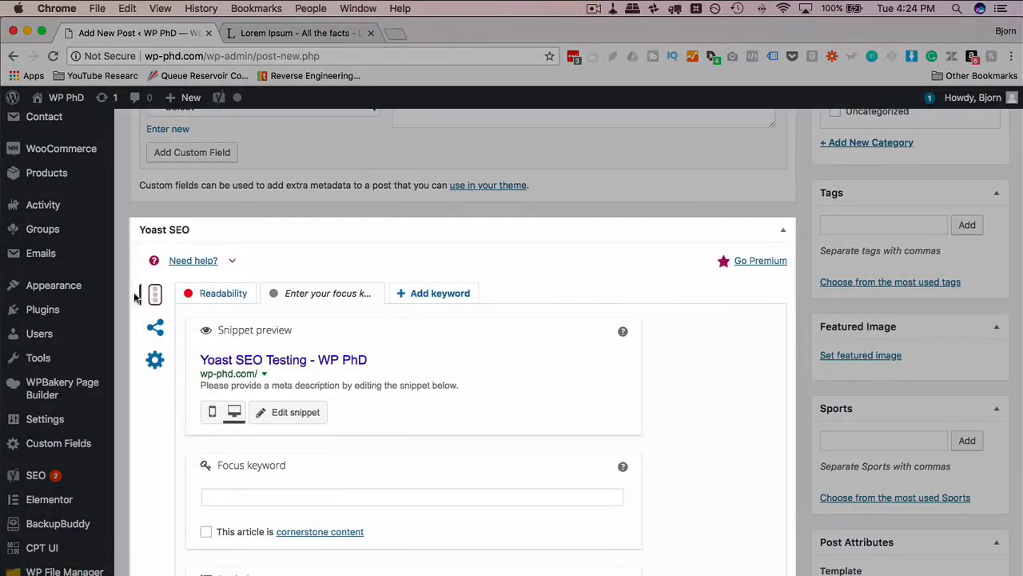
scroll(137, 297, "down", 2)
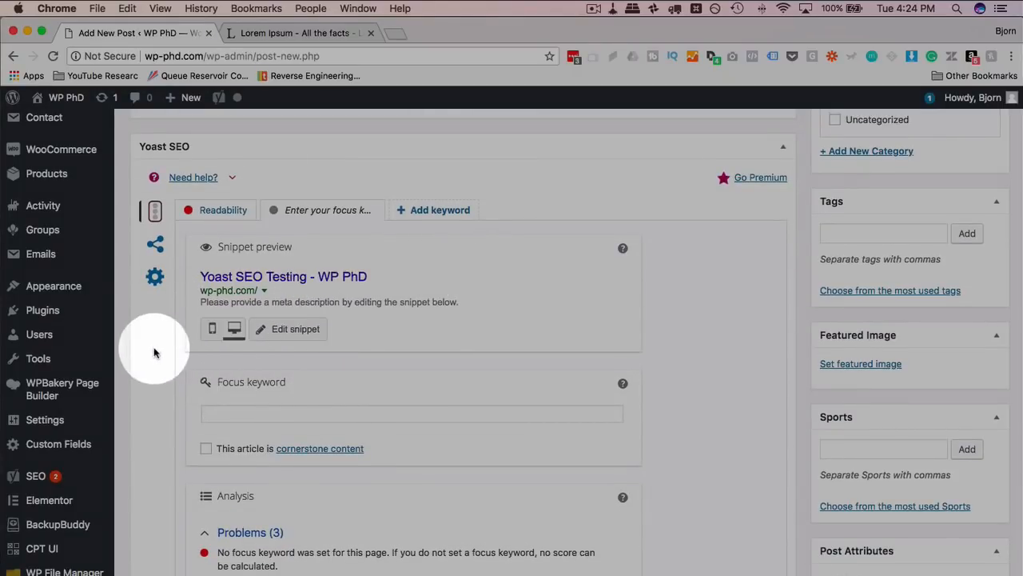
scroll(184, 336, "down", 1)
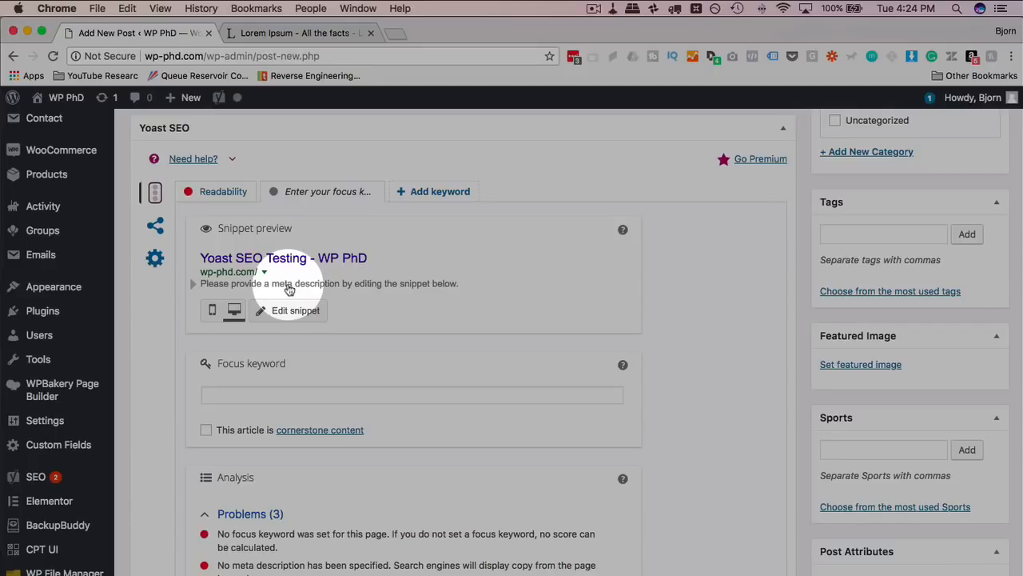
left_click(287, 313)
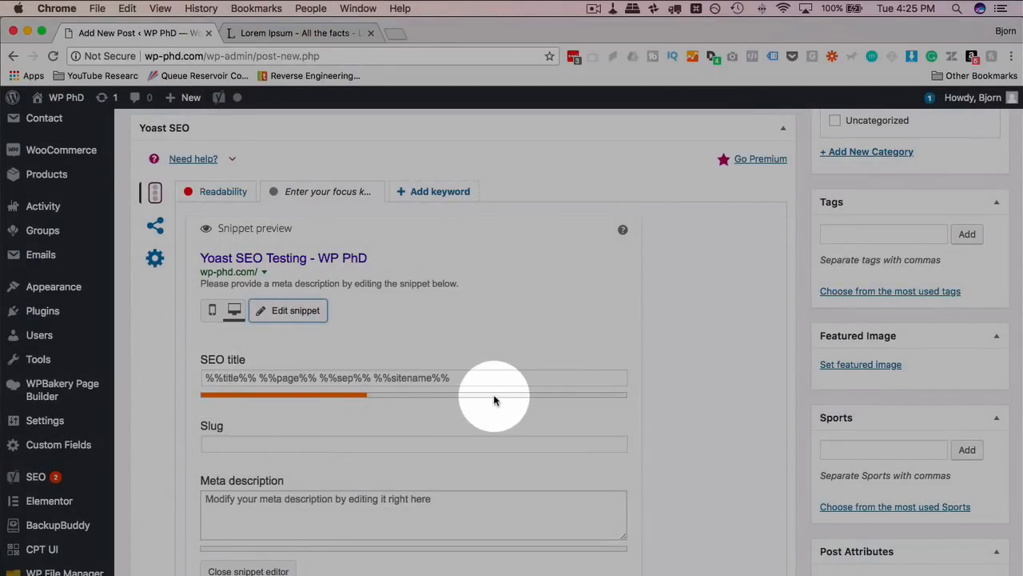
scroll(183, 410, "down", 1)
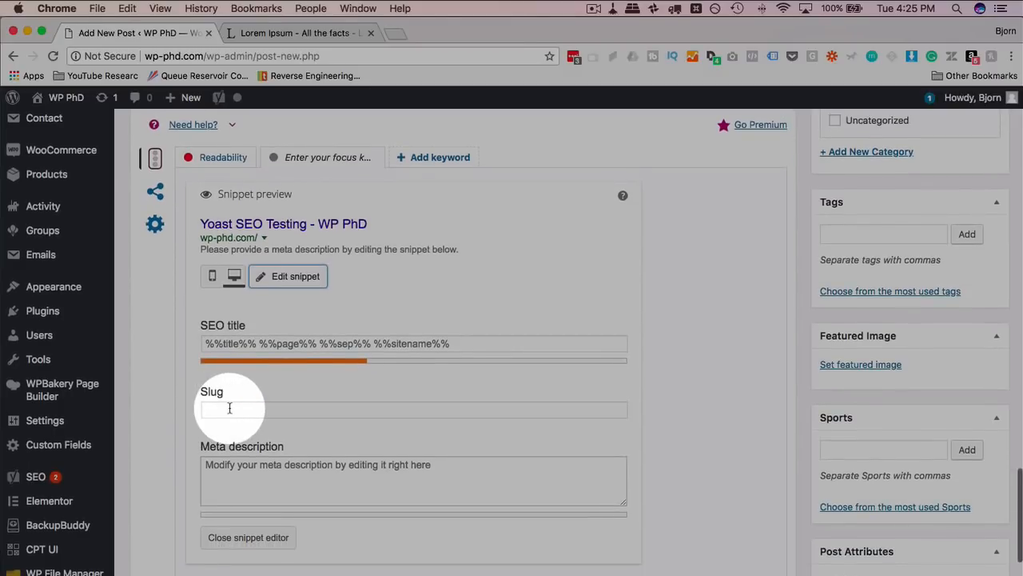
left_click(230, 408)
scroll(177, 442, "down", 2)
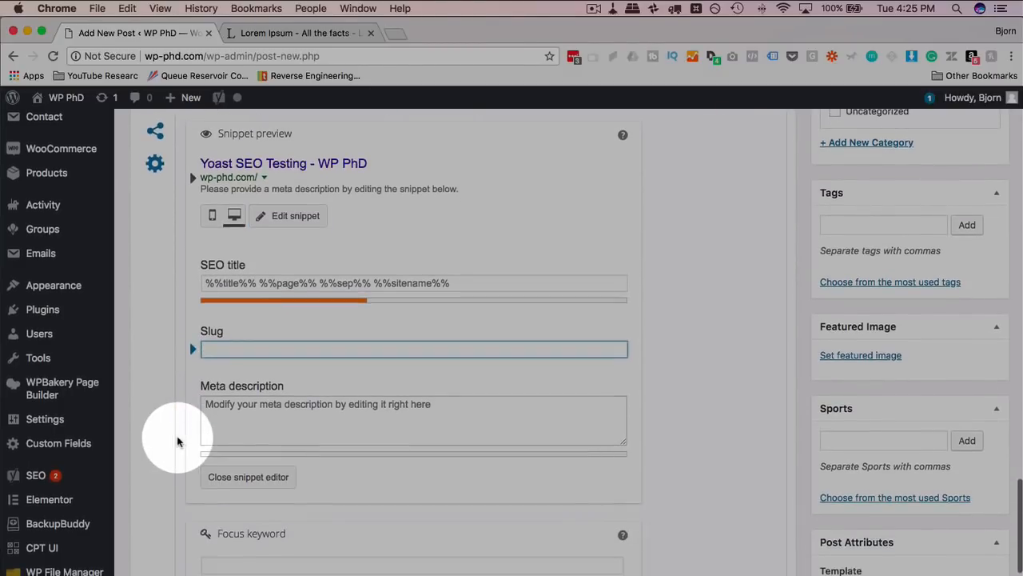
Enter "This is great." as the post's meta description.
left_click(250, 419)
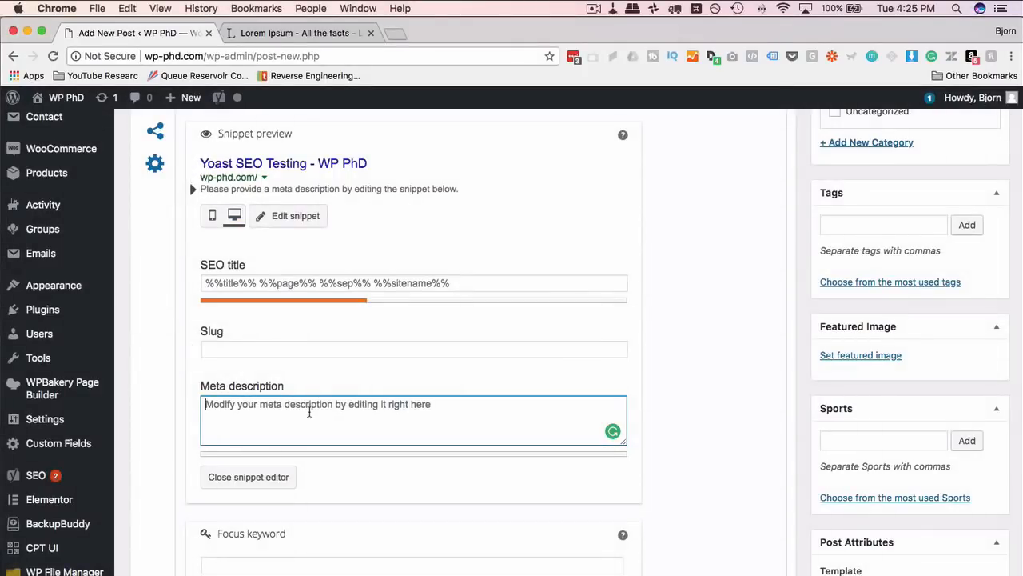
type("Theis")
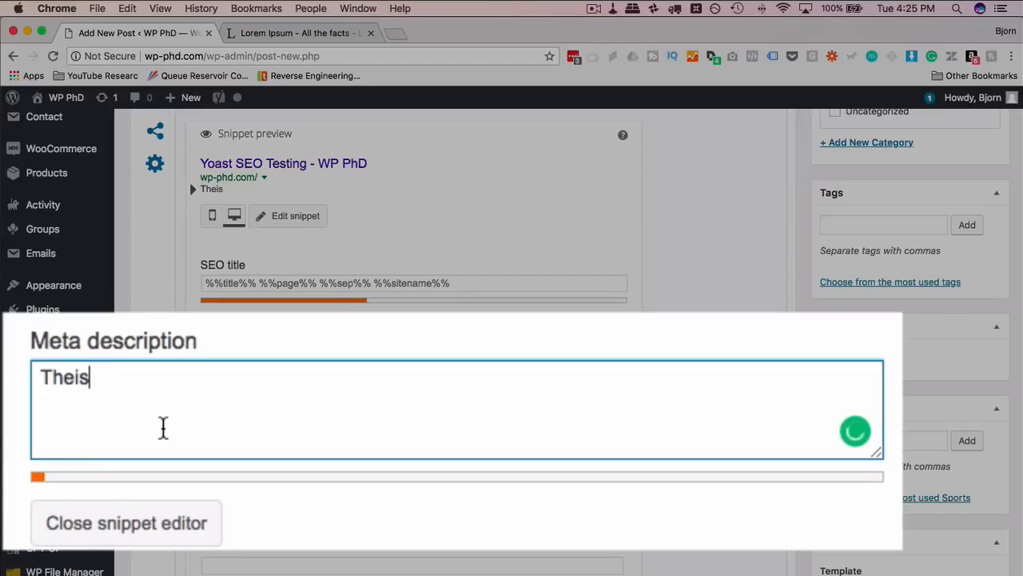
key("BackSpace")
key("BackSpace")
type("i")
key("BackSpace")
key("BackSpace")
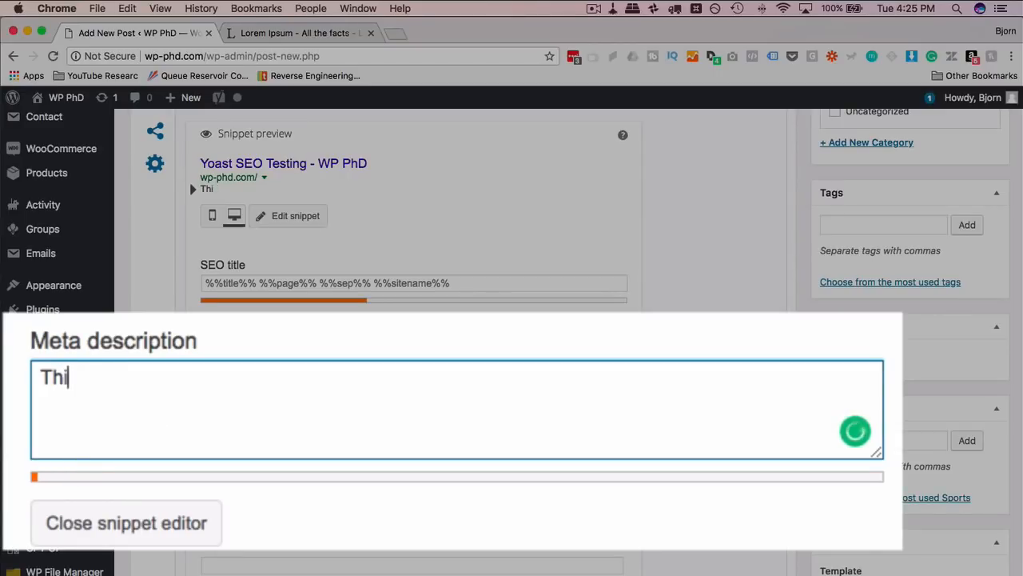
type("is is great.")
Duplicate the sentence "This is great." in the meta description until it appears eleven times.
key("super+a")
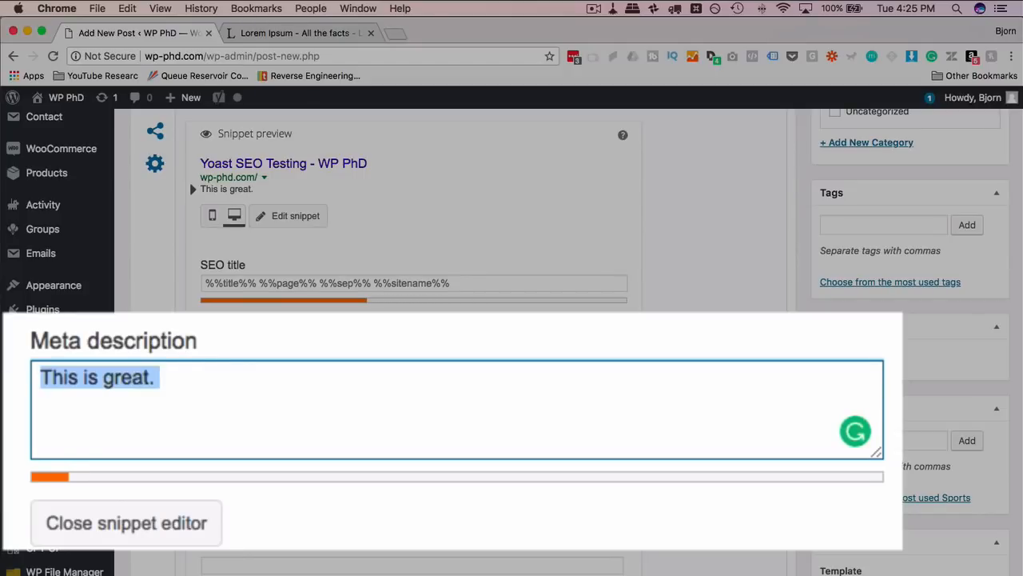
key("super+c")
key("Right")
key("super+v")
key("super+v")
key("super+v")
key("super+v")
key("super+v")
key("super+v")
key("super+v")
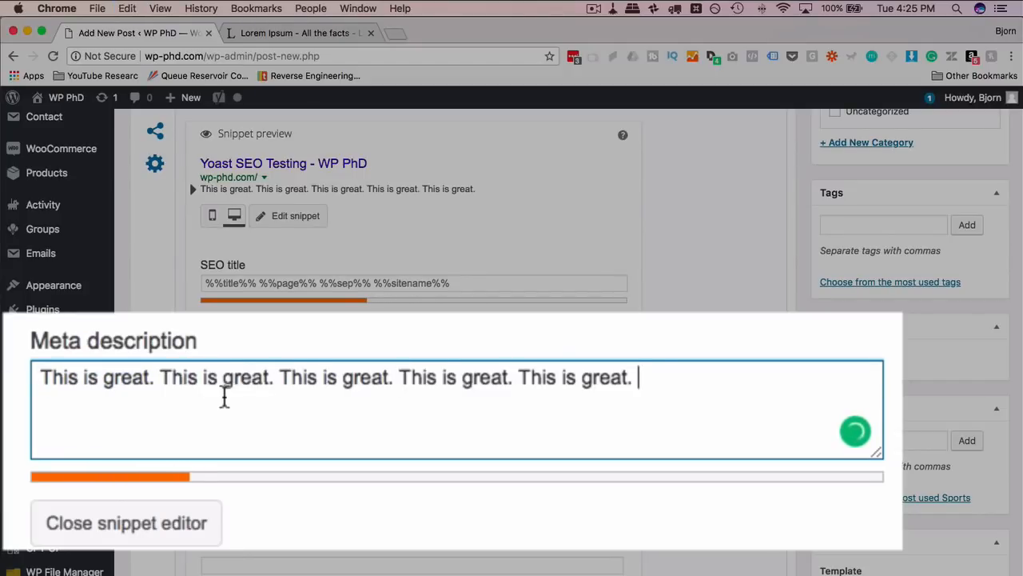
key("super+v")
key("super+v")
key("super+v")
key("super+v")
key("super+v")
key("super+v")
key("super+v")
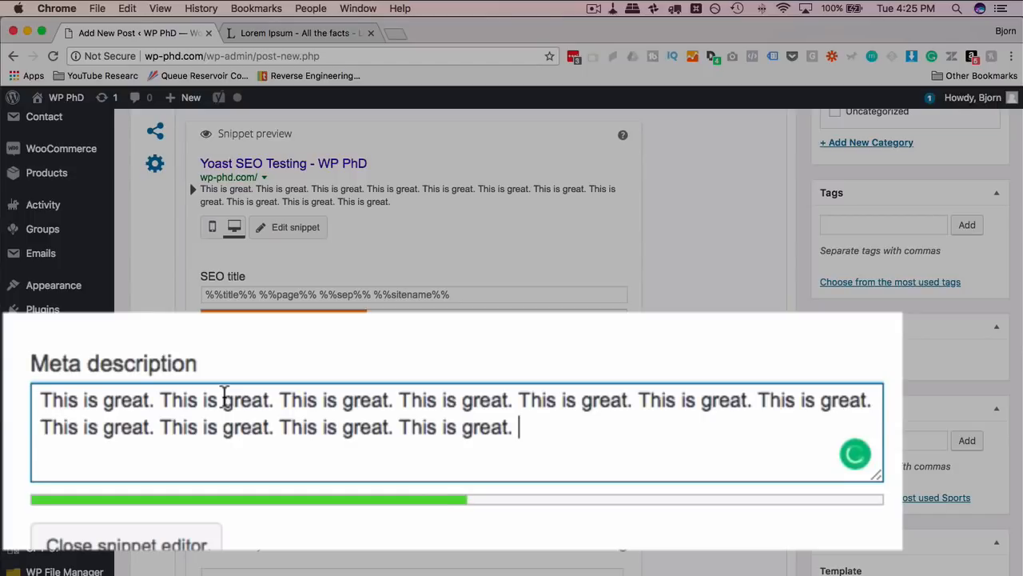
Extend the meta description by repeating "This is great." until the sentence appears 22 times.
key("super+v")
key("super+v")
key("super+v")
key("super+v")
key("super+v")
key("super+v")
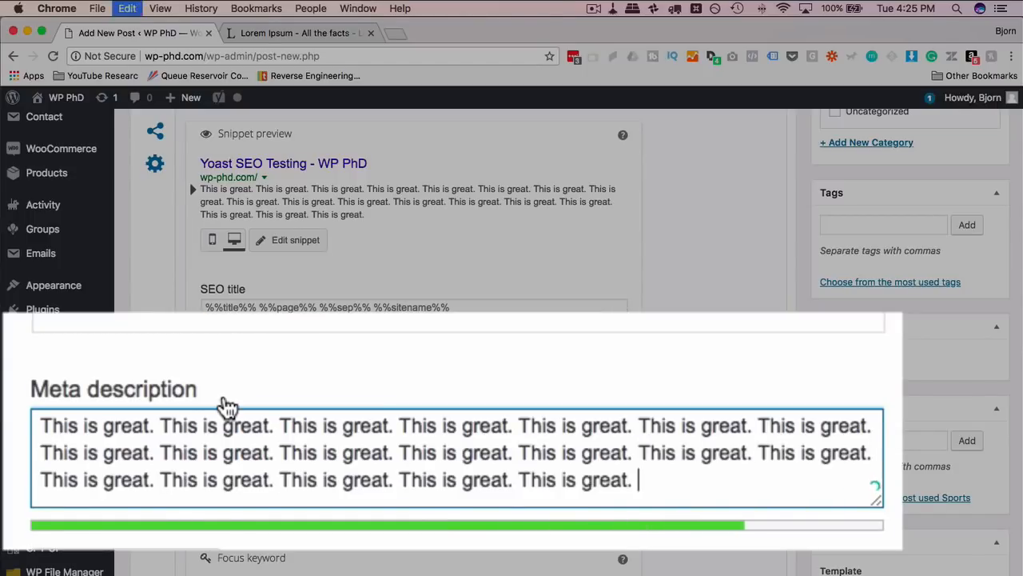
key("super+v")
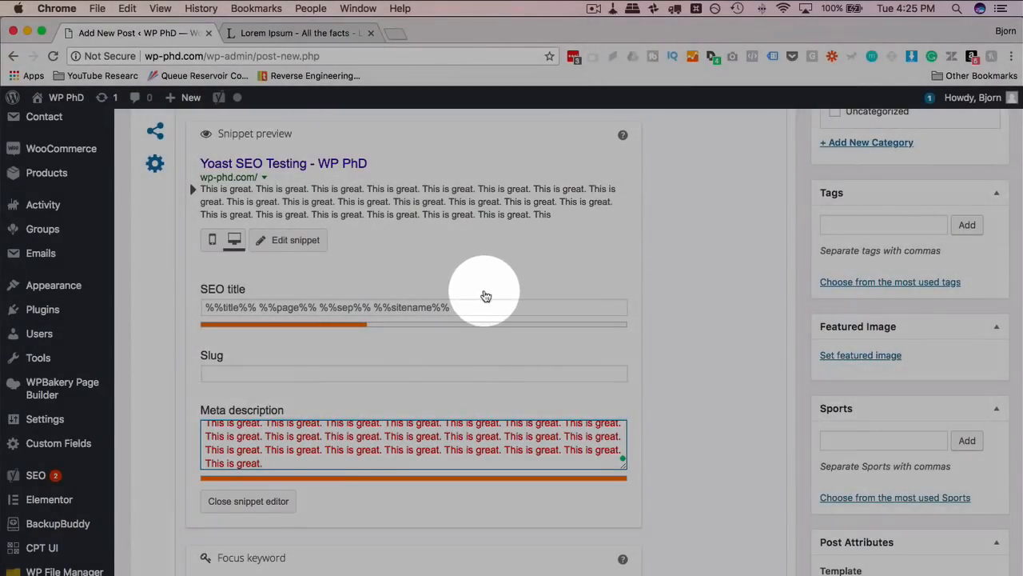
Remove the last "This is great." from the meta description and close the snippet editor.
key("BackSpace")
key("BackSpace")
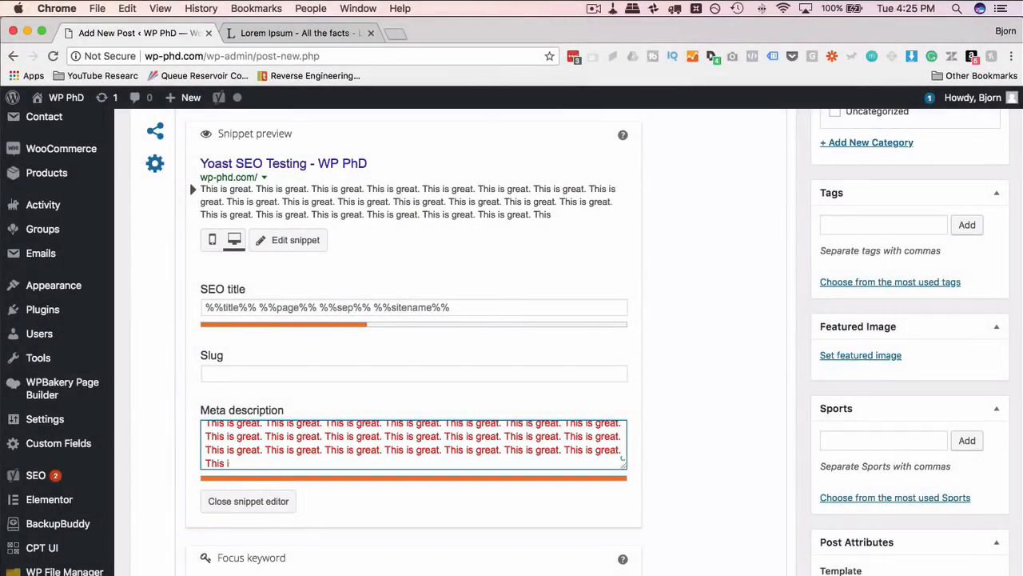
key("BackSpace")
key("BackSpace")
key("BackSpace")
key("BackSpace")
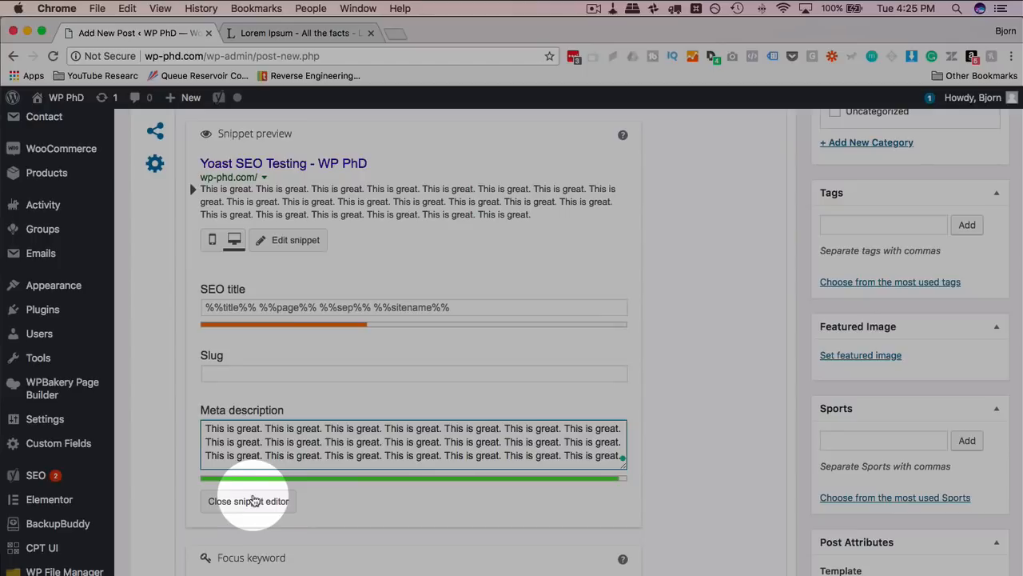
left_click(276, 501)
Set the post's focus keyword to "Lorem ipsum", taken from the opening words of the post content.
scroll(192, 344, "down", 1)
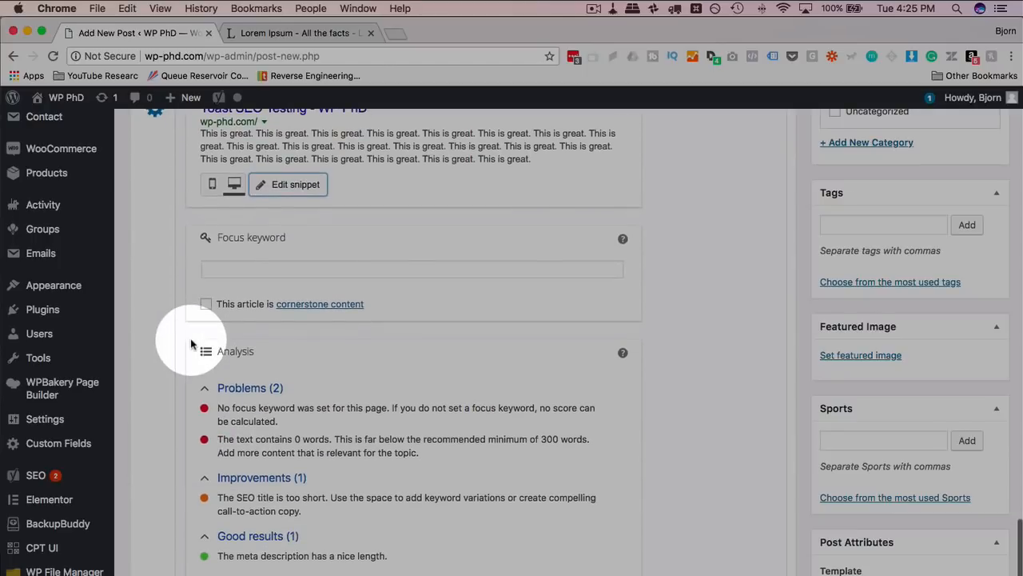
left_click(240, 270)
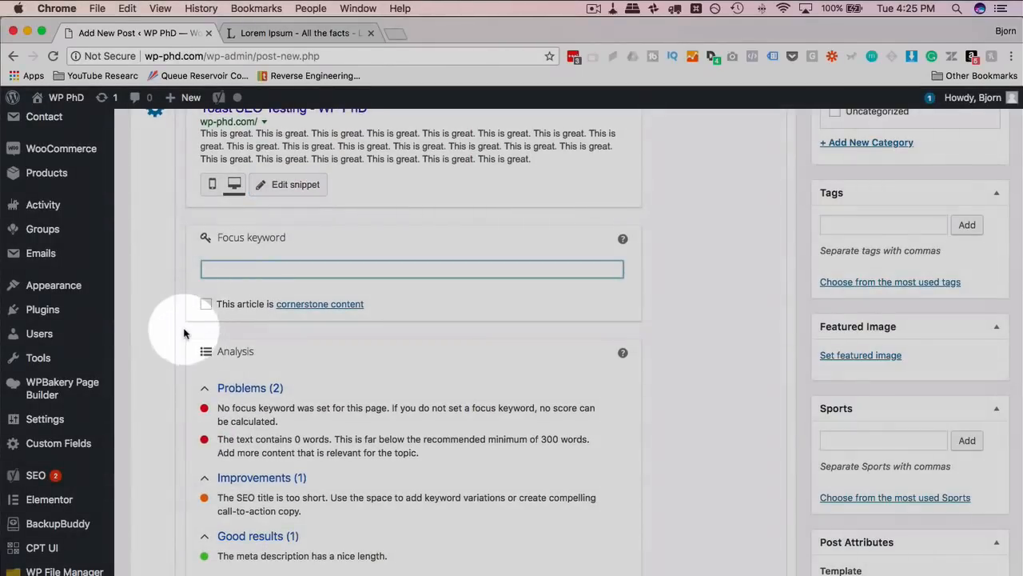
scroll(183, 330, "up", 1)
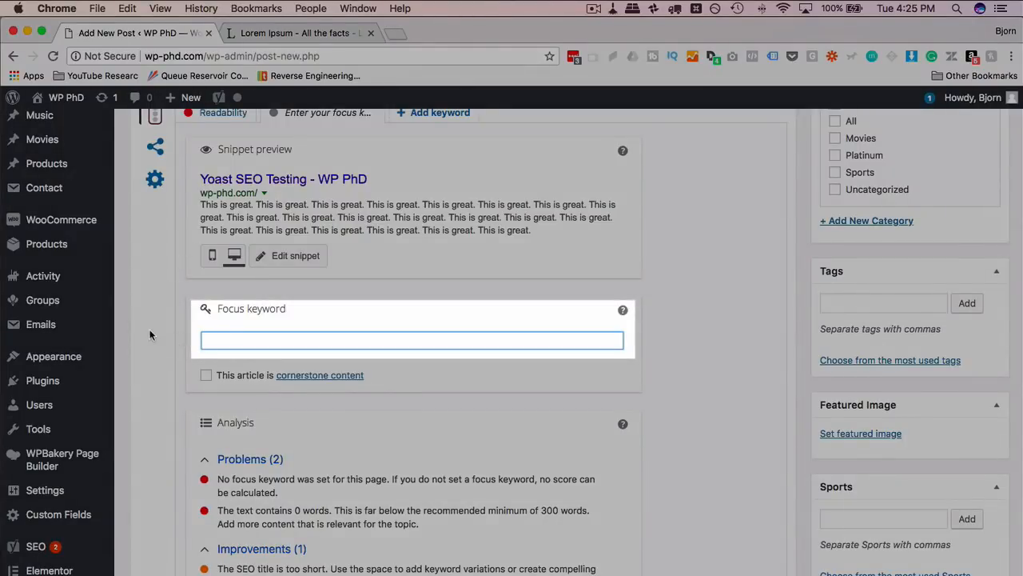
scroll(149, 335, "up", 20)
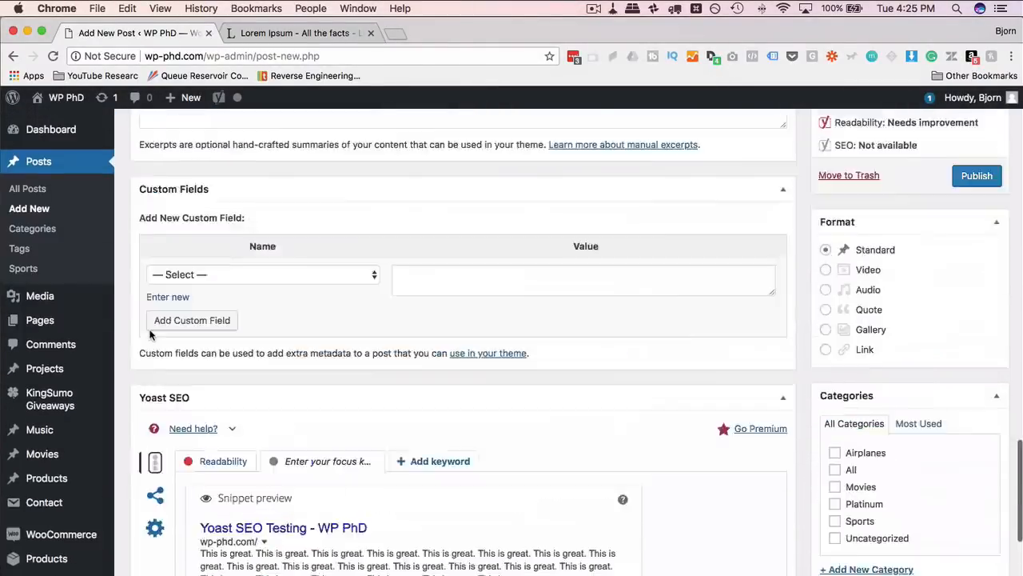
scroll(149, 332, "up", 10)
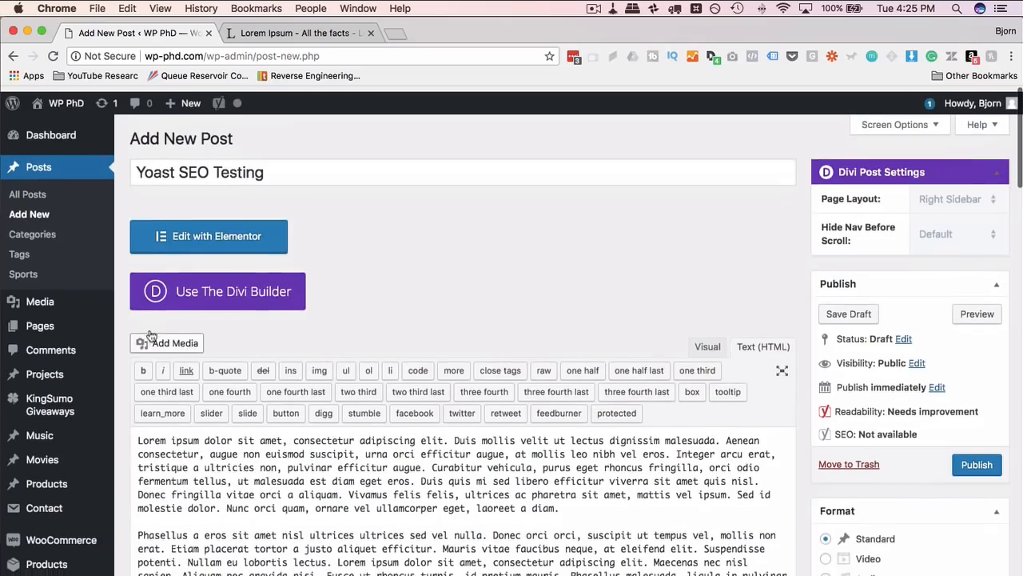
double_click(152, 434)
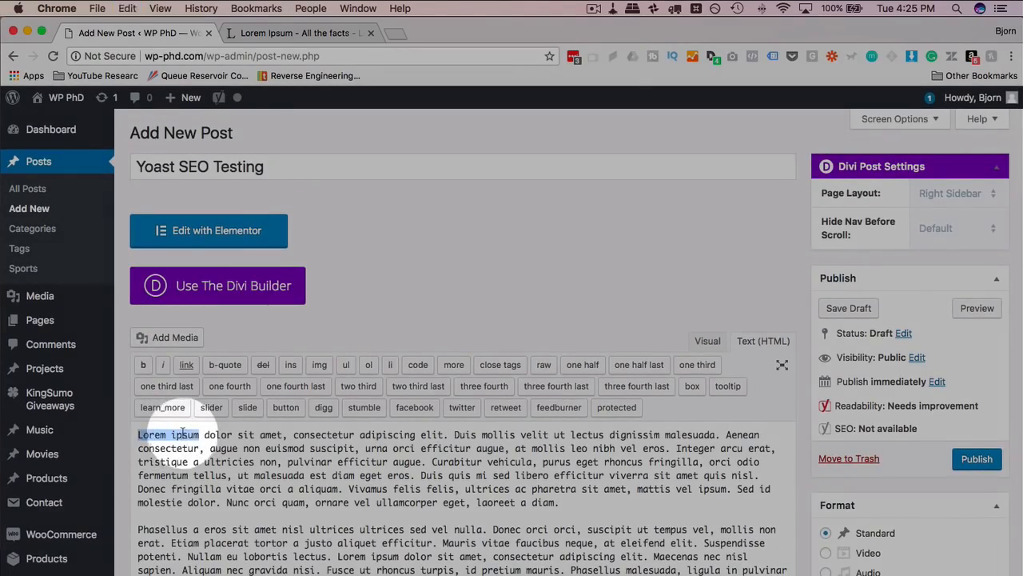
scroll(134, 443, "down", 15)
scroll(131, 454, "down", 15)
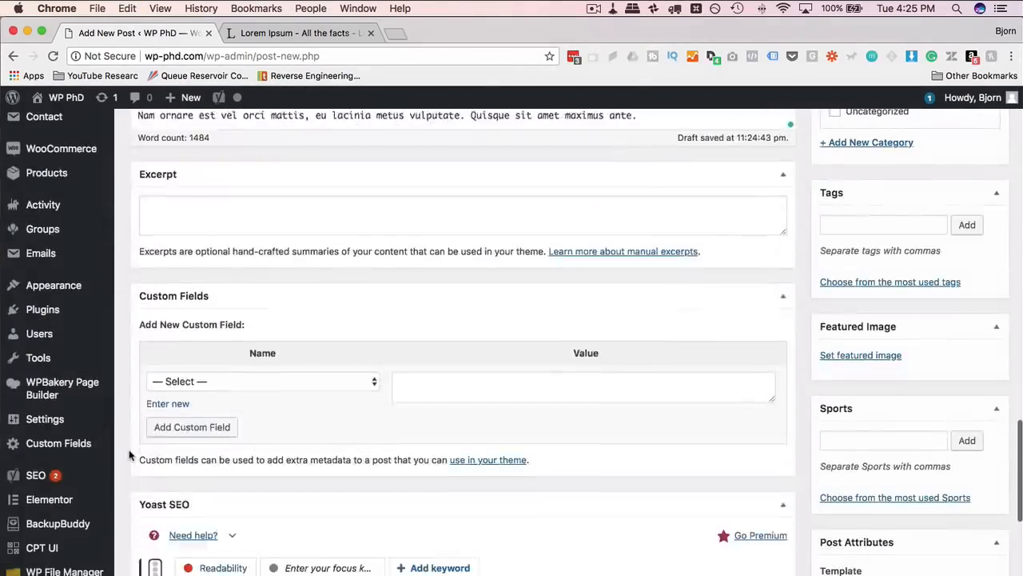
left_click(269, 322)
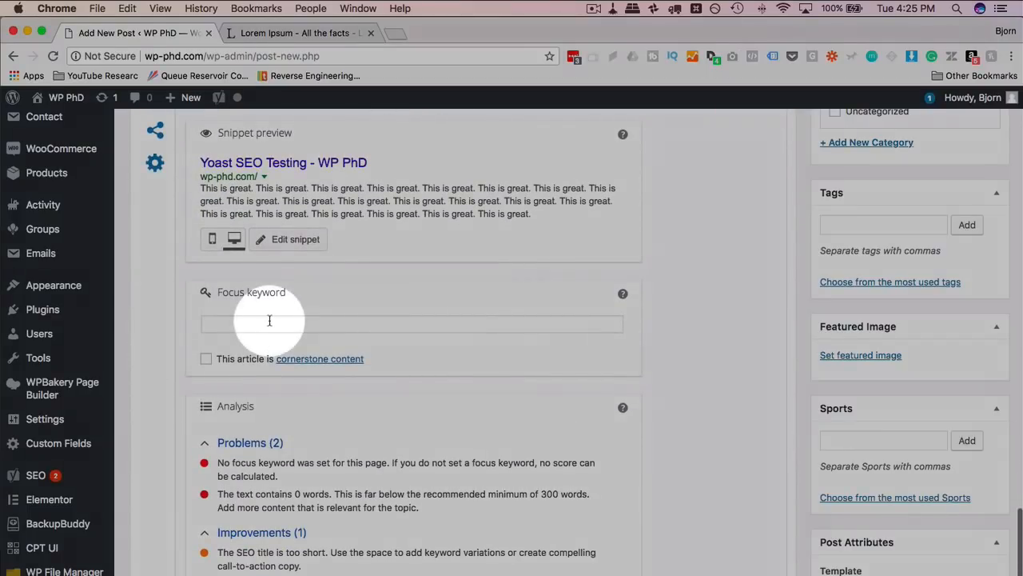
key("super+v")
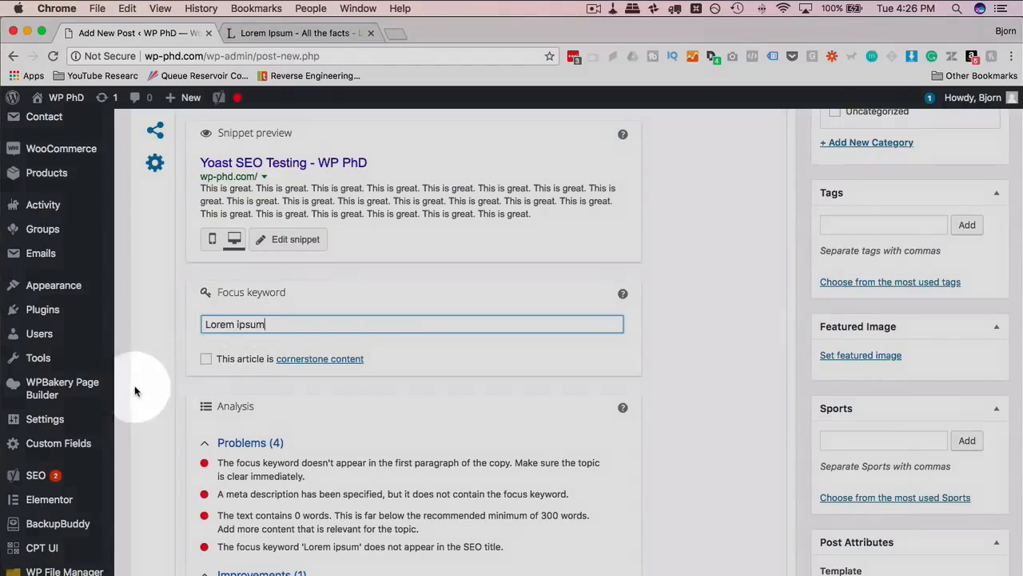
Examine the problems, improvements and good results in the SEO analysis for the focus keyword.
scroll(134, 391, "down", 2)
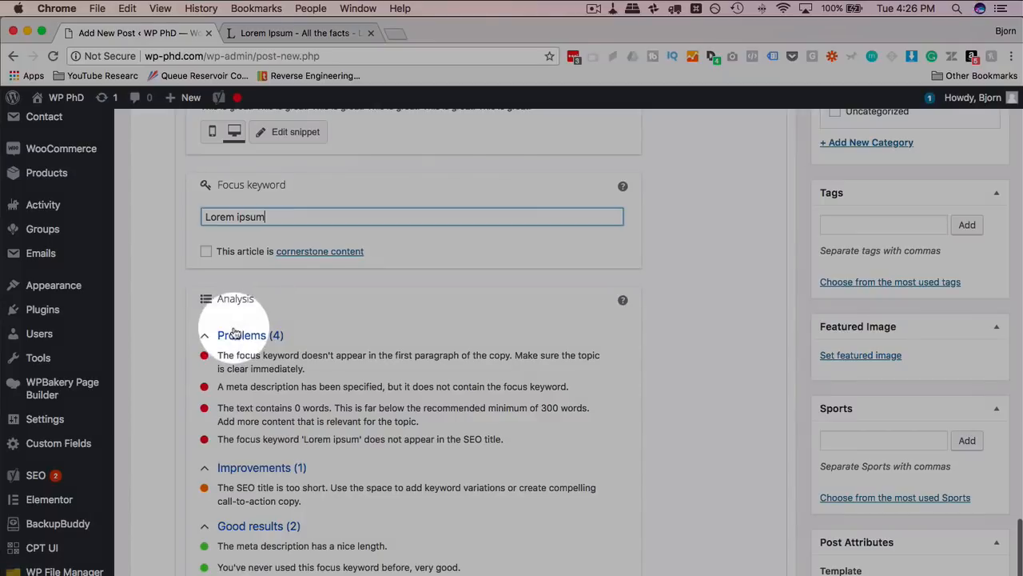
left_click_drag(204, 216, 312, 217)
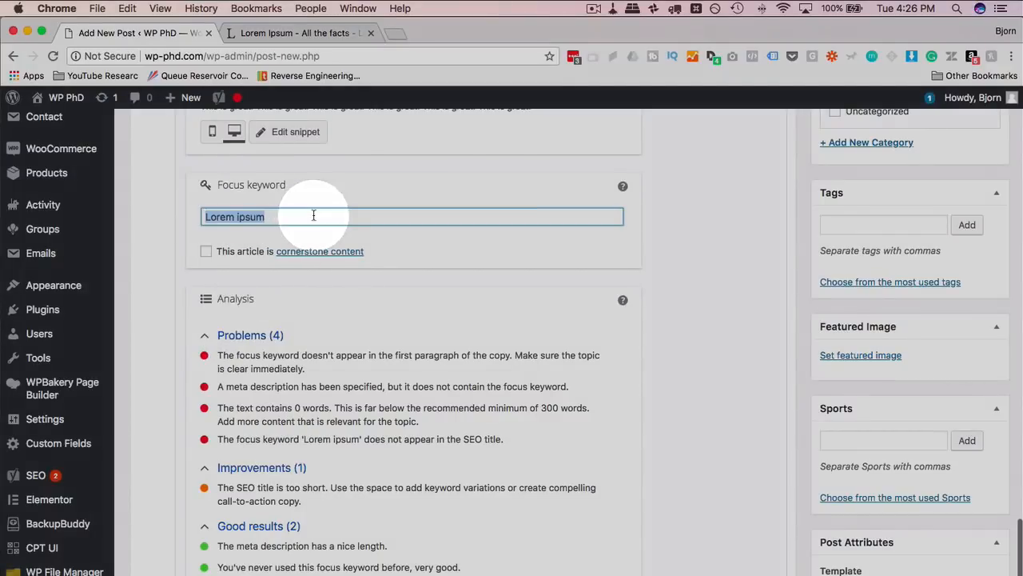
scroll(261, 368, "down", 2)
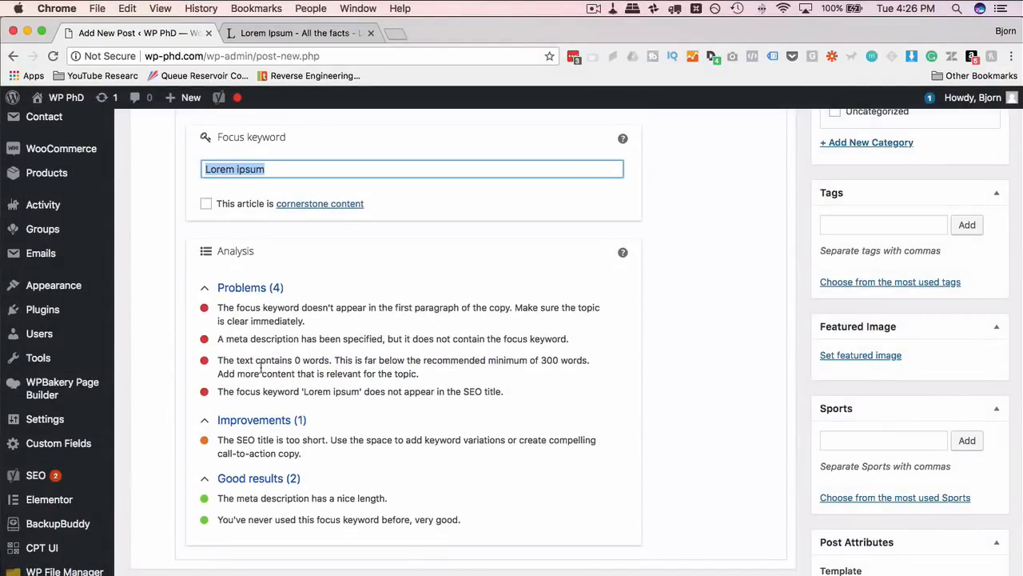
scroll(801, 311, "up", 15)
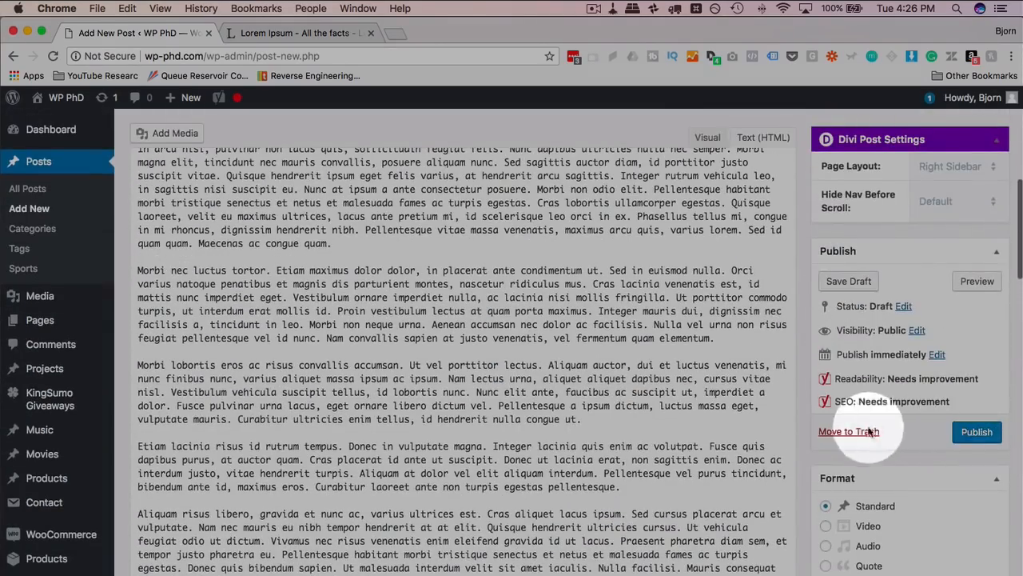
scroll(805, 452, "down", 10)
scroll(805, 452, "down", 15)
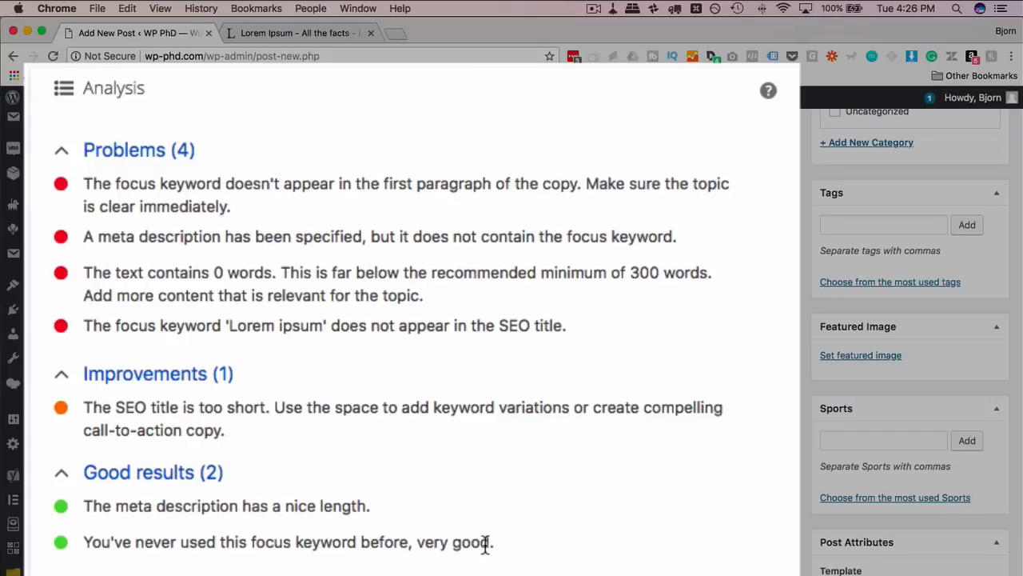
scroll(448, 512, "up", 2)
left_click_drag(83, 241, 230, 338)
left_click(159, 248)
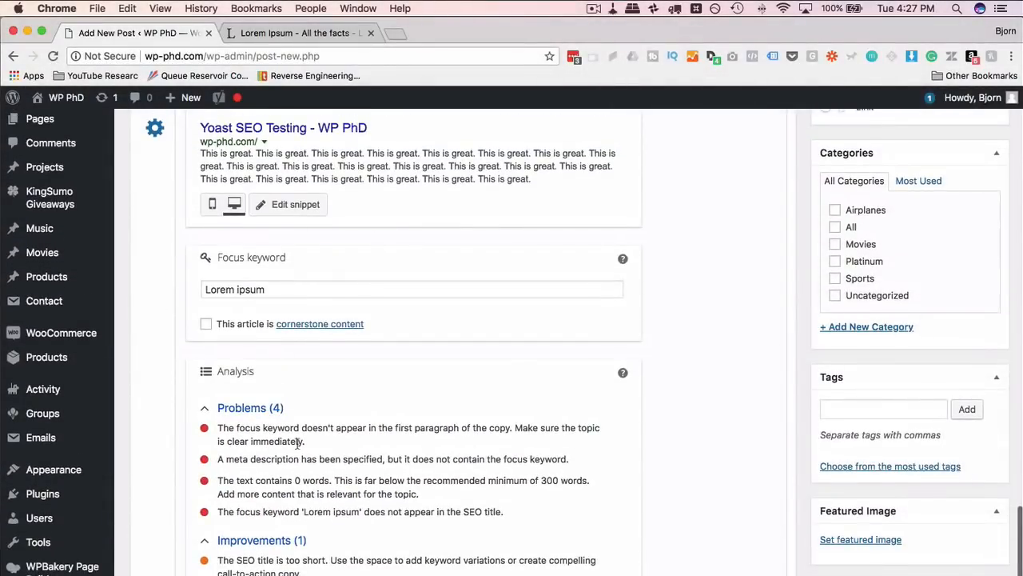
Copy the opening words "Lorem ipsum" from the post content and save the post as a draft.
left_click(256, 291)
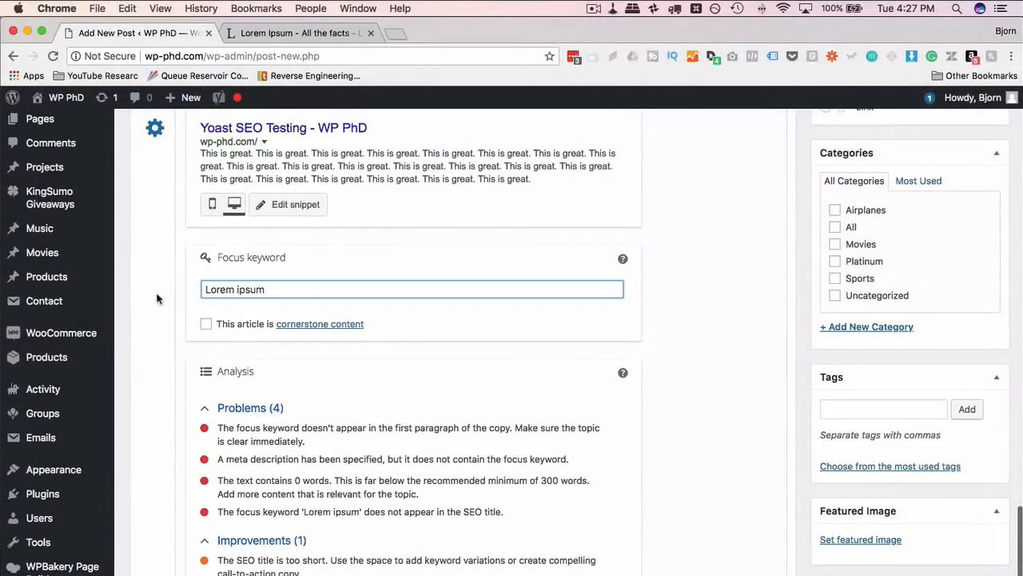
scroll(136, 172, "up", 20)
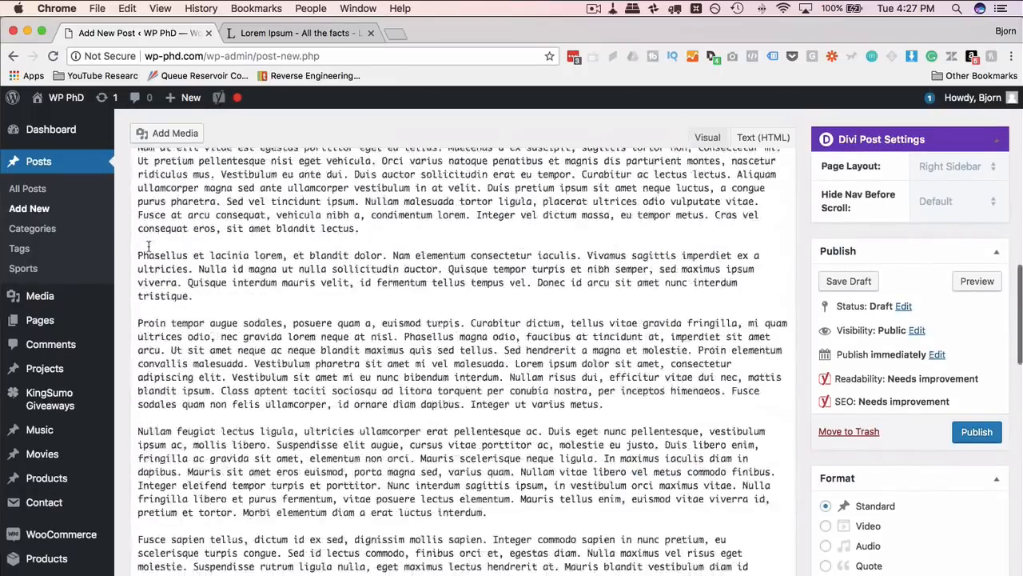
scroll(148, 247, "up", 5)
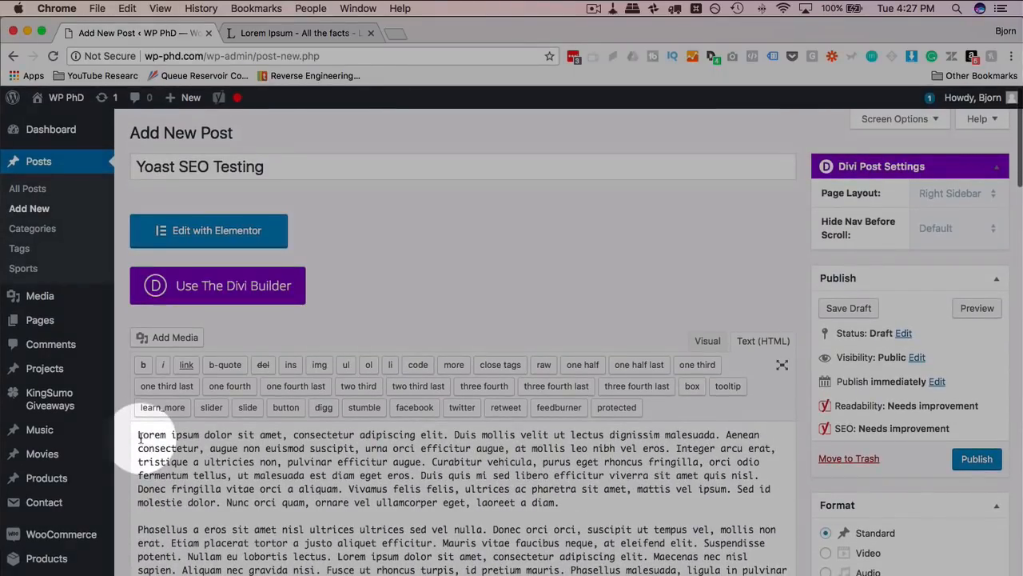
left_click_drag(137, 435, 198, 435)
key("super+c")
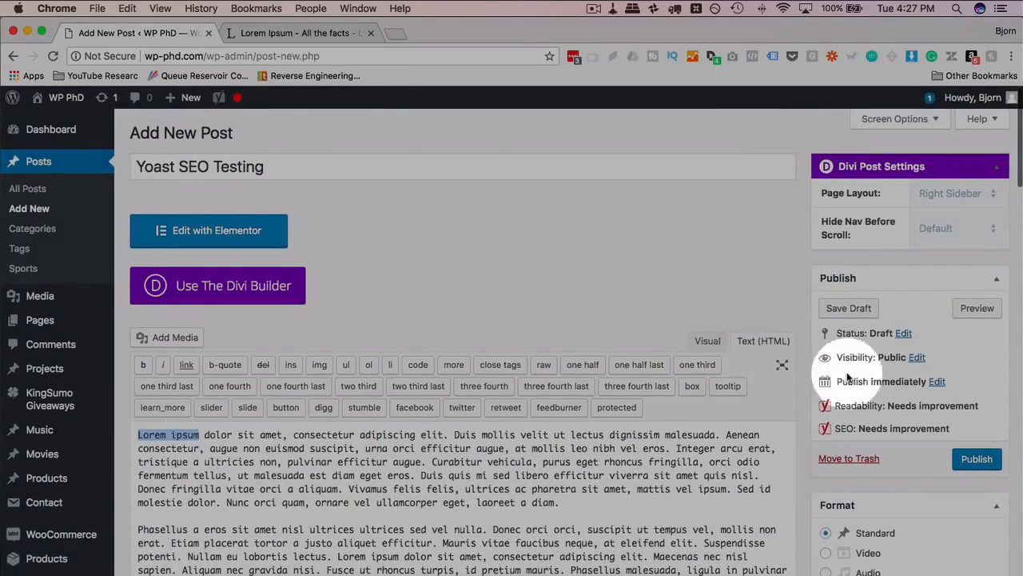
left_click(805, 391)
left_click(849, 309)
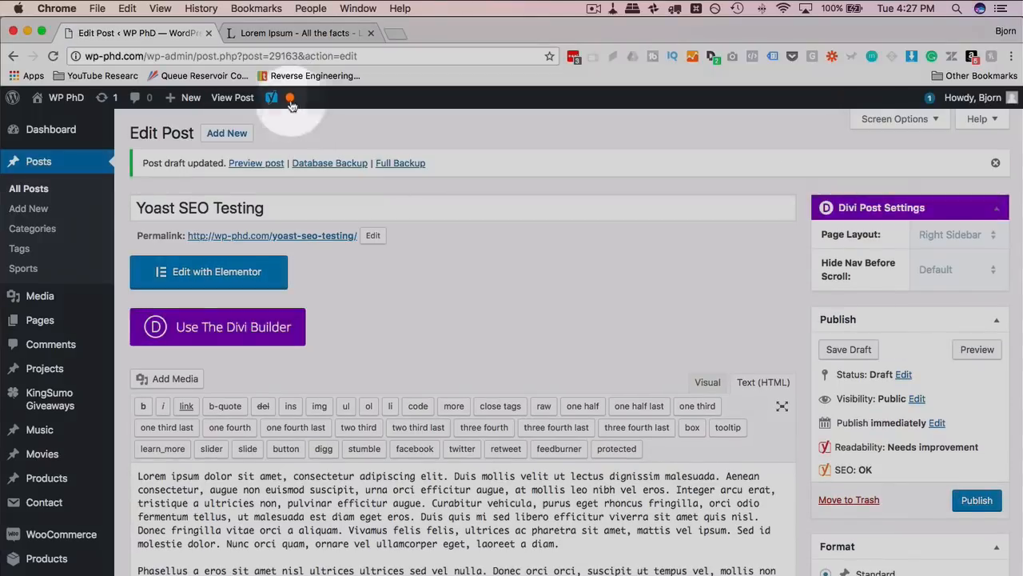
Examine the saved draft's SEO score and analysis, including keyword density and first-paragraph keyword use, and check the post content.
mouse_move(283, 97)
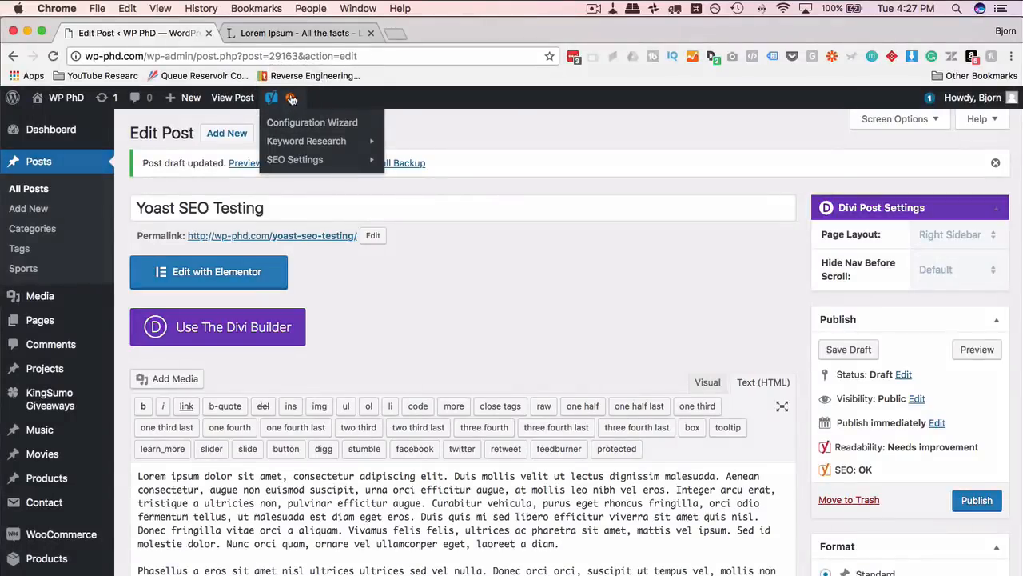
scroll(125, 374, "down", 5)
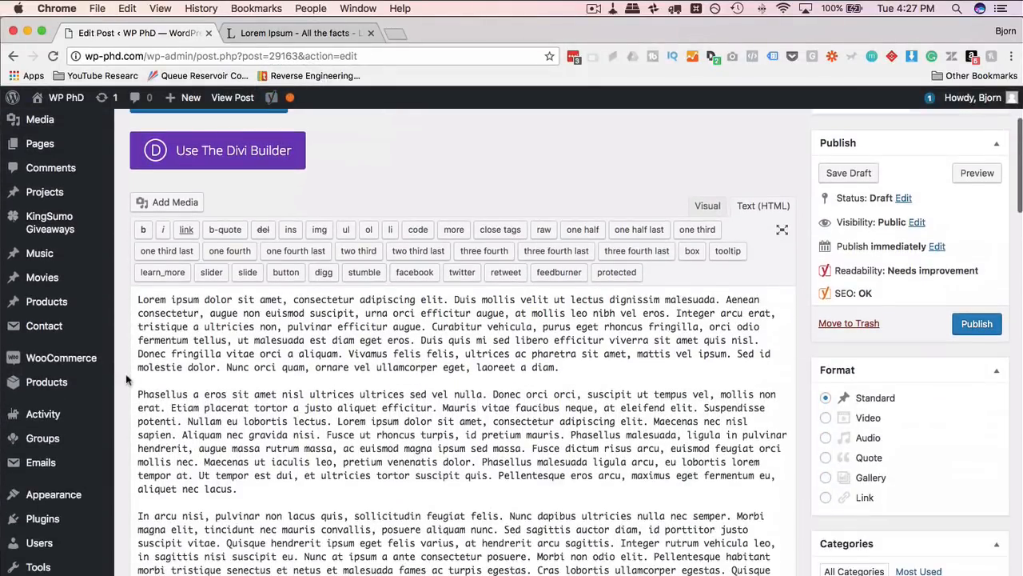
scroll(126, 376, "down", 15)
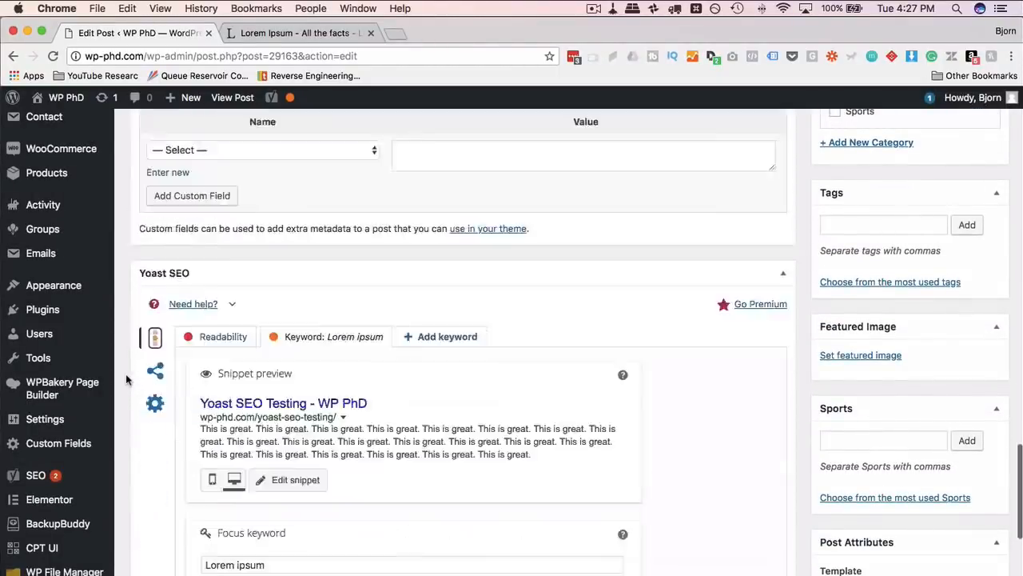
scroll(125, 374, "up", 7)
scroll(126, 373, "down", 4)
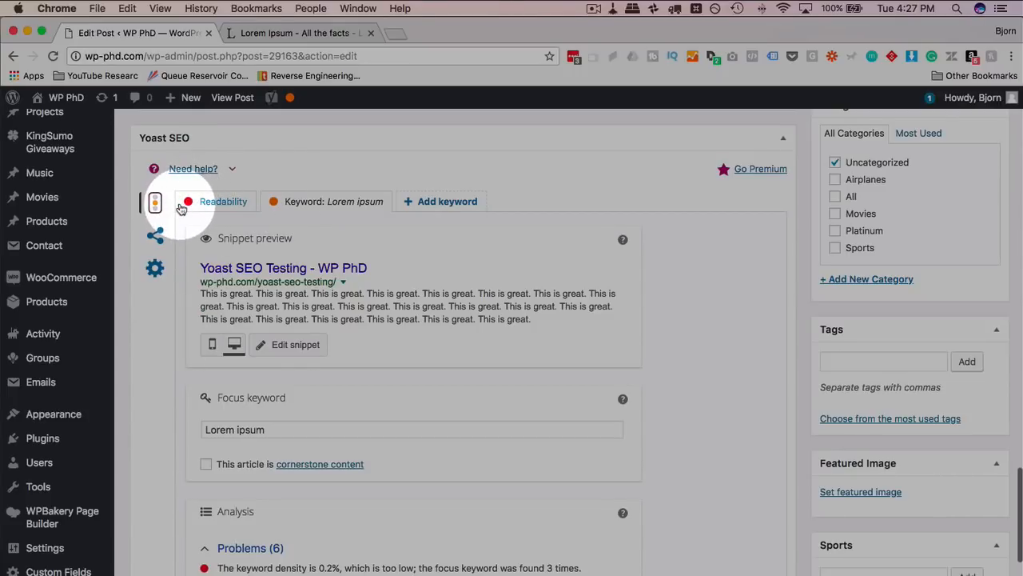
scroll(144, 445, "down", 5)
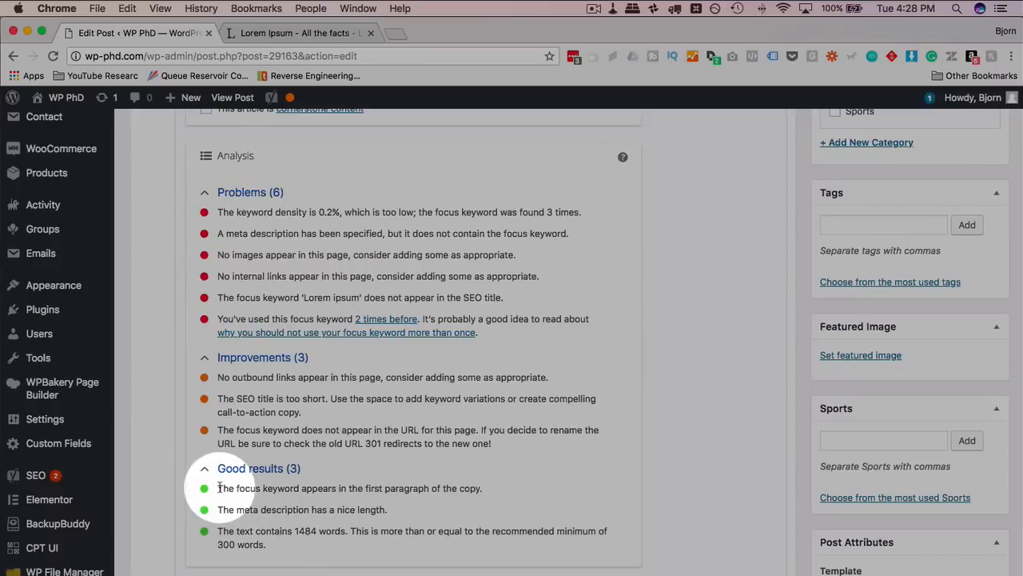
triple_click(403, 483)
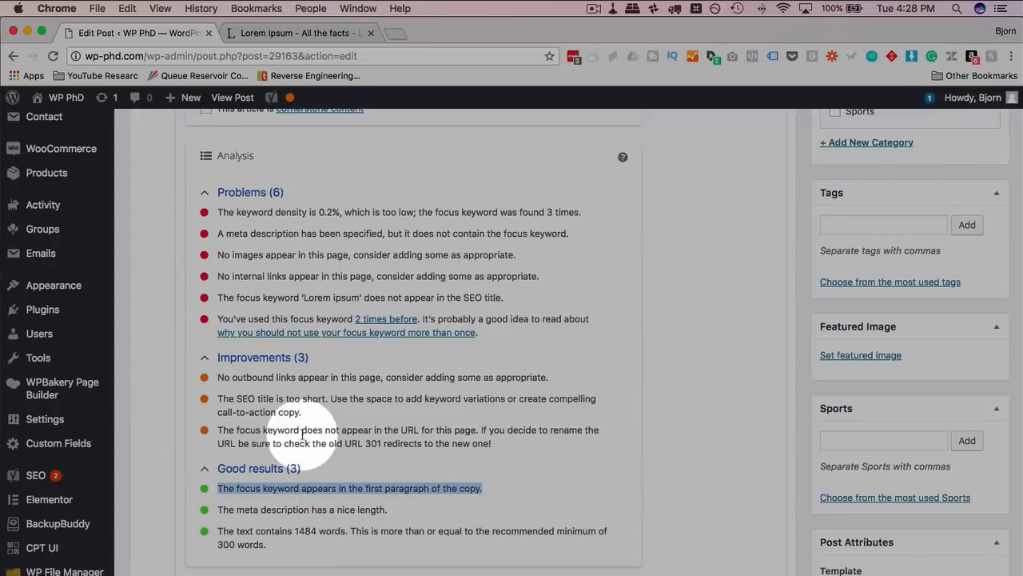
scroll(302, 434, "up", 3)
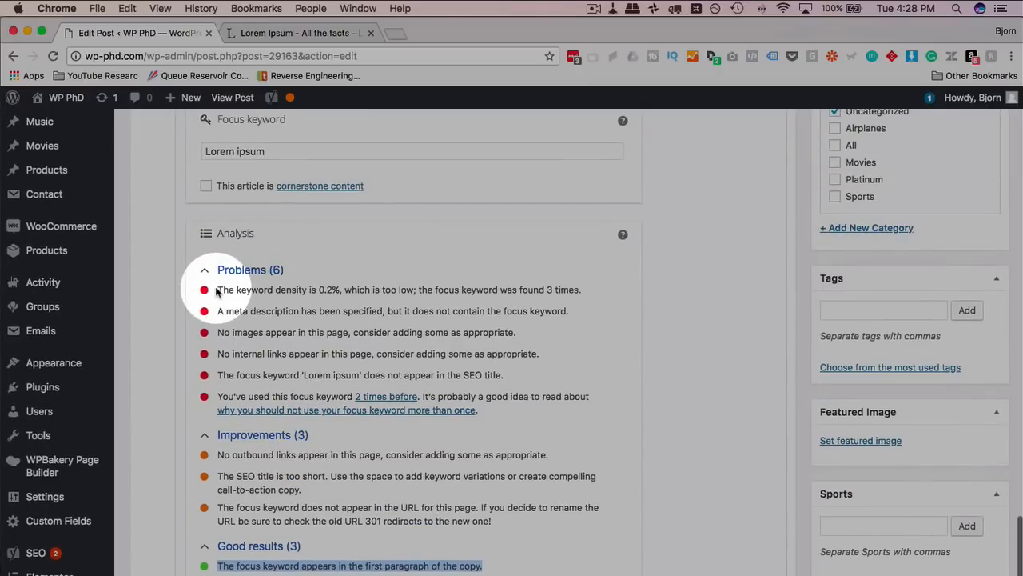
left_click_drag(217, 290, 582, 292)
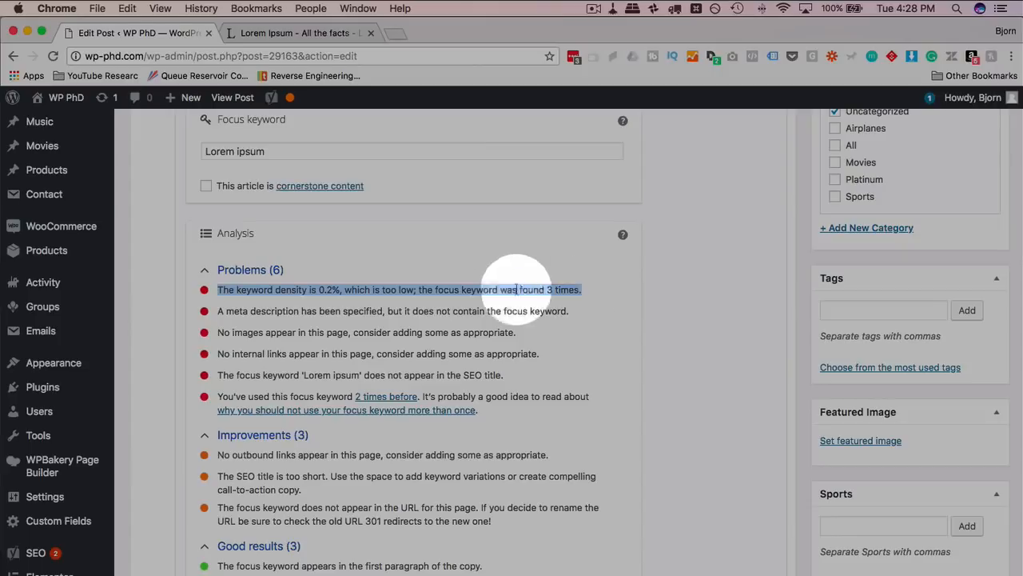
left_click(281, 293)
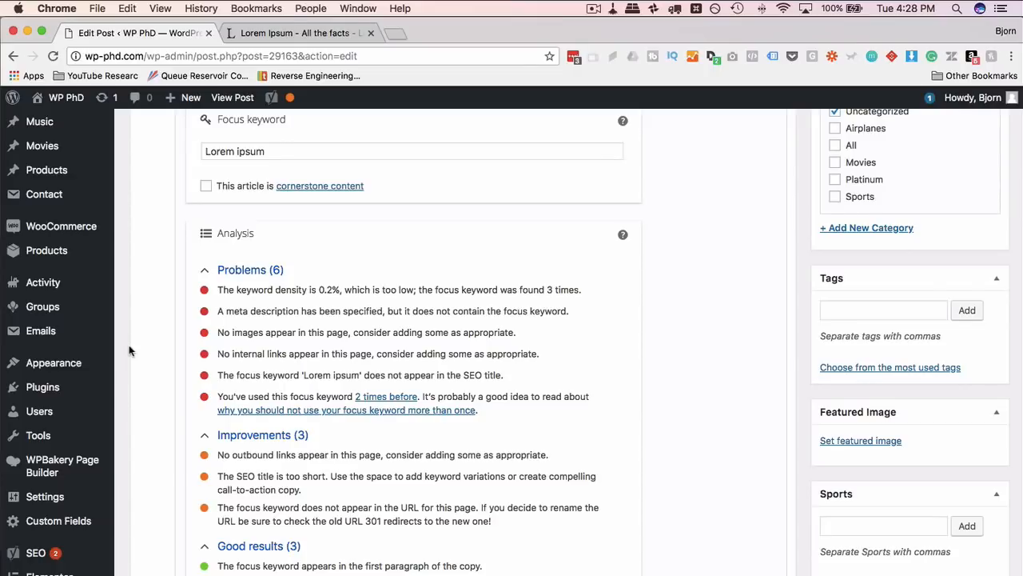
scroll(128, 351, "up", 10)
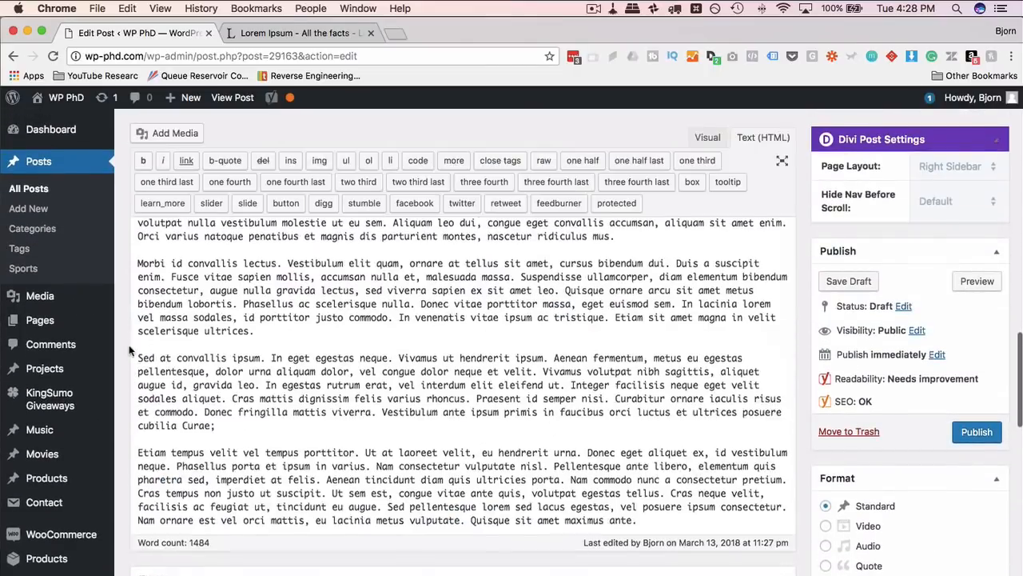
scroll(129, 350, "up", 1)
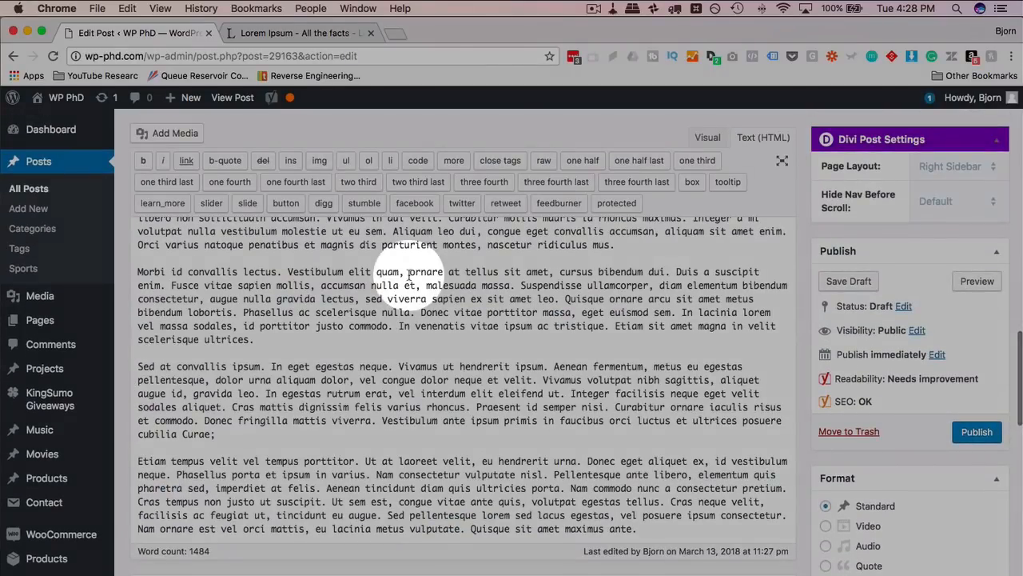
Insert the copied "Lorem ipsum" into the Morbi id convallis, Sed at convallis and Etiam tempus paragraphs, and save the draft.
left_click(409, 274)
key("super+v")
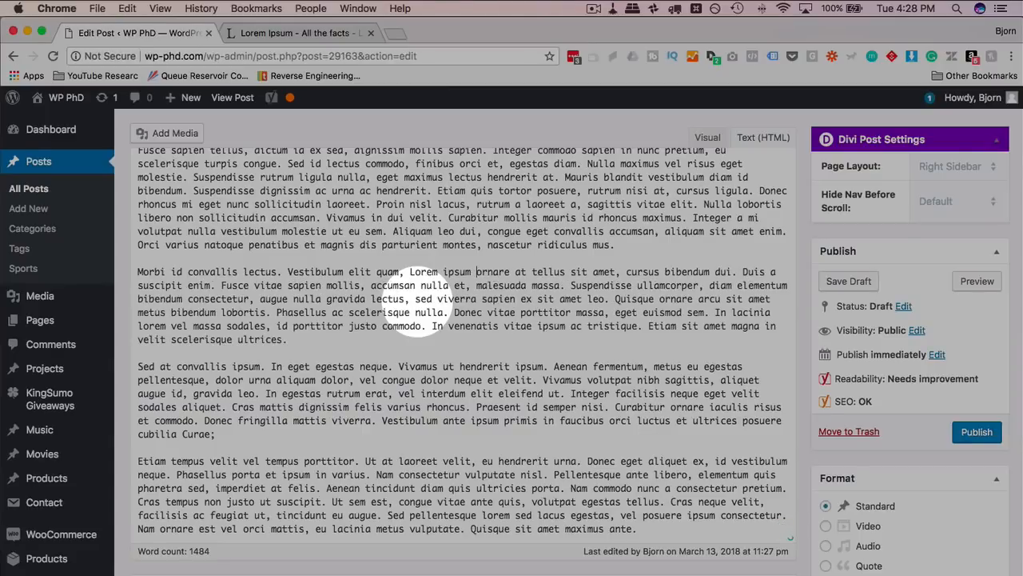
scroll(445, 312, "down", 2)
left_click(460, 304)
key("super+v")
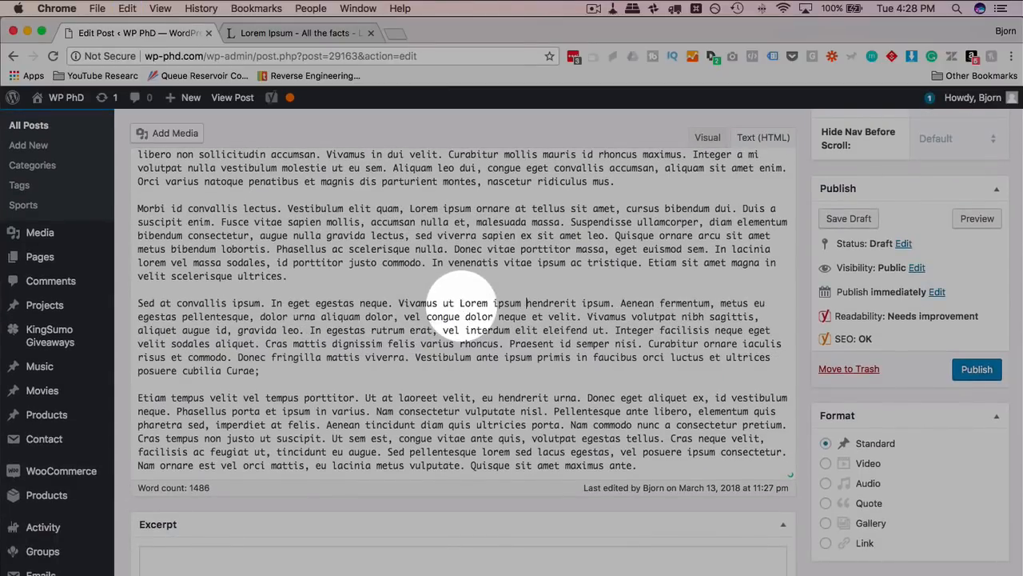
scroll(456, 264, "down", 5)
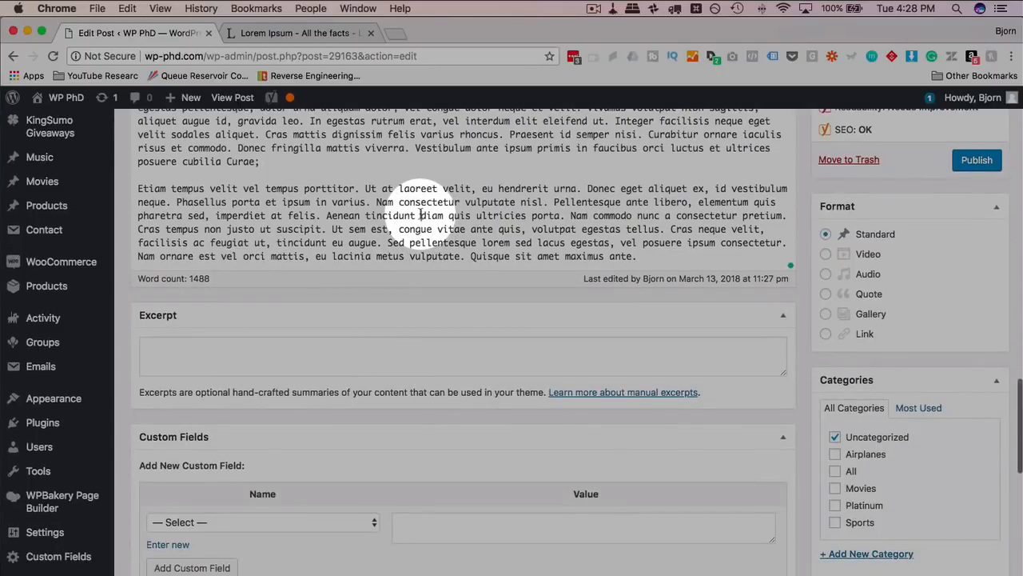
scroll(817, 355, "down", 4)
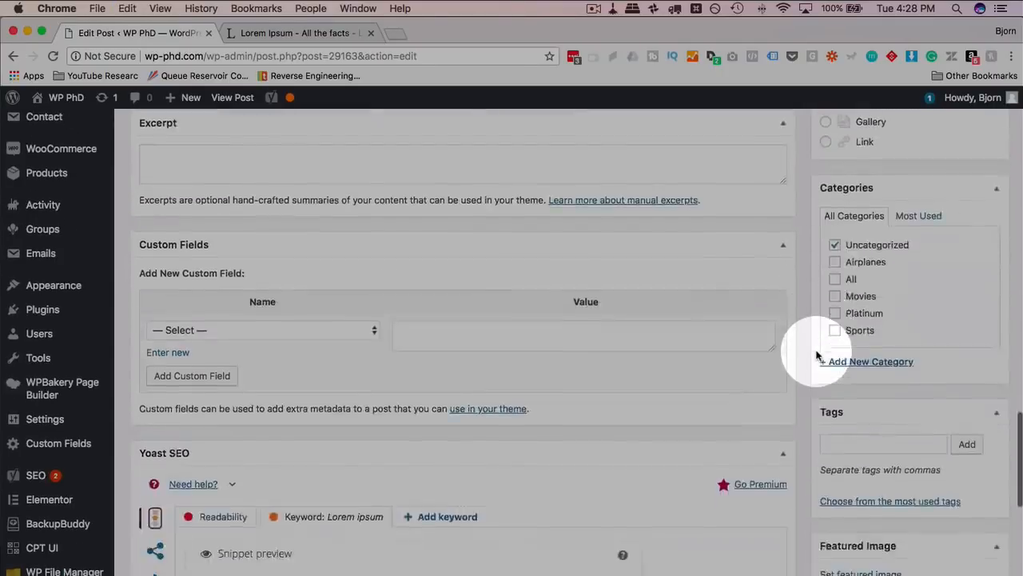
scroll(817, 355, "down", 10)
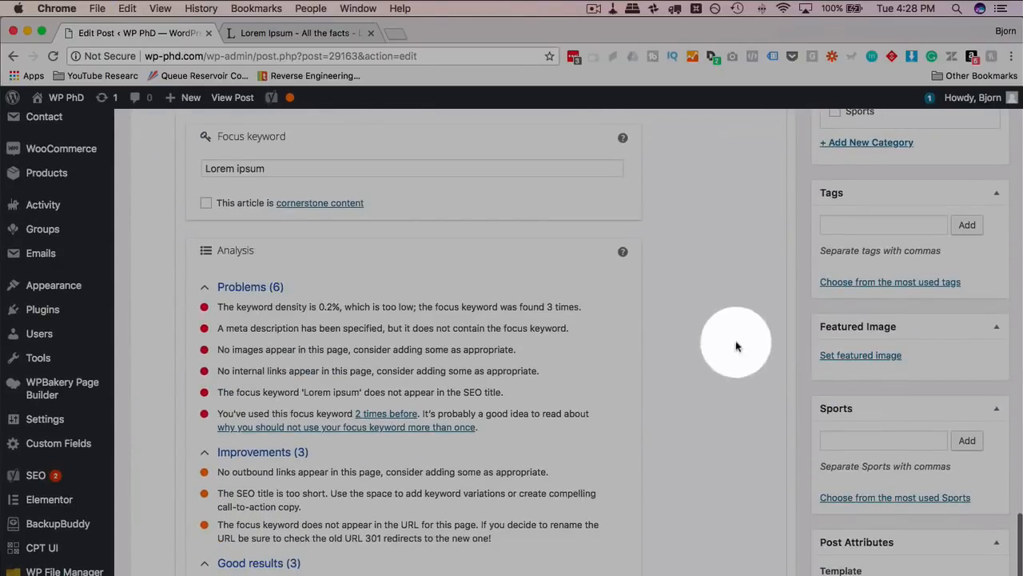
scroll(790, 332, "up", 15)
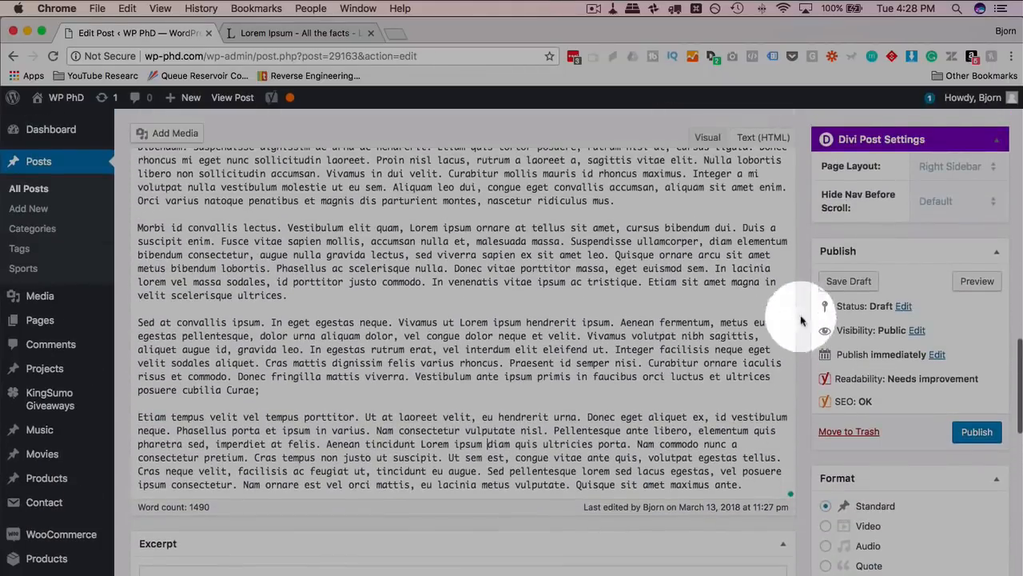
left_click(848, 281)
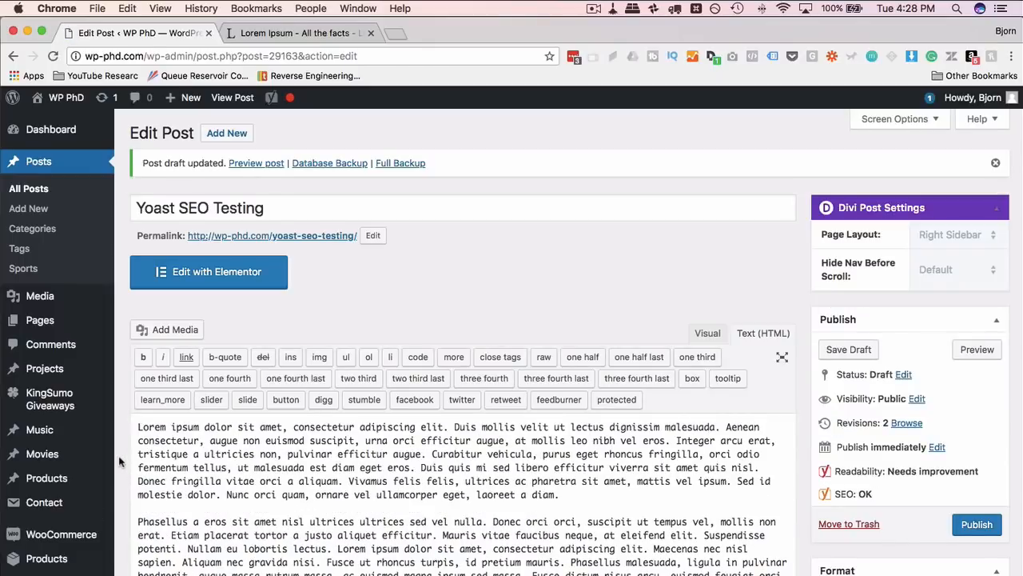
Add "Lorem ipsum" to the Phasellus et lacinia, Nullam feugiat and Fusce sapien paragraphs, and save the draft.
scroll(119, 462, "down", 15)
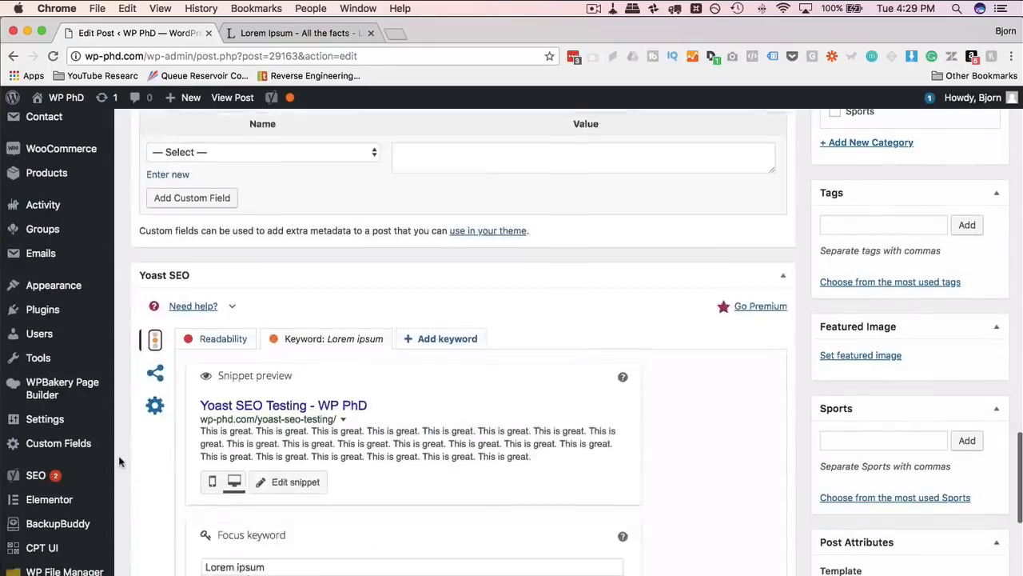
scroll(119, 461, "down", 6)
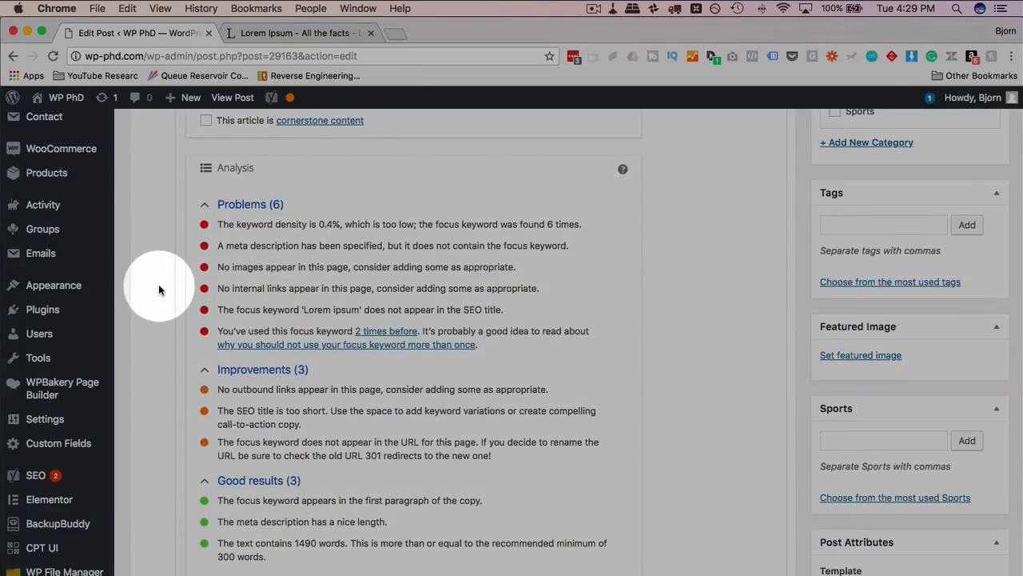
scroll(159, 292, "up", 15)
scroll(128, 324, "up", 3)
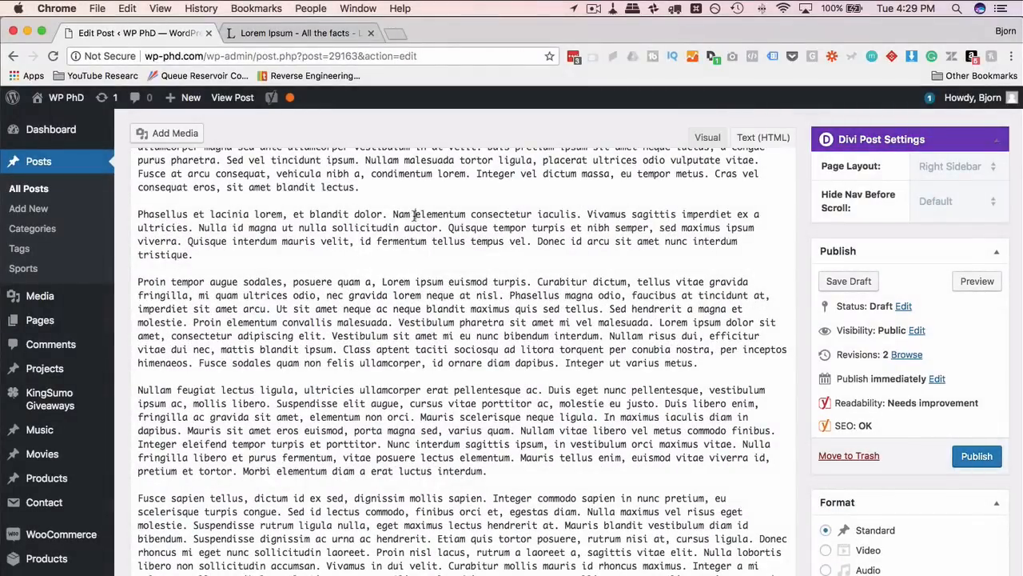
left_click(413, 214)
type("Lorem ipsum")
left_click(390, 430)
type("Lorem ipsum")
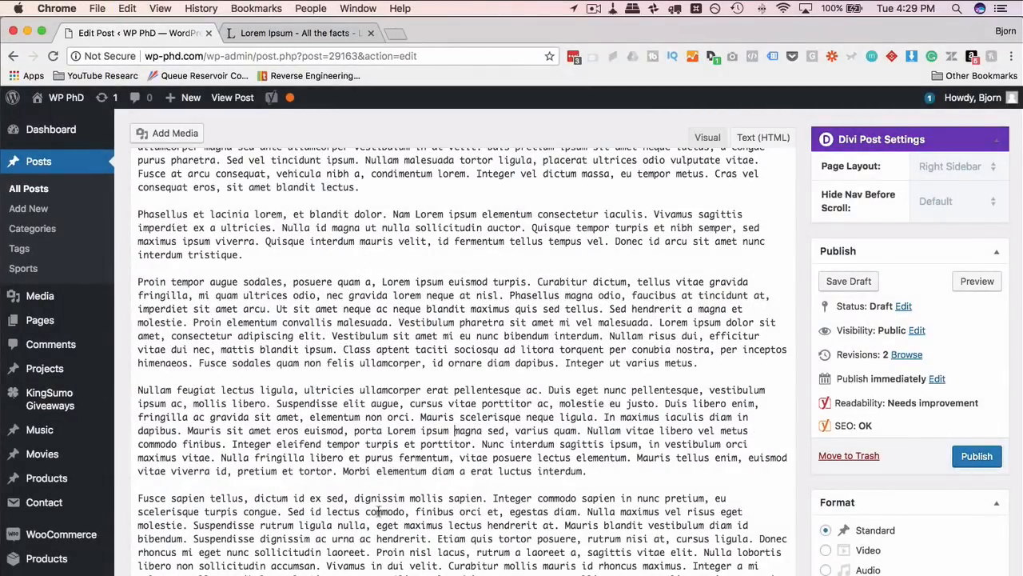
left_click(352, 501)
type("Lorem ipsum")
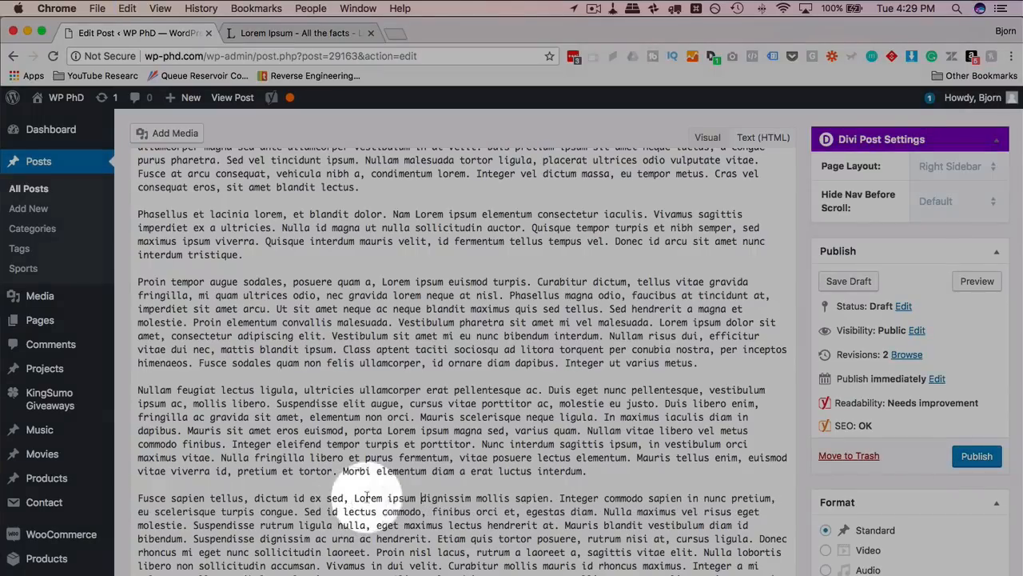
left_click(849, 282)
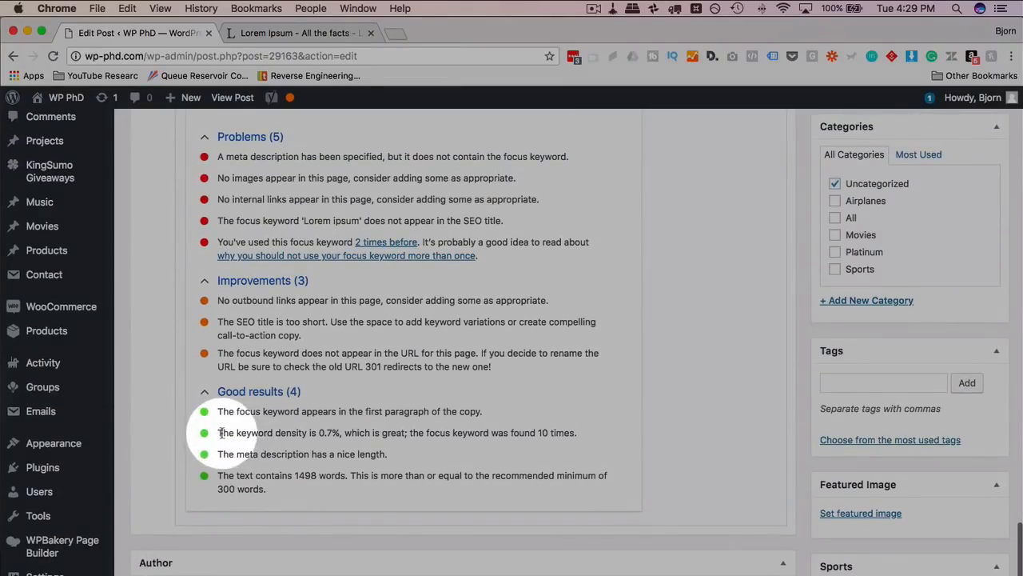
Replace the first sentence of the snippet's meta description with "Lorem ipsum." and close the snippet editor.
left_click_drag(220, 432, 548, 434)
double_click(325, 432)
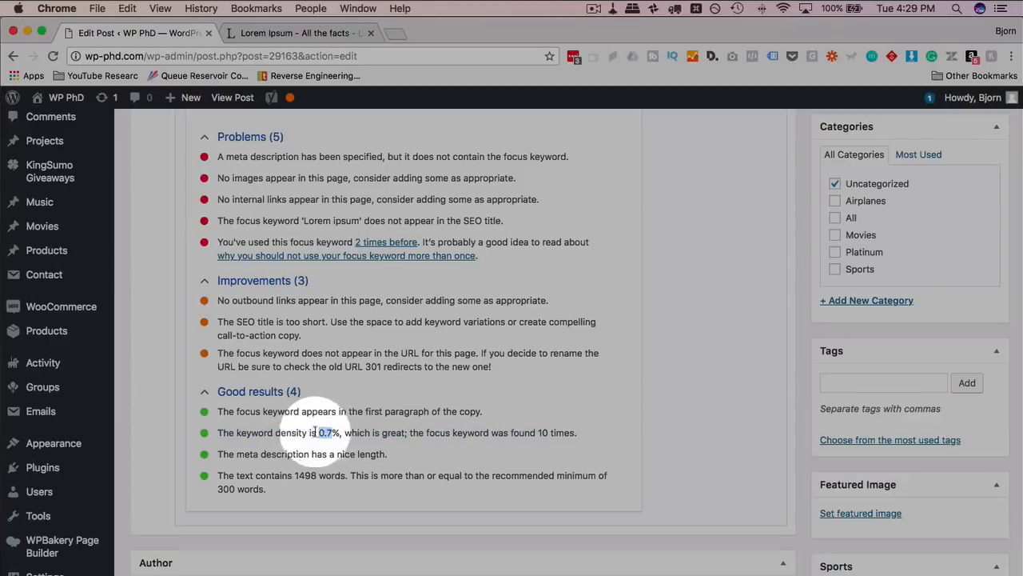
scroll(272, 412, "up", 2)
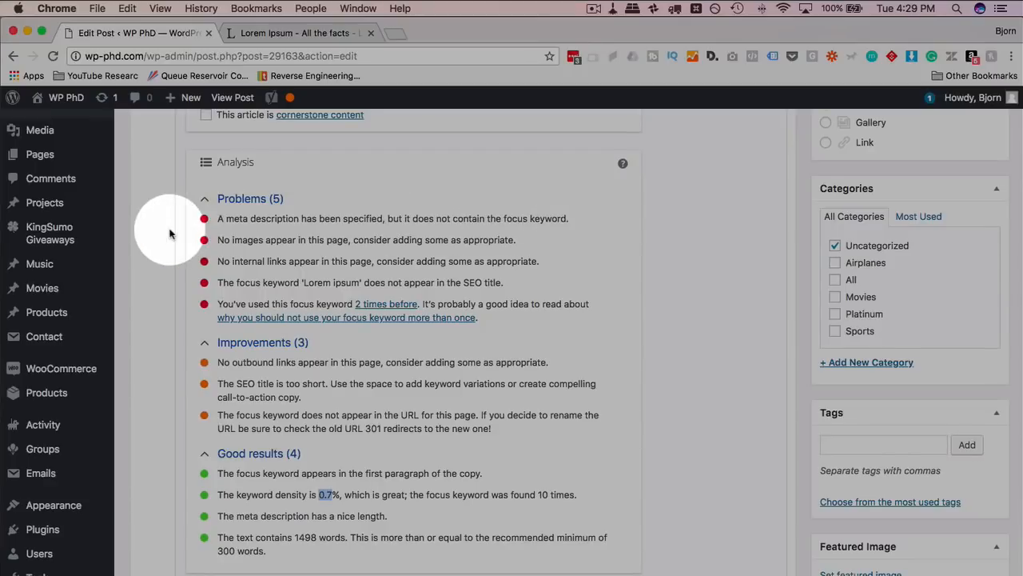
scroll(171, 228, "up", 6)
left_click(296, 262)
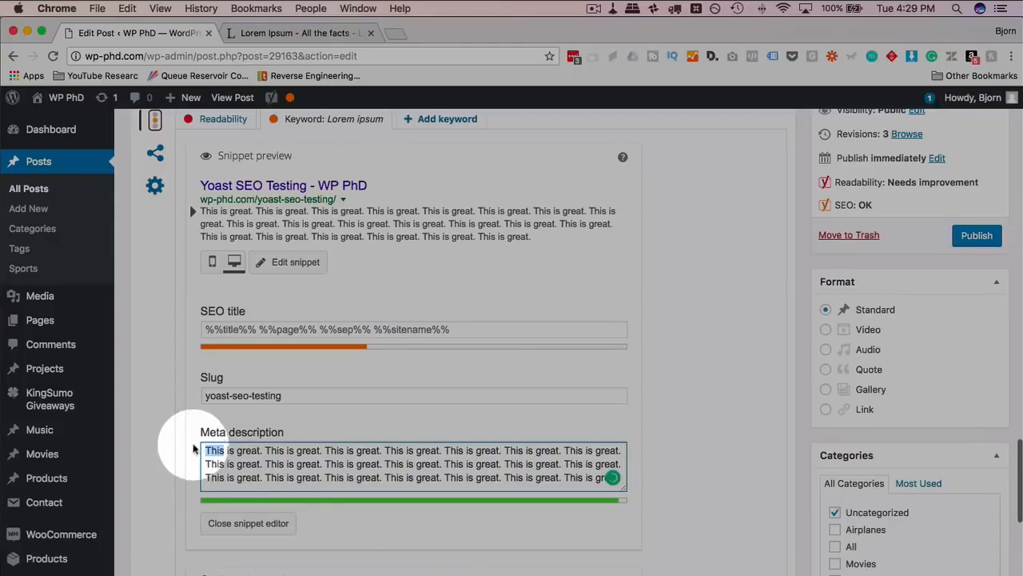
left_click_drag(227, 450, 204, 451)
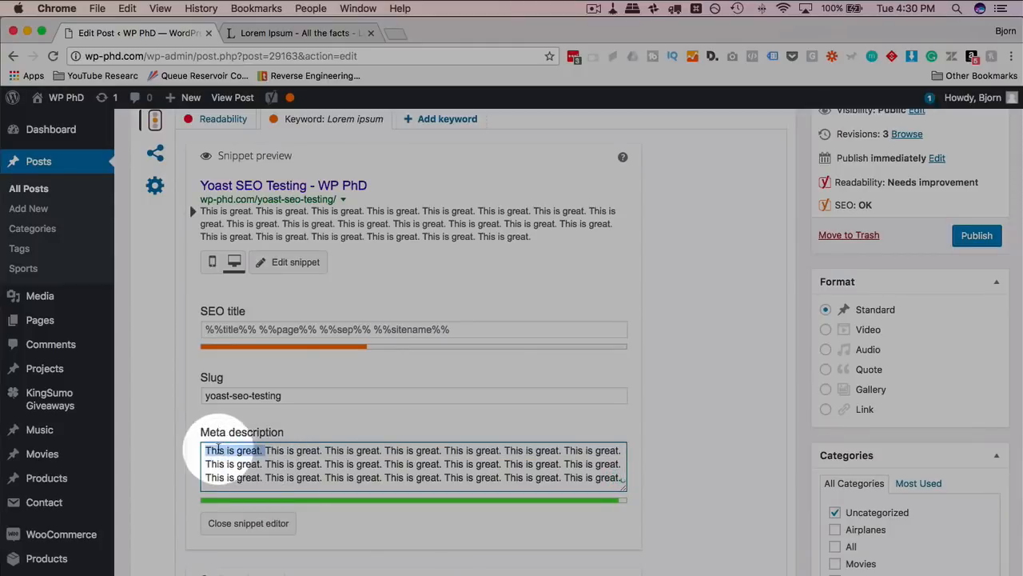
type("Lorem ipsum")
scroll(170, 463, "down", 4)
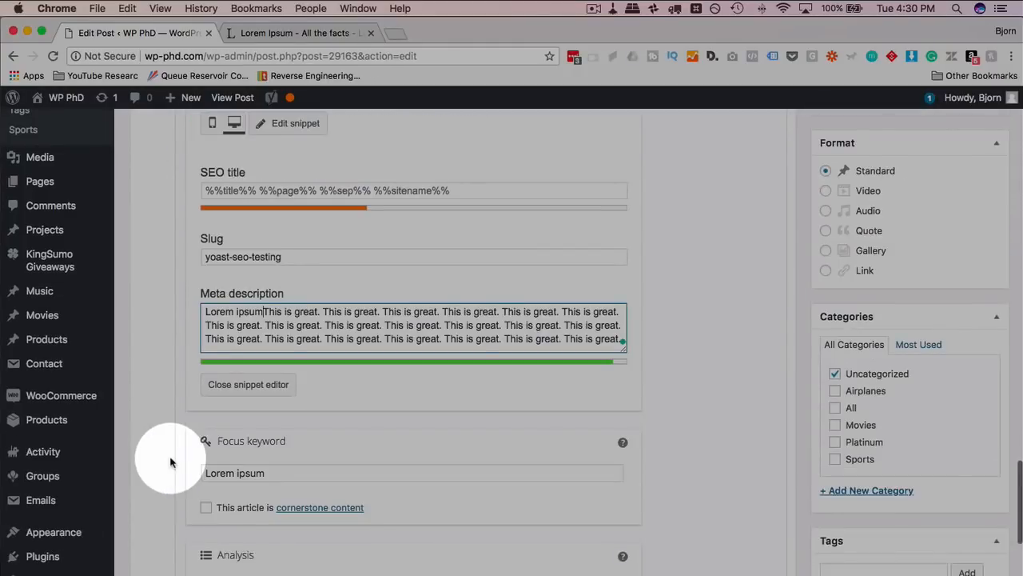
type(".")
scroll(184, 436, "down", 1)
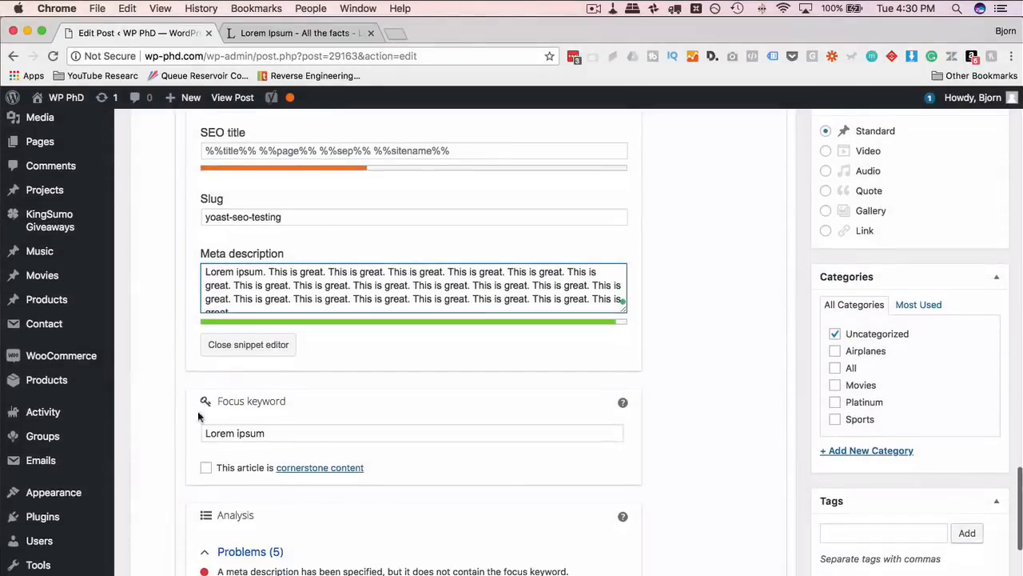
left_click(249, 352)
Examine the refreshed SEO analysis for the meta description's keyword use and the problem about images.
scroll(162, 411, "down", 1)
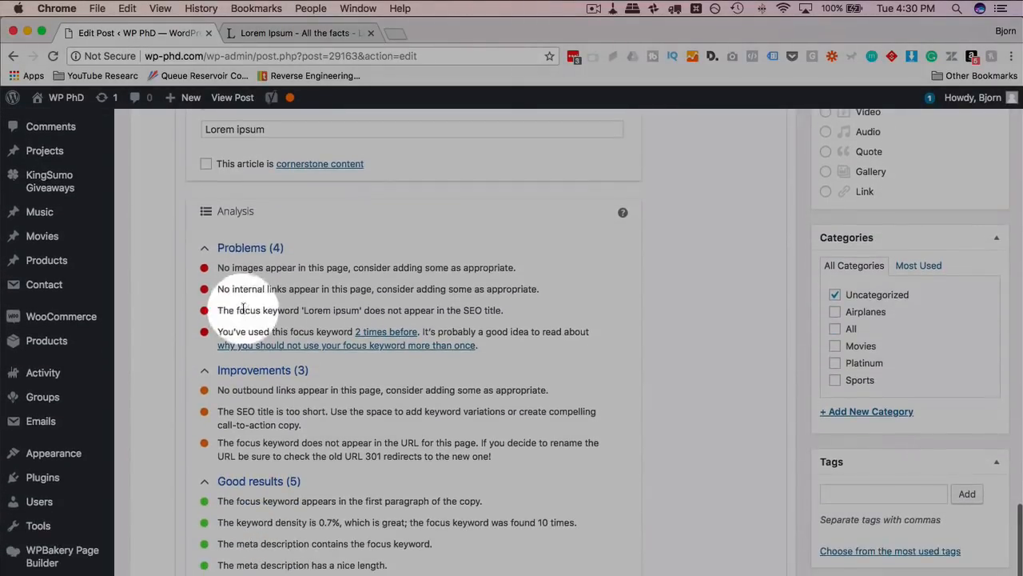
scroll(249, 391, "down", 1)
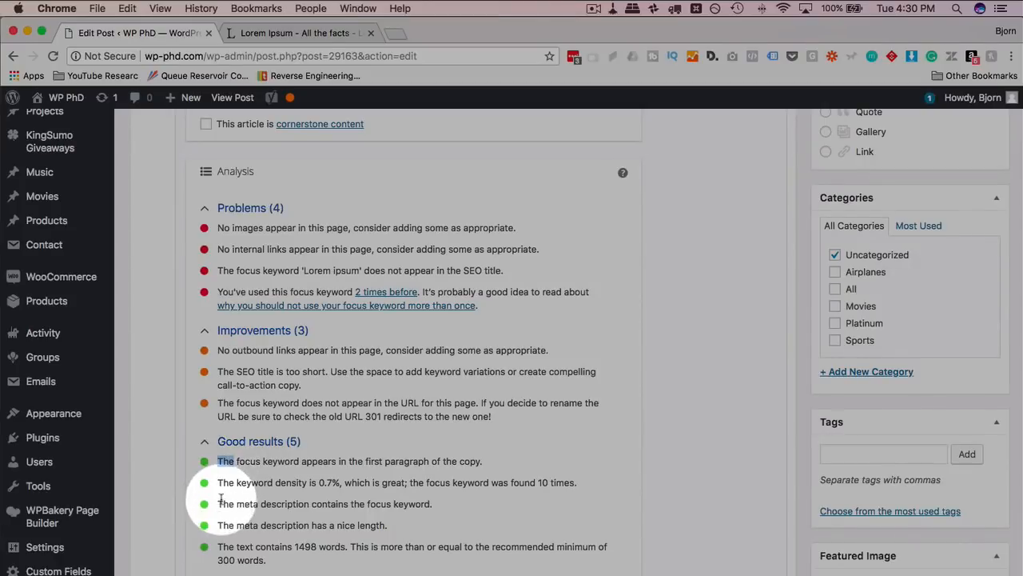
left_click_drag(221, 502, 424, 503)
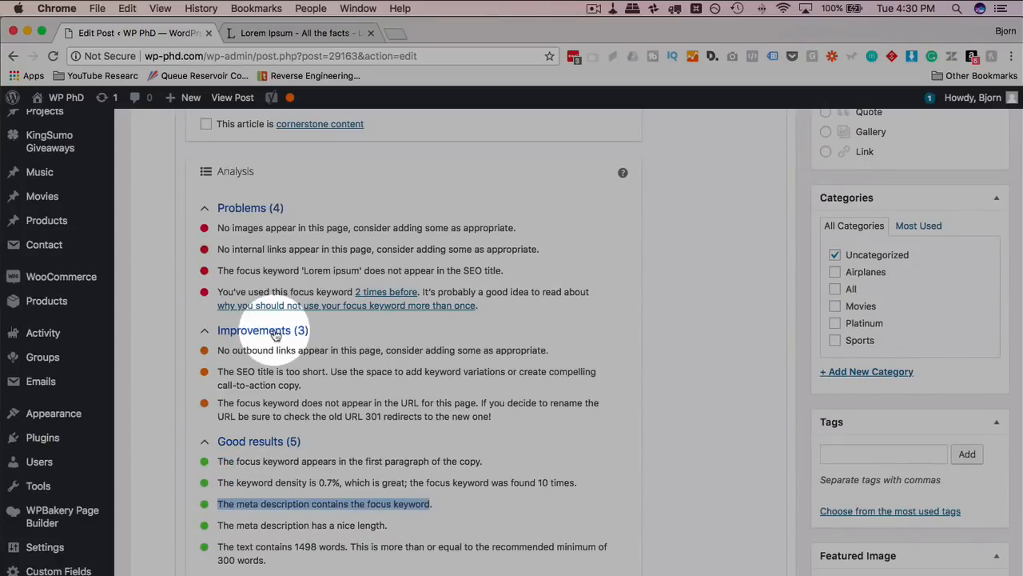
left_click(271, 263)
scroll(273, 263, "up", 1)
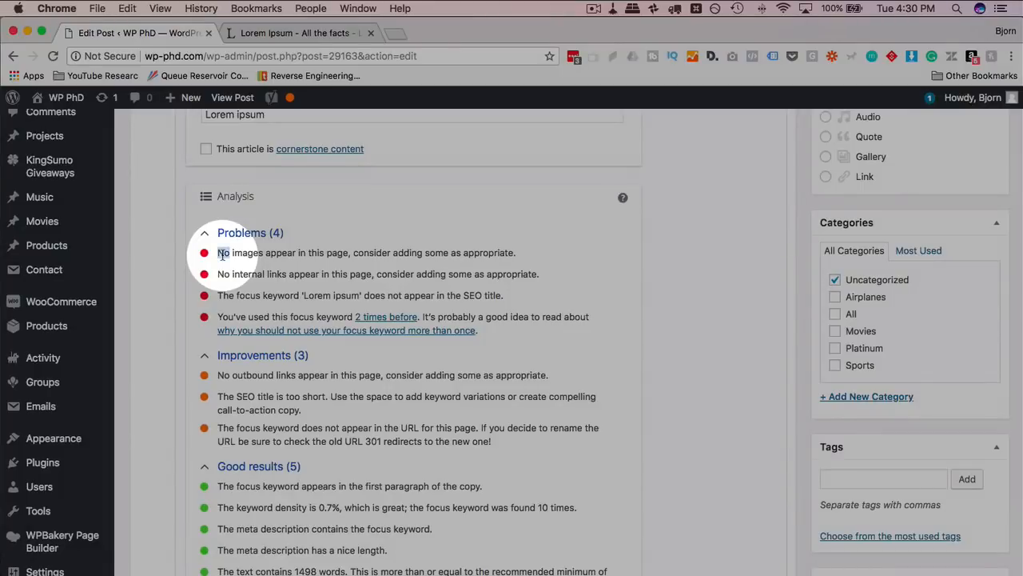
left_click_drag(219, 253, 513, 254)
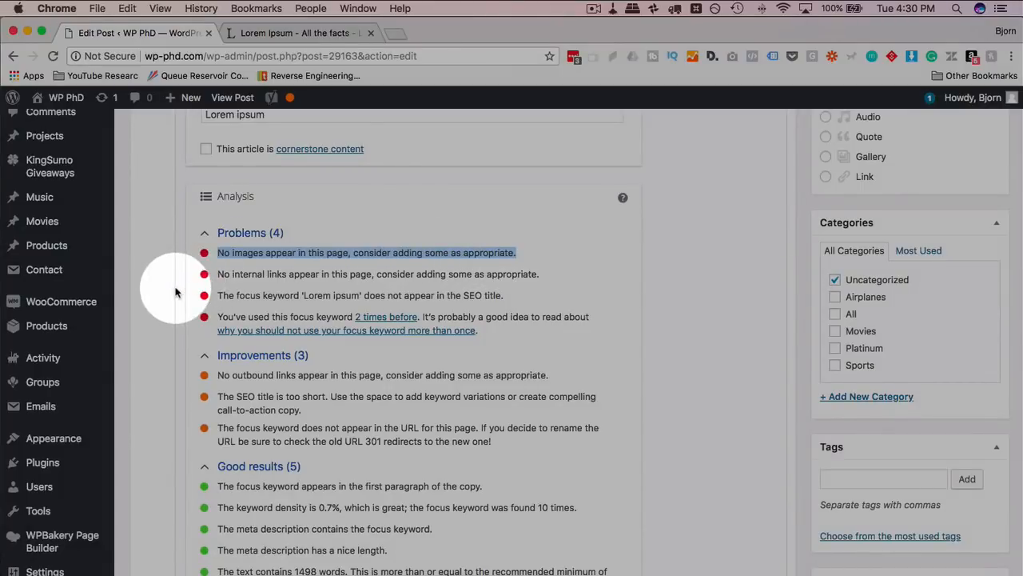
Insert the Home_Navy_OceanWave image from the media library on its own line above the Nullam feugiat paragraph.
scroll(171, 290, "up", 8)
scroll(175, 291, "up", 10)
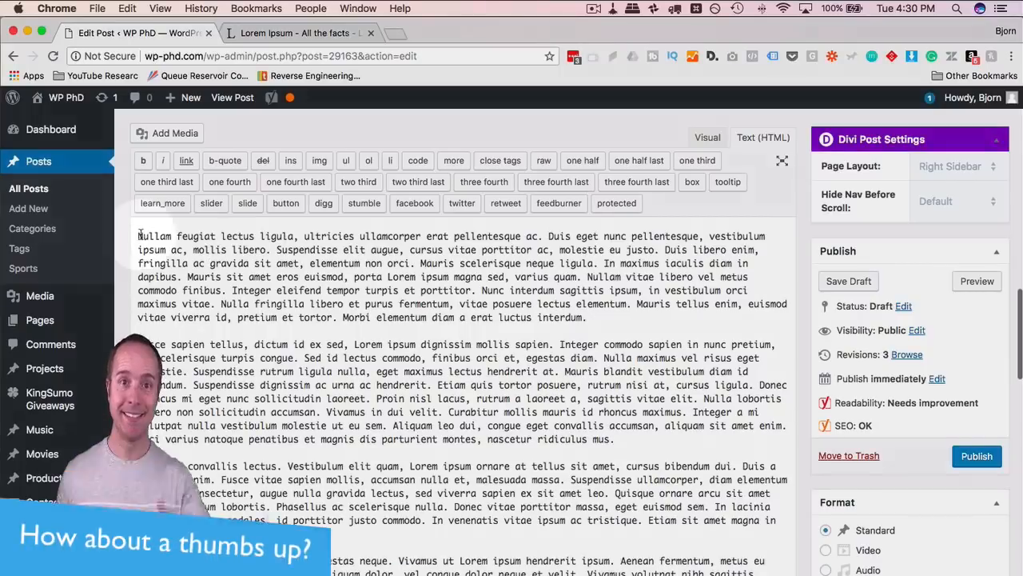
left_click(140, 235)
key("Return")
key("Return")
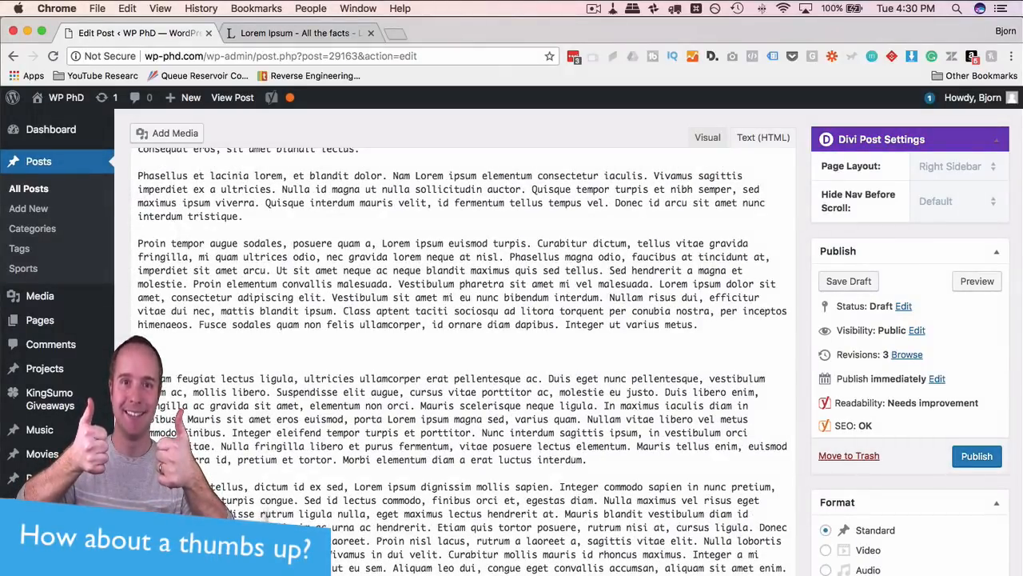
left_click(164, 133)
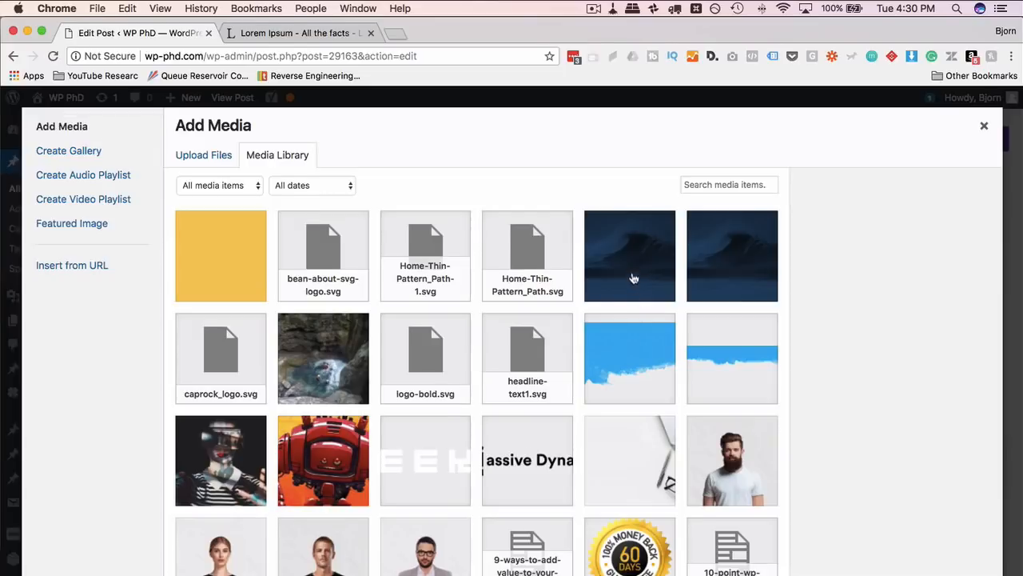
left_click(634, 278)
left_click(962, 535)
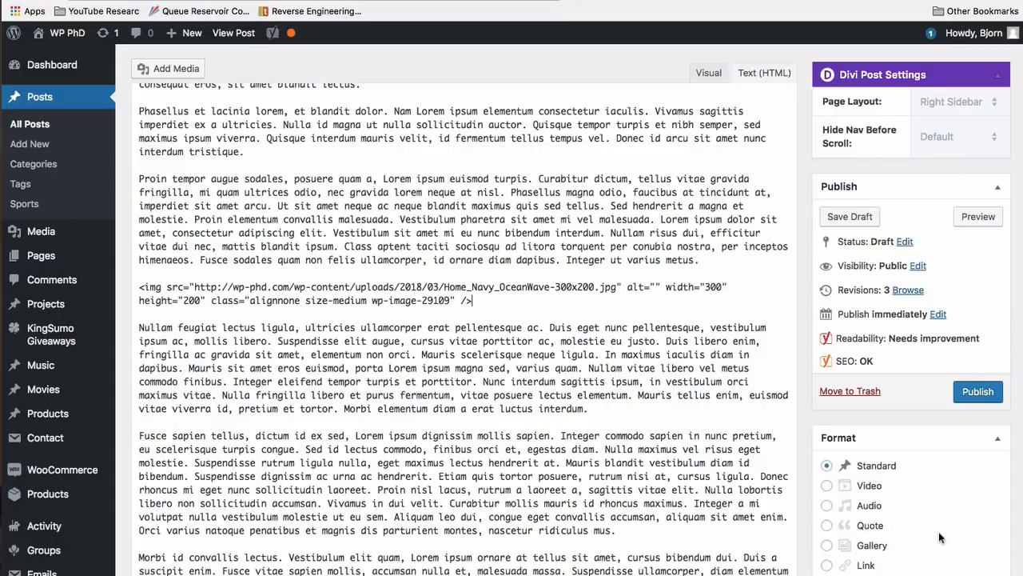
Examine the internal links problem in the SEO analysis and look through the post content from the image to the title.
scroll(814, 465, "down", 15)
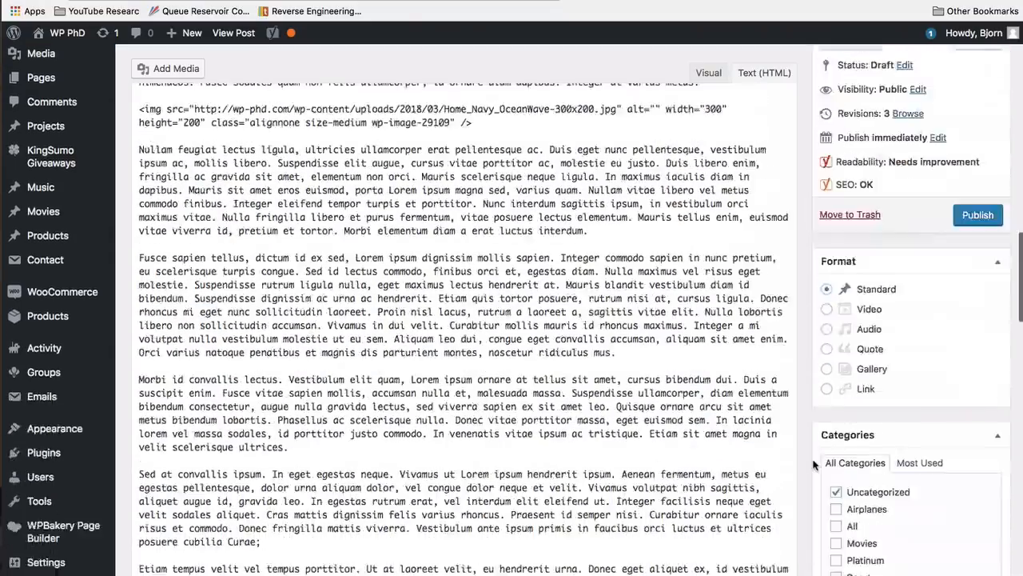
scroll(814, 465, "down", 5)
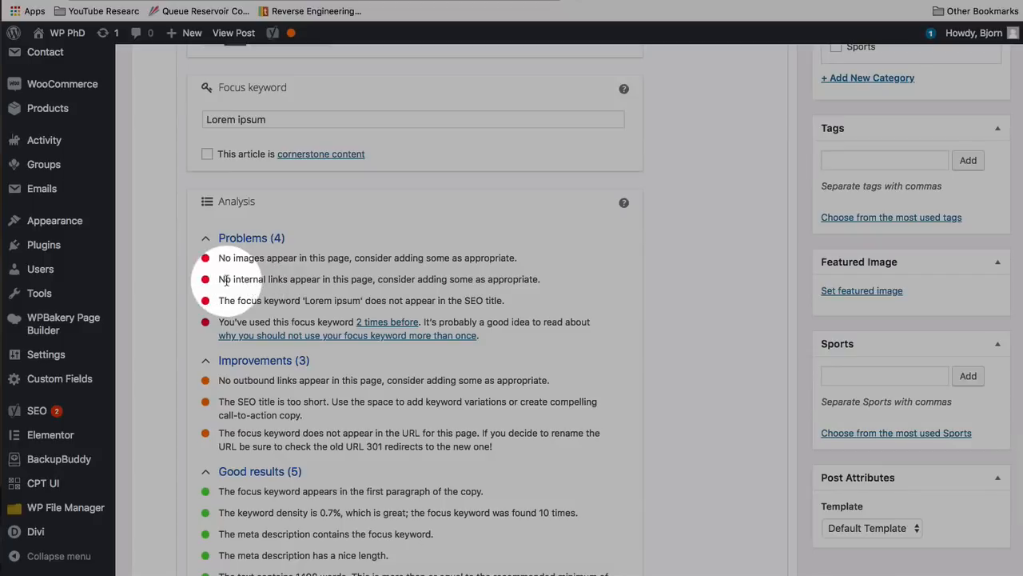
left_click_drag(226, 279, 527, 294)
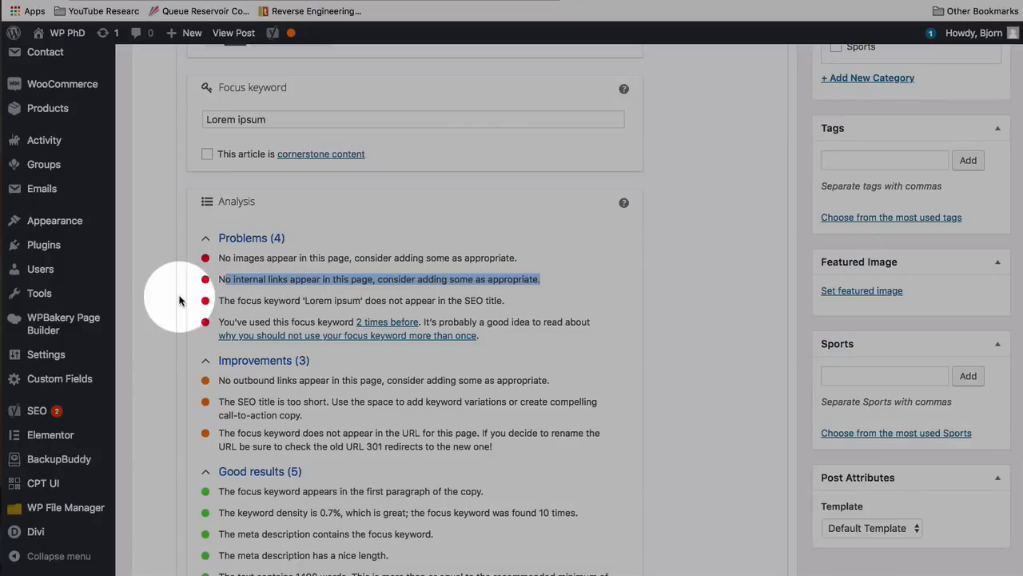
scroll(139, 298, "up", 15)
scroll(139, 298, "up", 10)
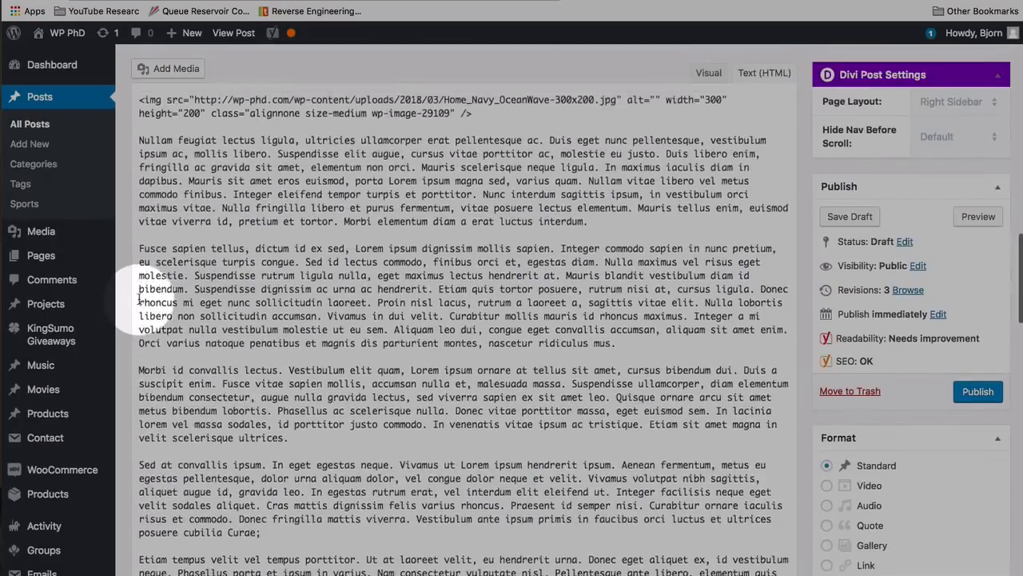
scroll(122, 263, "up", 15)
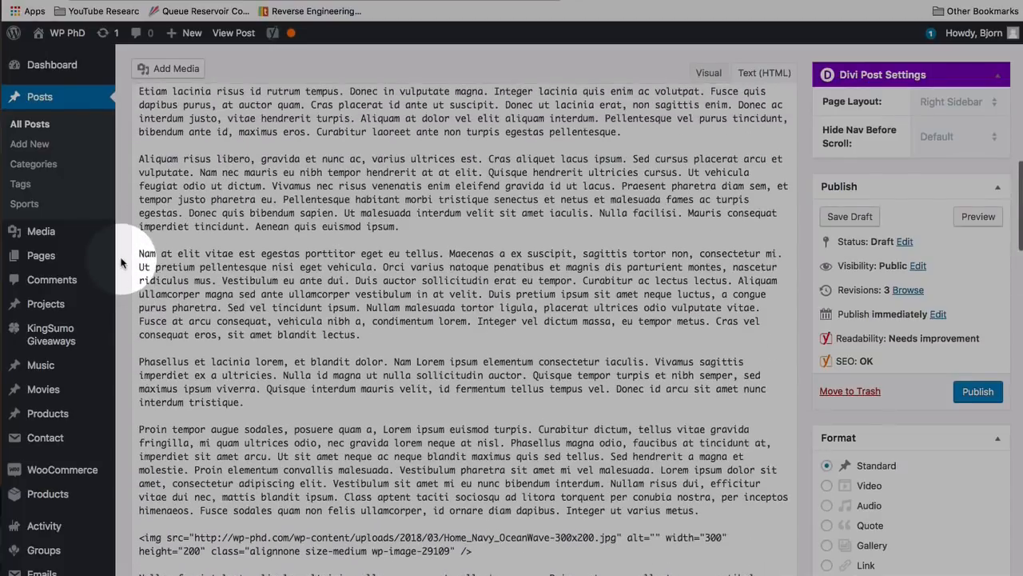
scroll(121, 262, "up", 5)
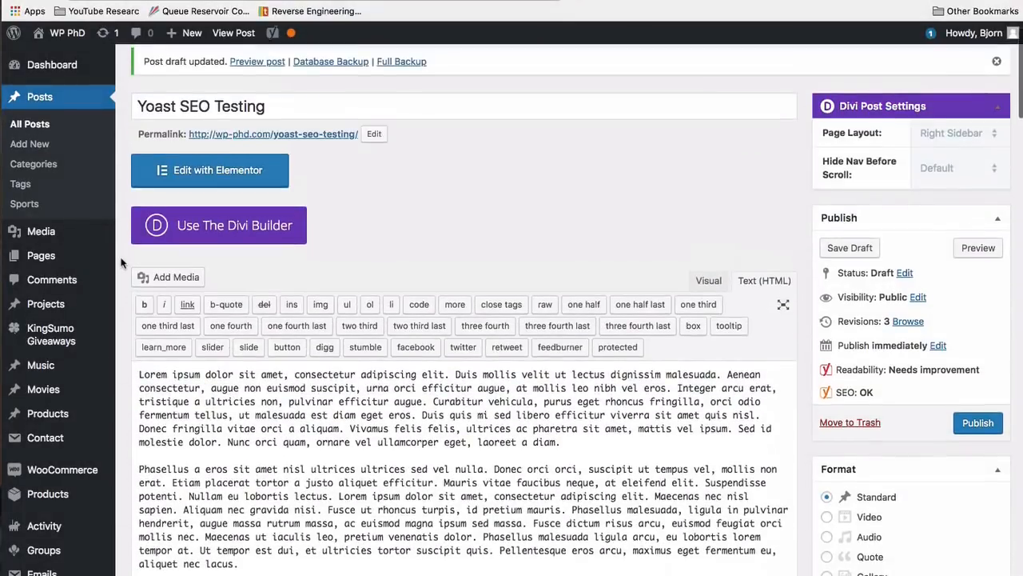
scroll(490, 456, "down", 2)
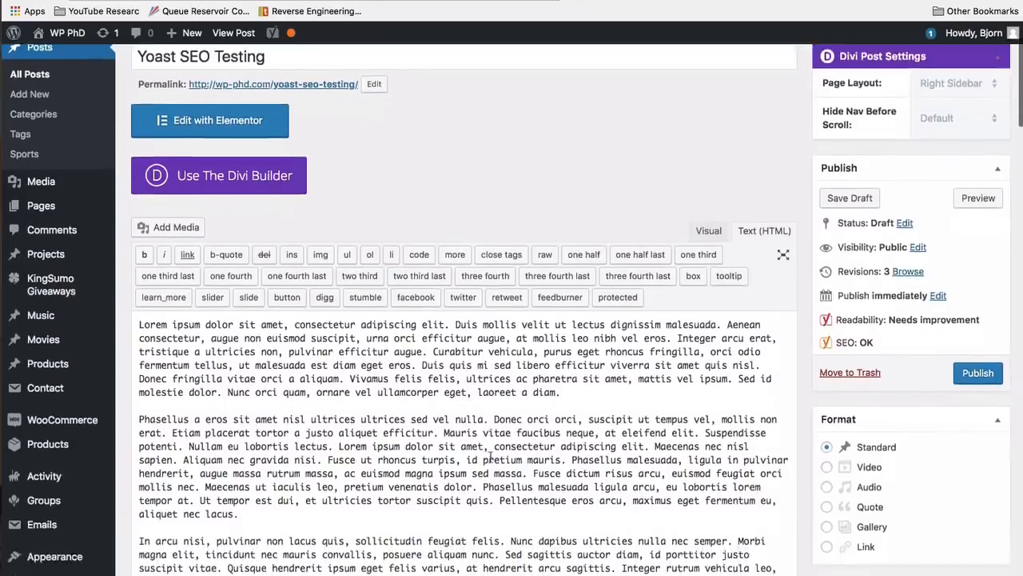
Link the phrase "Mauris vitae faucibus neque" in the second paragraph to the existing RSS Feed Auto Email Test post, searching existing content for "test".
double_click(460, 405)
left_click_drag(459, 405, 598, 407)
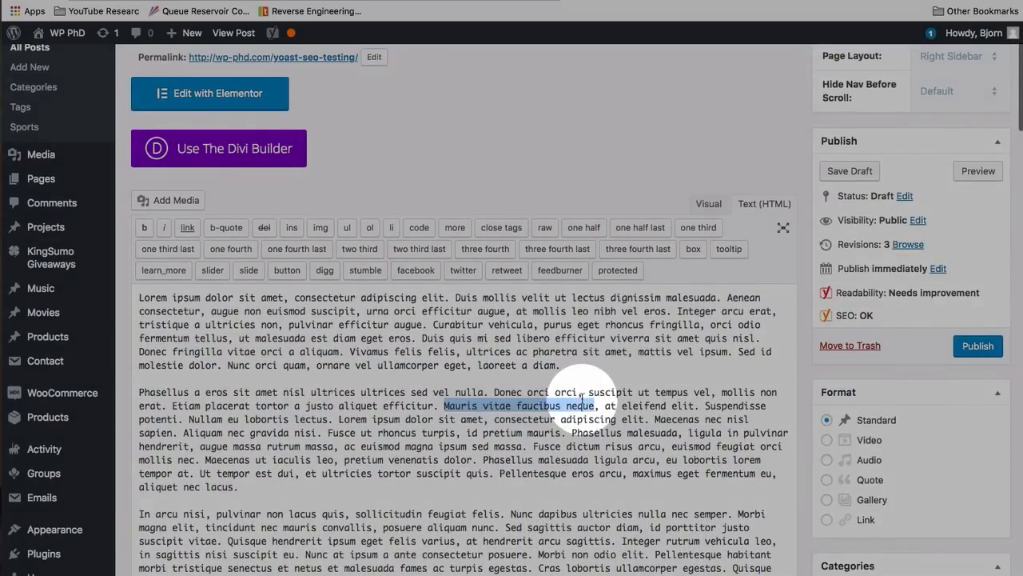
left_click(187, 227)
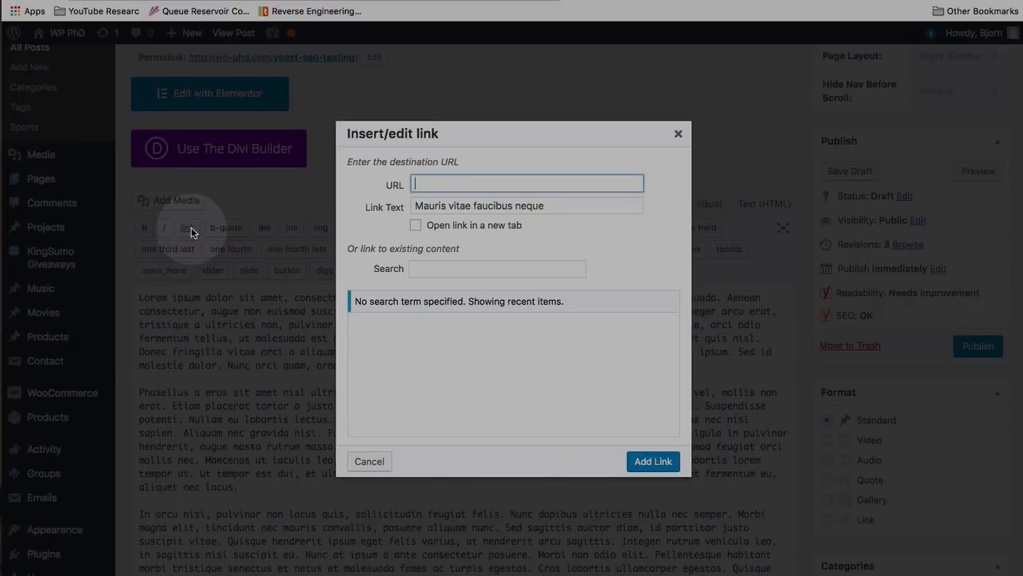
left_click(482, 270)
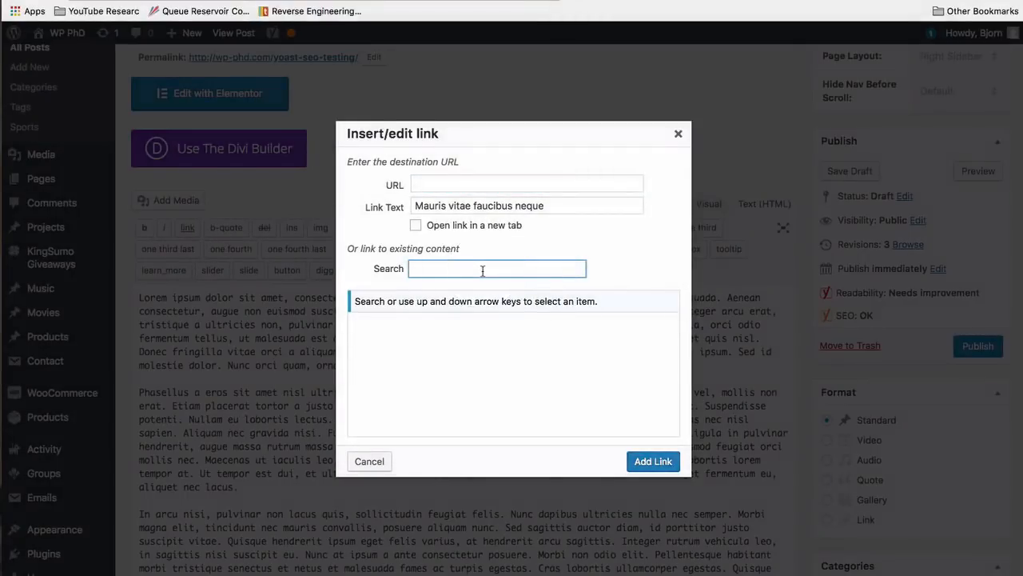
type("test")
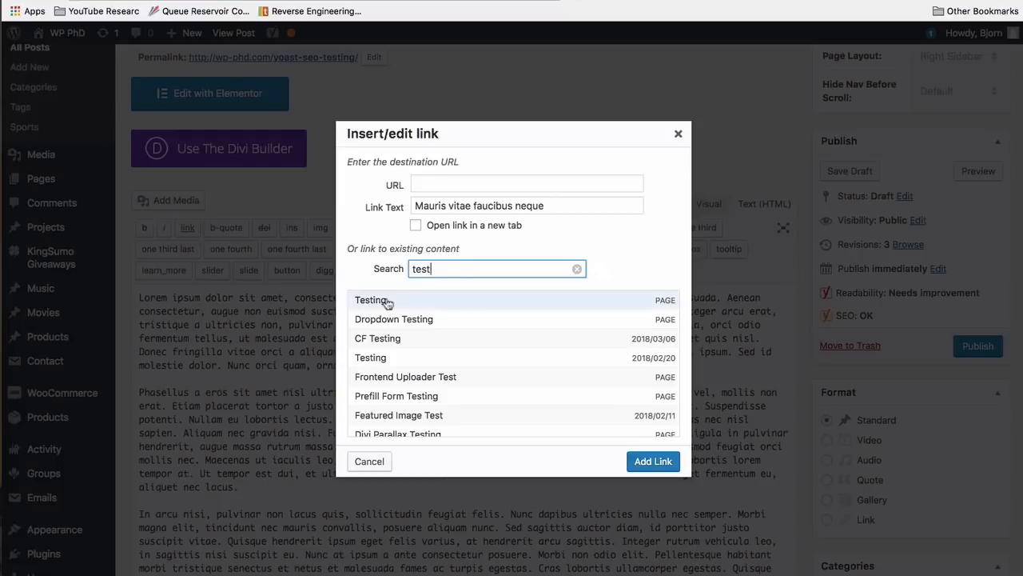
left_click(387, 301)
scroll(464, 373, "down", 5)
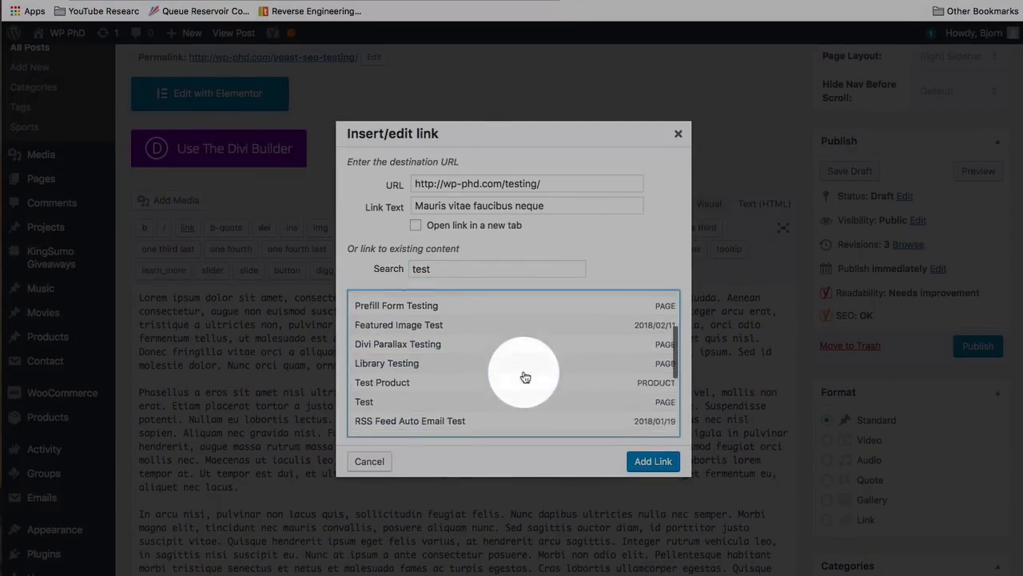
scroll(525, 376, "down", 1)
scroll(459, 377, "up", 5)
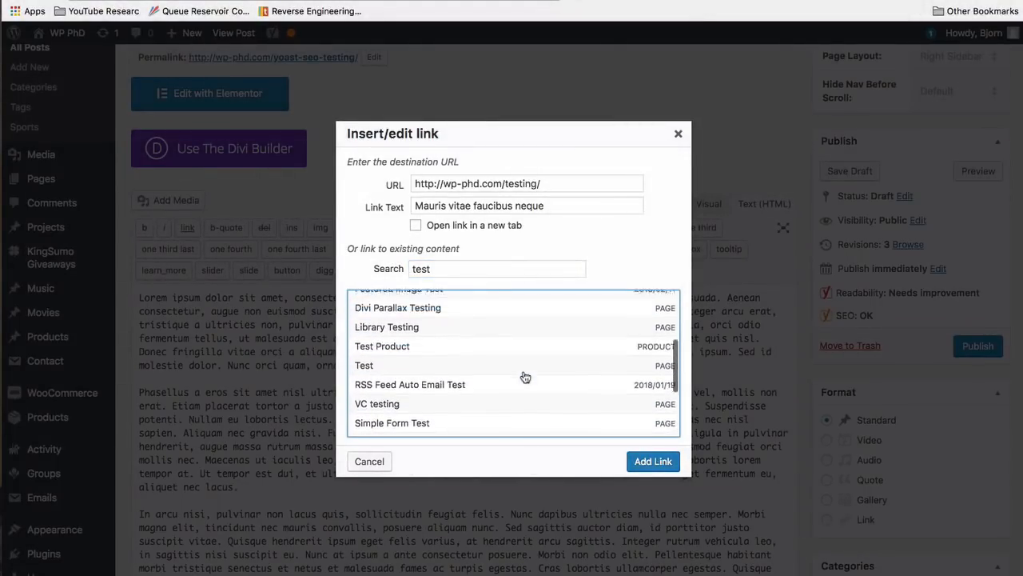
left_click(489, 394)
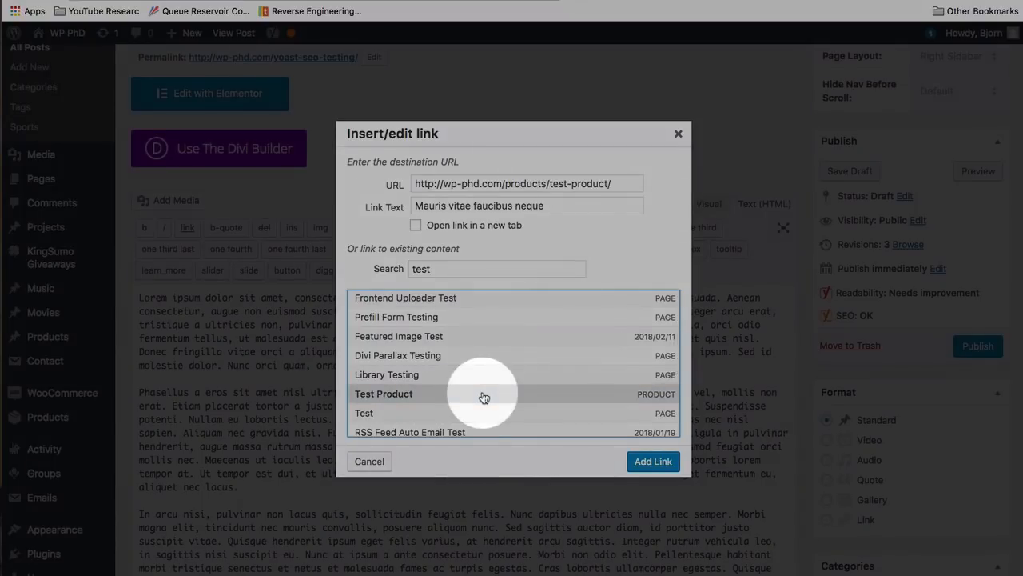
left_click(482, 431)
scroll(507, 387, "down", 2)
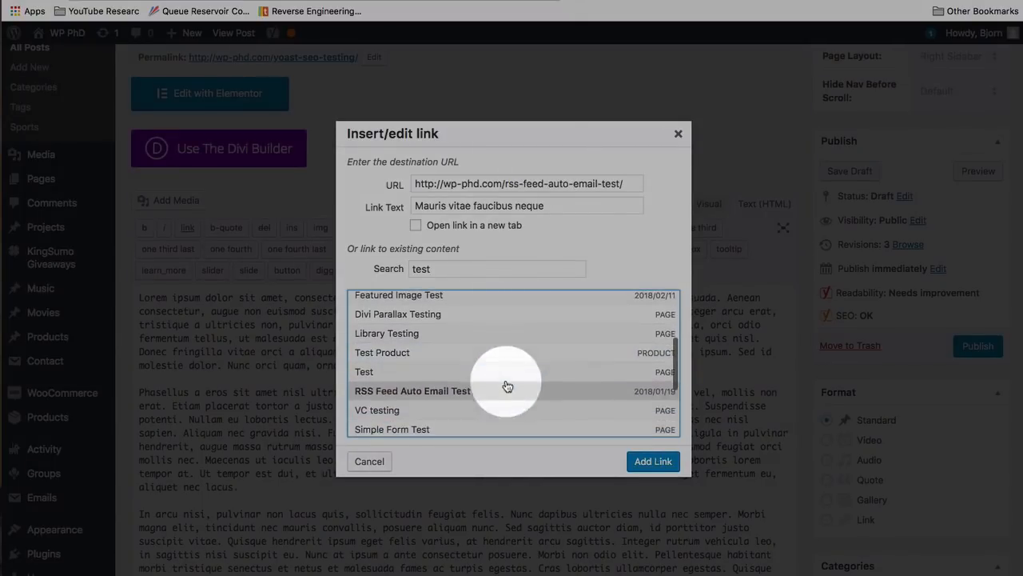
left_click(651, 461)
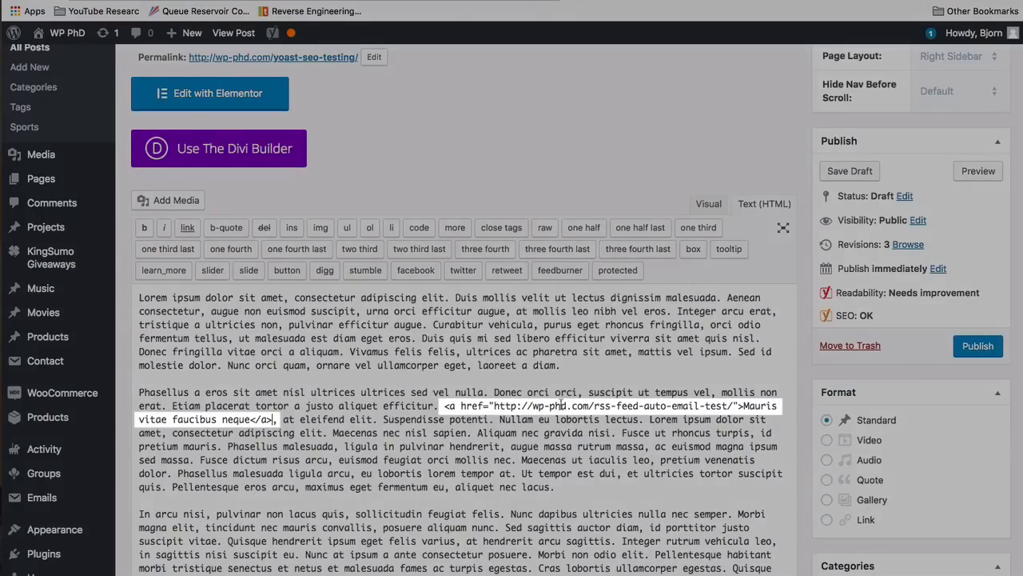
Examine the outbound links improvement in the post's SEO analysis.
scroll(562, 406, "down", 1)
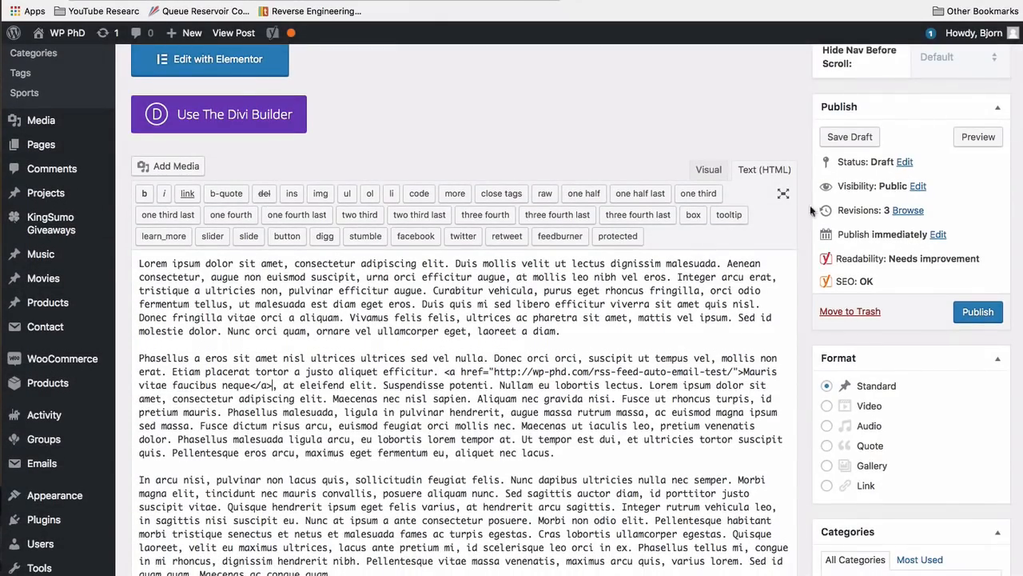
scroll(816, 320, "down", 10)
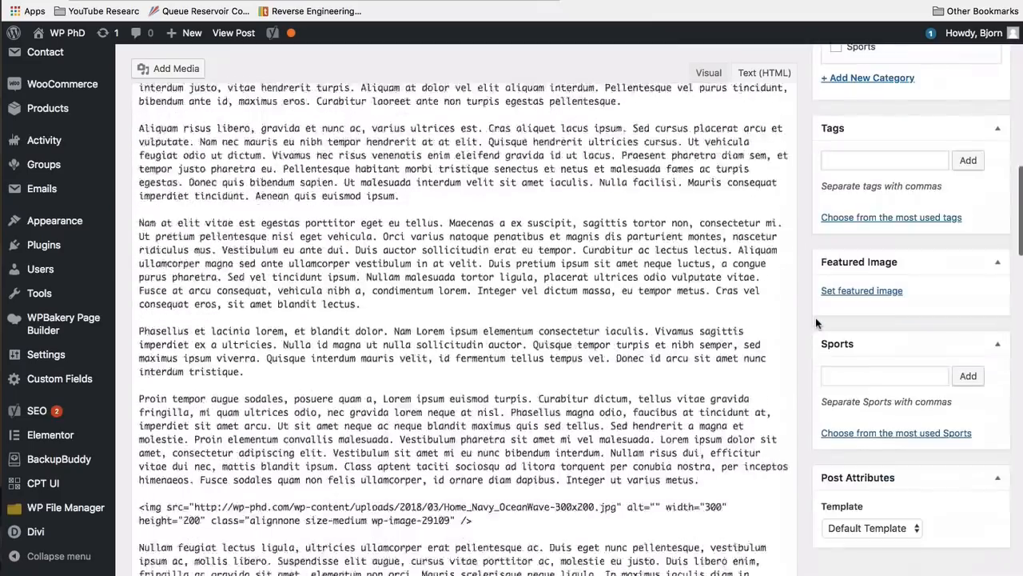
scroll(815, 317, "down", 15)
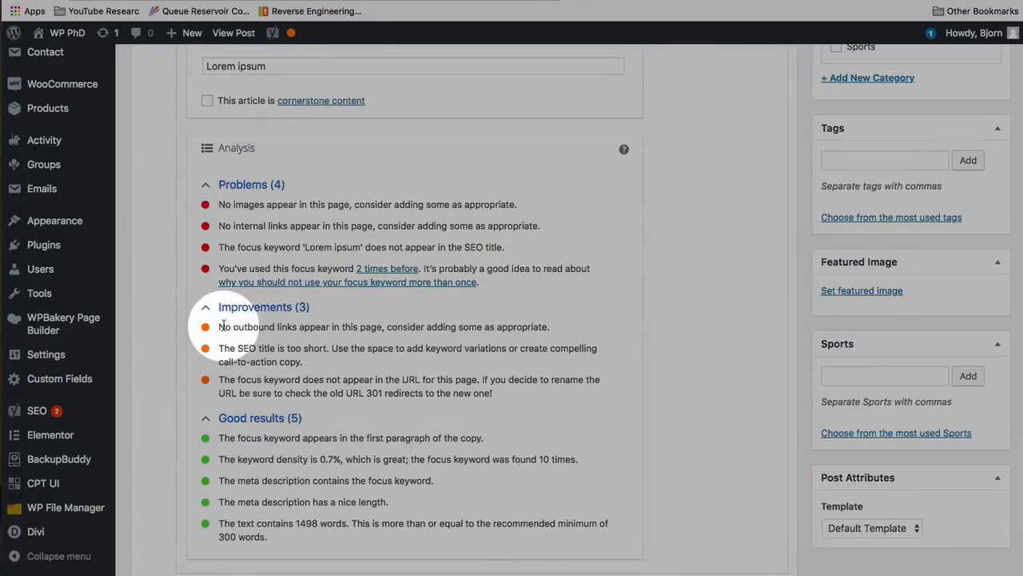
left_click_drag(227, 326, 550, 327)
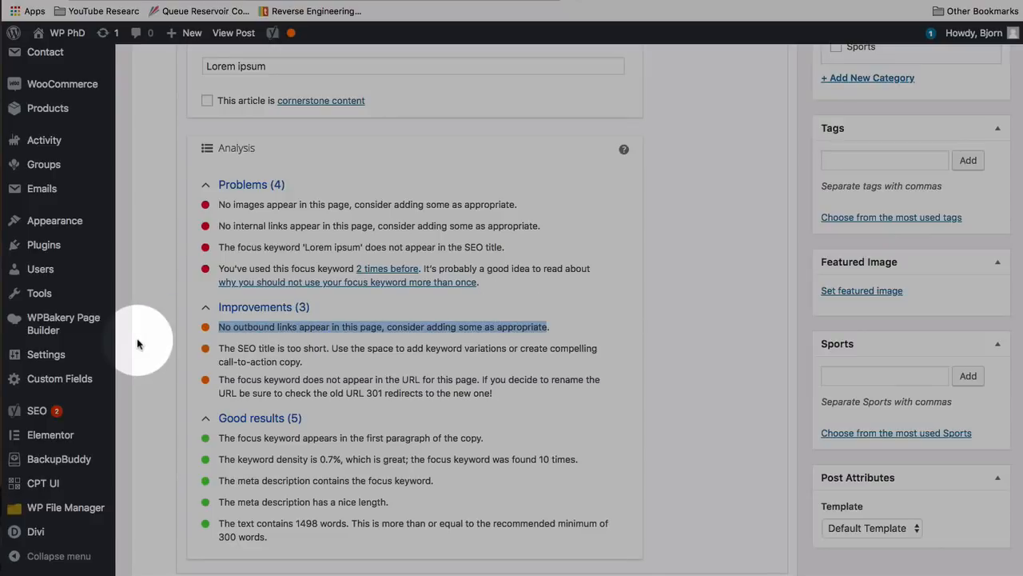
scroll(138, 344, "up", 8)
scroll(138, 344, "up", 10)
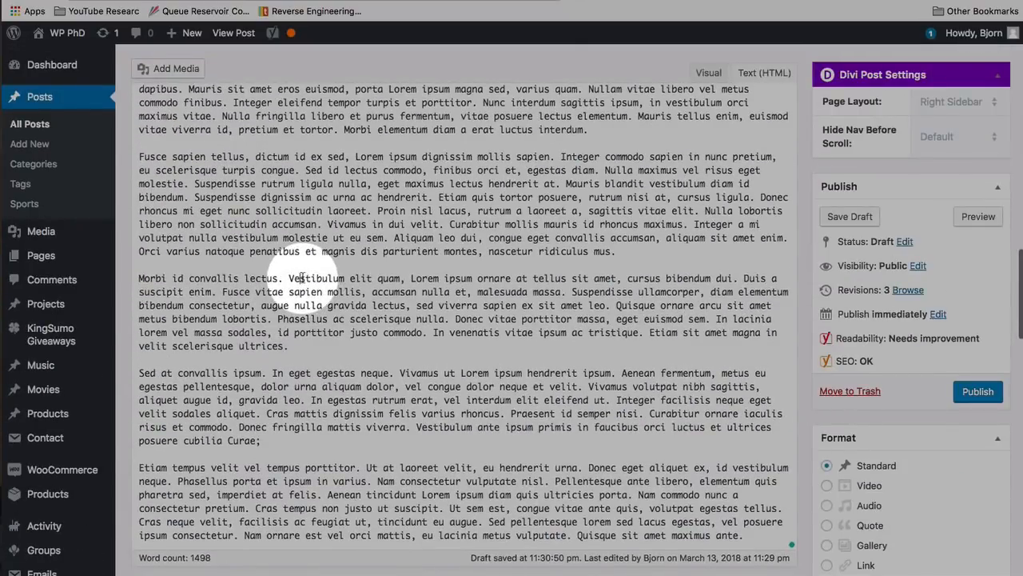
left_click_drag(288, 278, 366, 277)
scroll(120, 254, "up", 10)
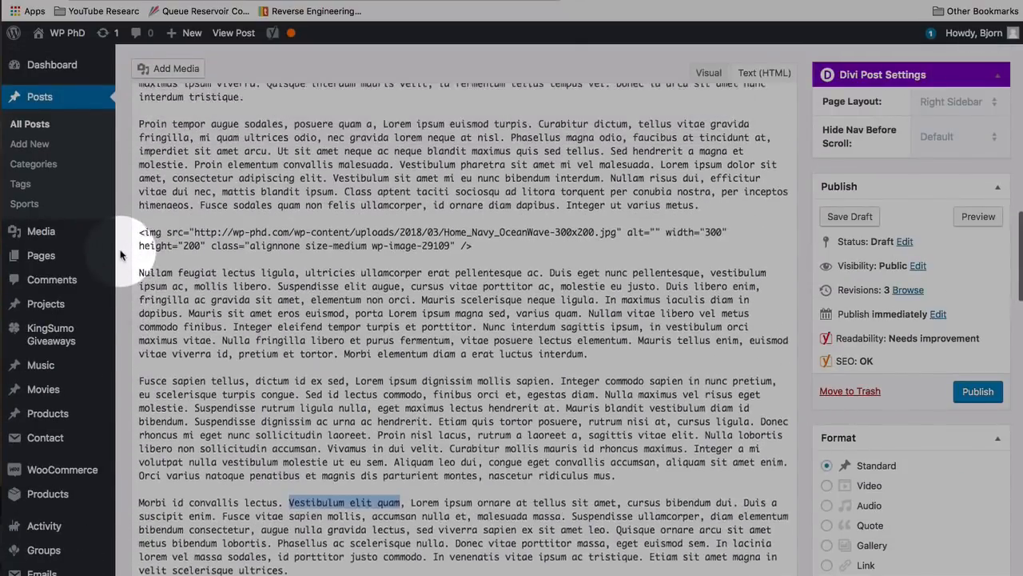
scroll(120, 254, "up", 15)
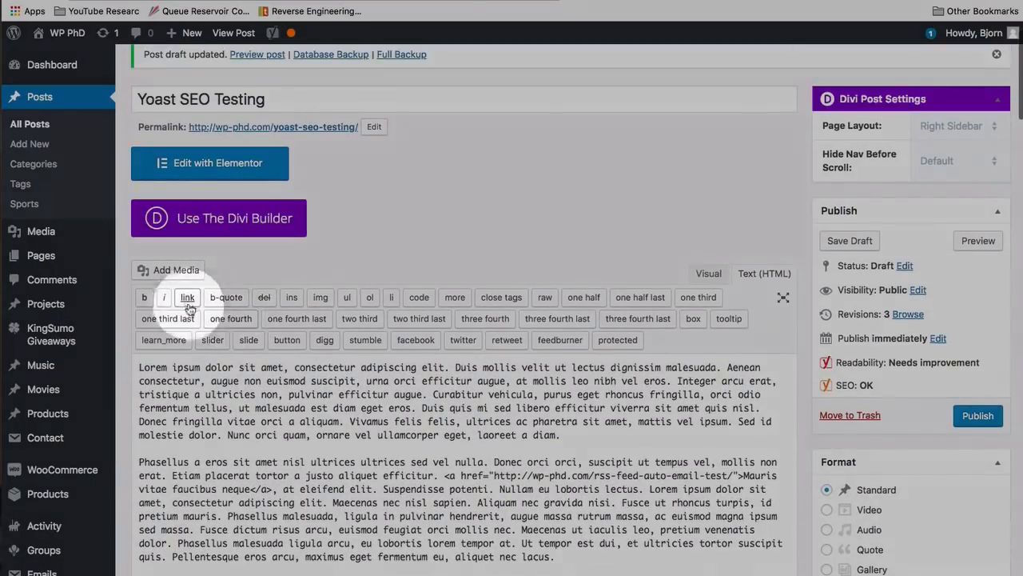
left_click(187, 297)
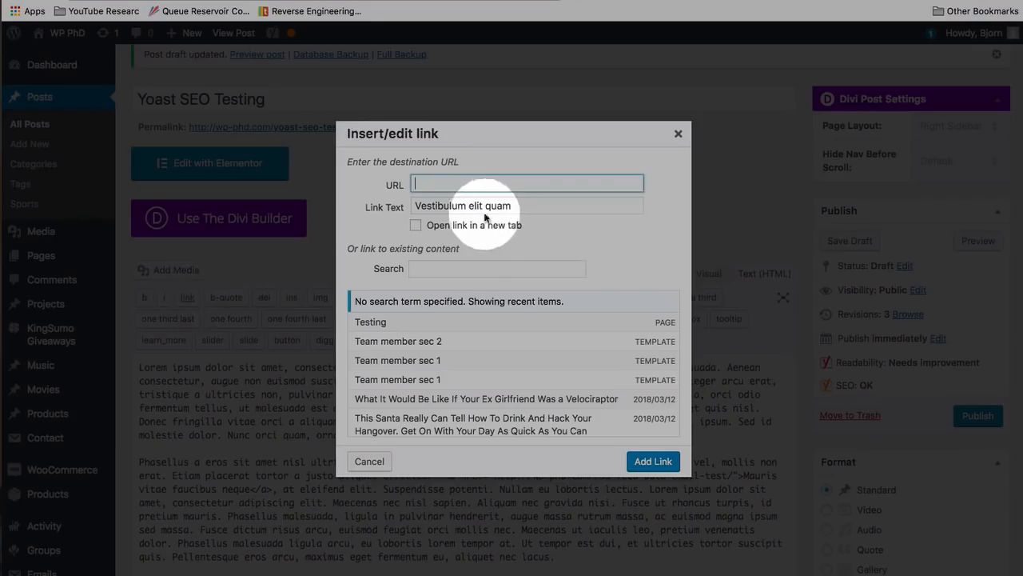
type("https://google.com")
left_click(654, 462)
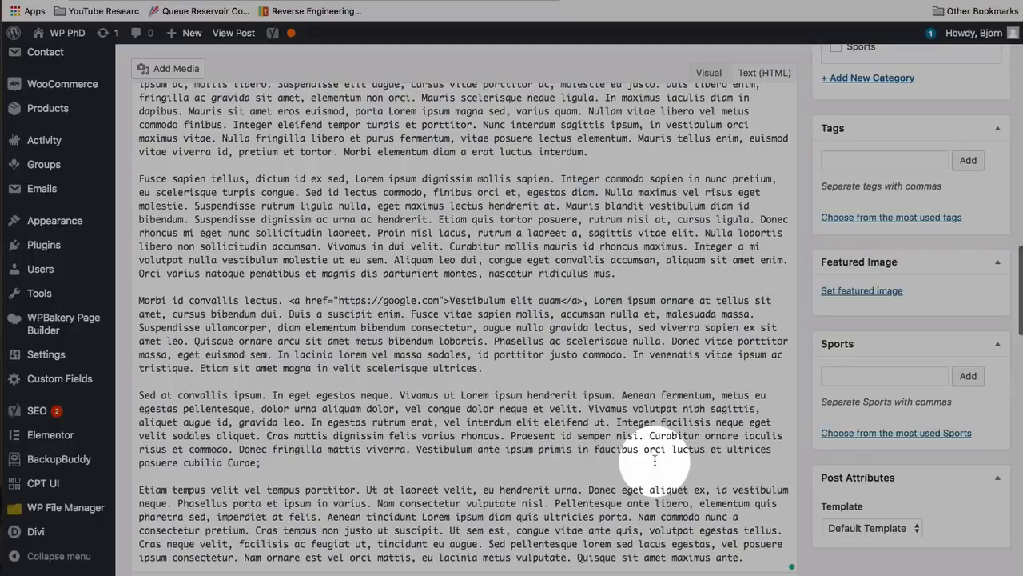
scroll(862, 184, "up", 10)
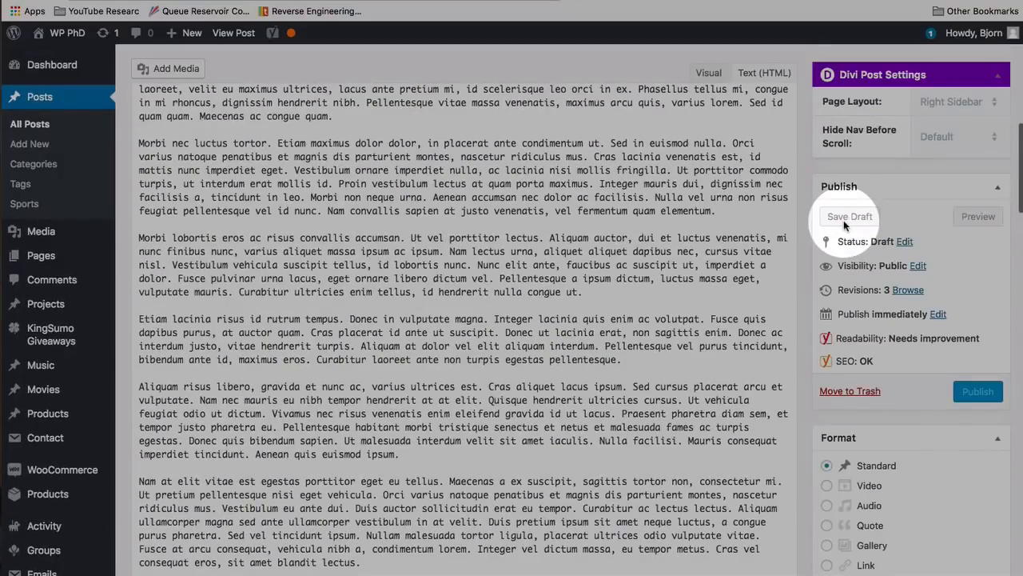
left_click(843, 218)
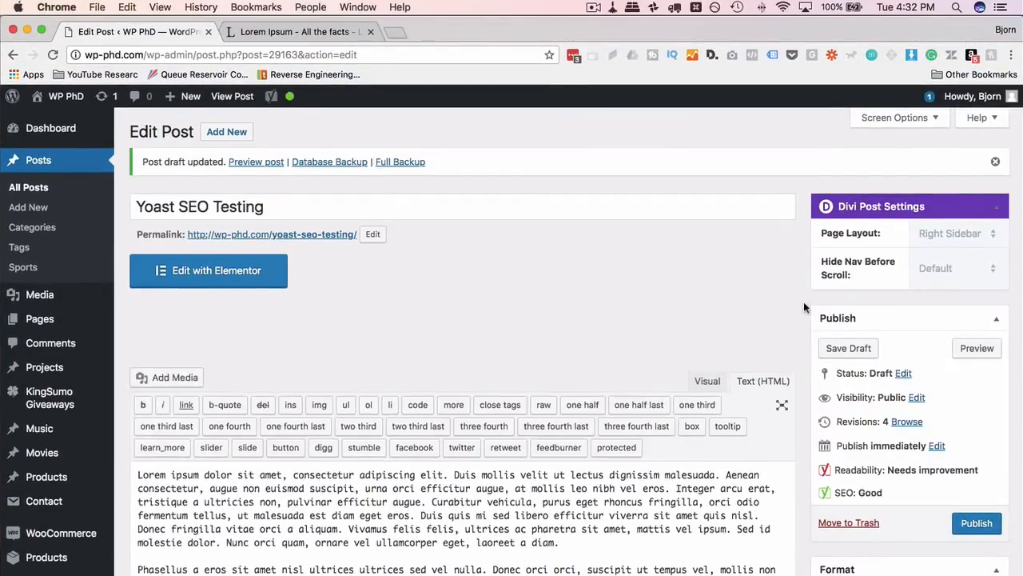
Examine the refreshed SEO analysis for the outbound links, the internal links and the image alt attributes.
scroll(804, 307, "down", 10)
scroll(804, 302, "down", 10)
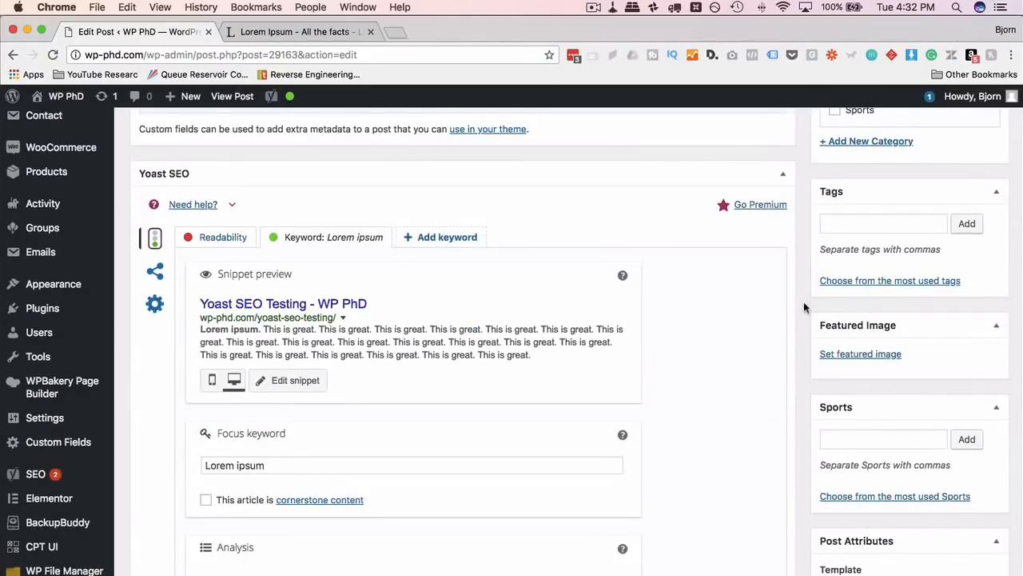
scroll(804, 301, "down", 5)
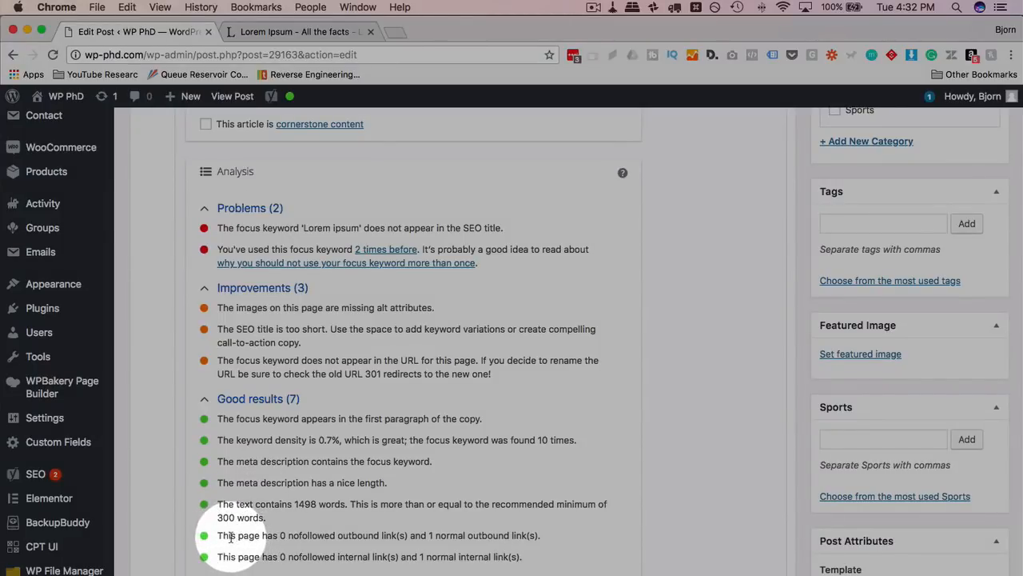
left_click_drag(217, 536, 560, 542)
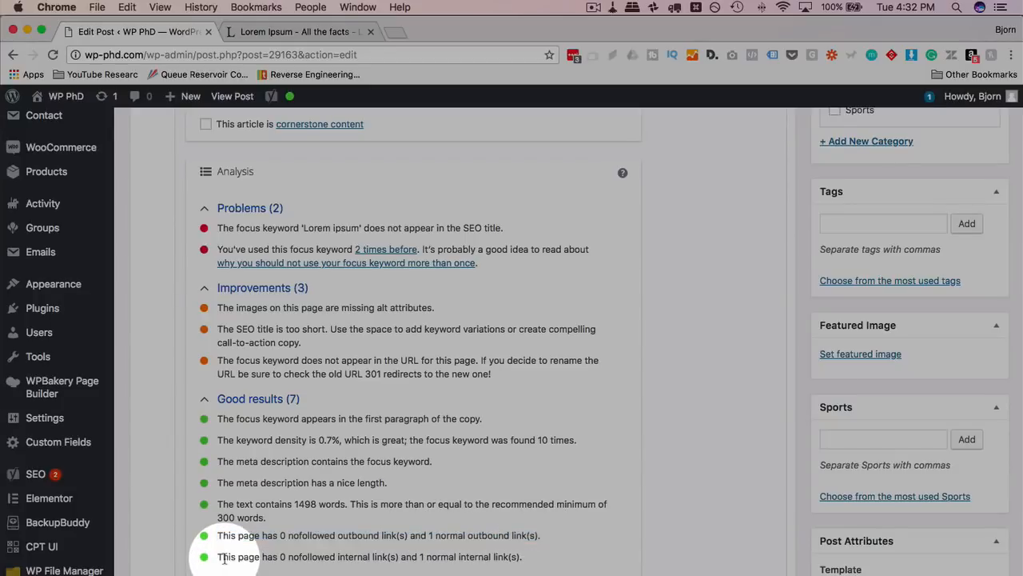
double_click(227, 557)
left_click_drag(225, 558, 533, 566)
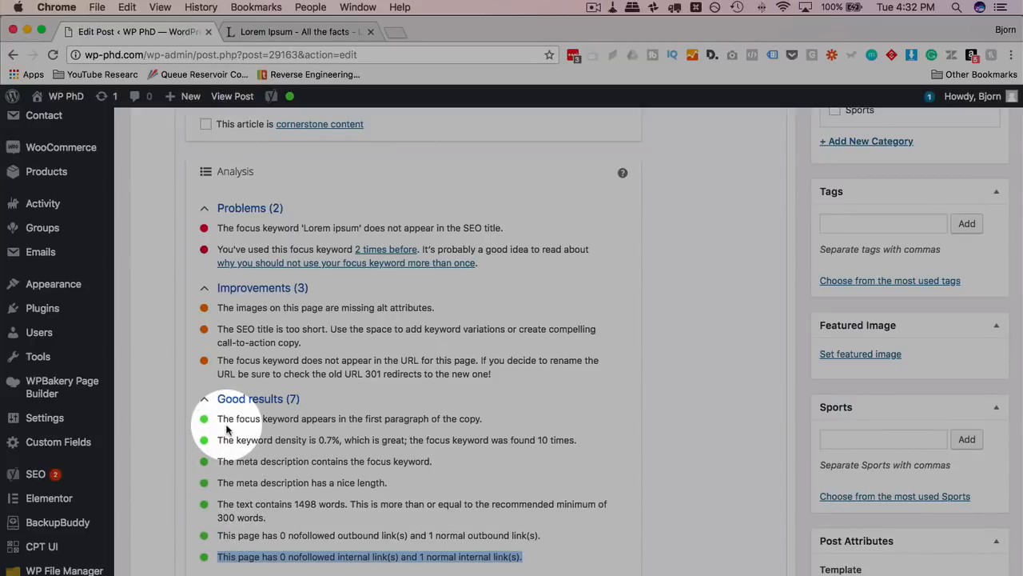
left_click_drag(217, 308, 435, 309)
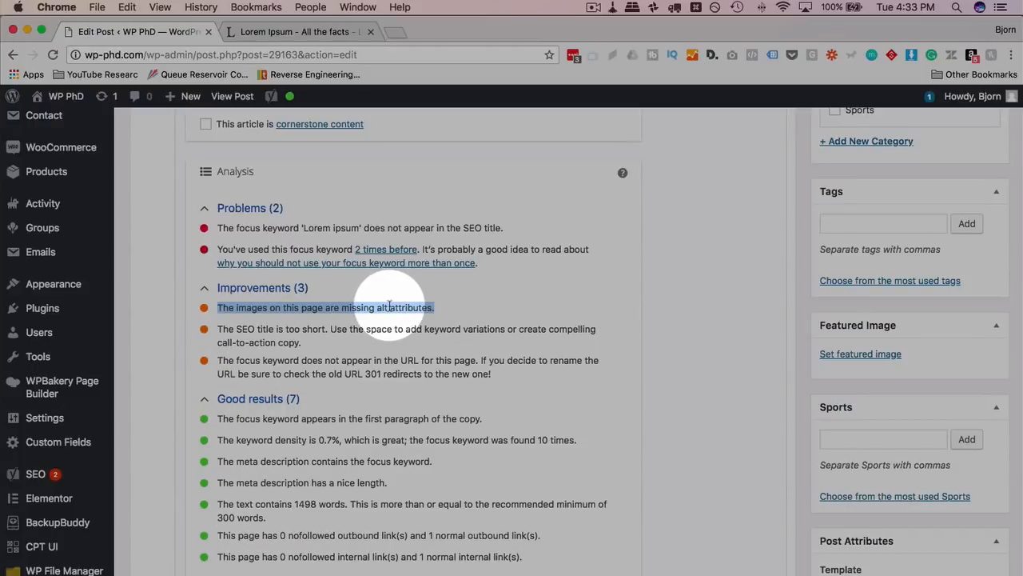
Append the attribute alt="Ocean Image" to the end of the Home_Navy_OceanWave image tag in the post's HTML.
left_click(150, 322)
scroll(151, 322, "up", 10)
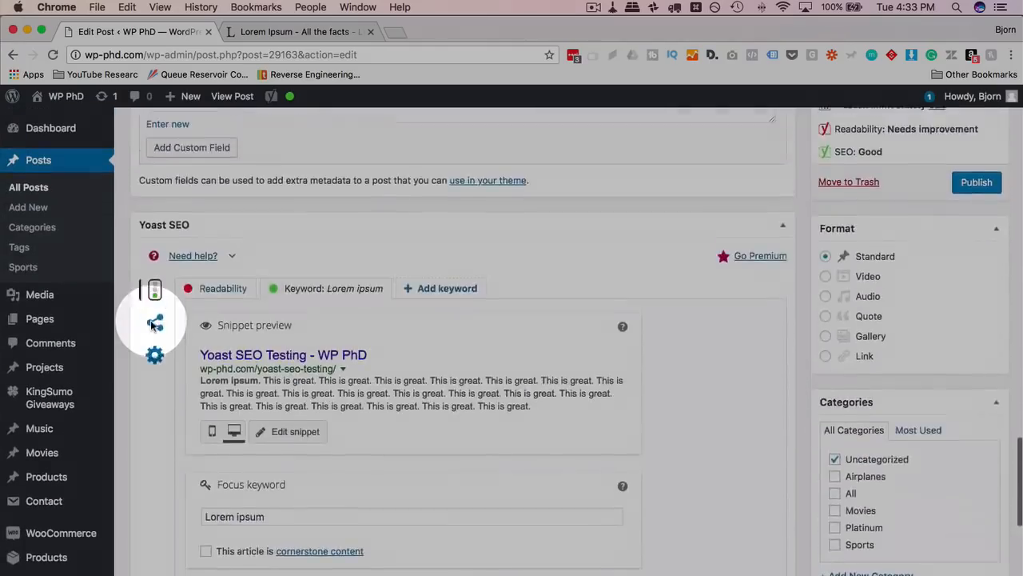
scroll(151, 322, "up", 15)
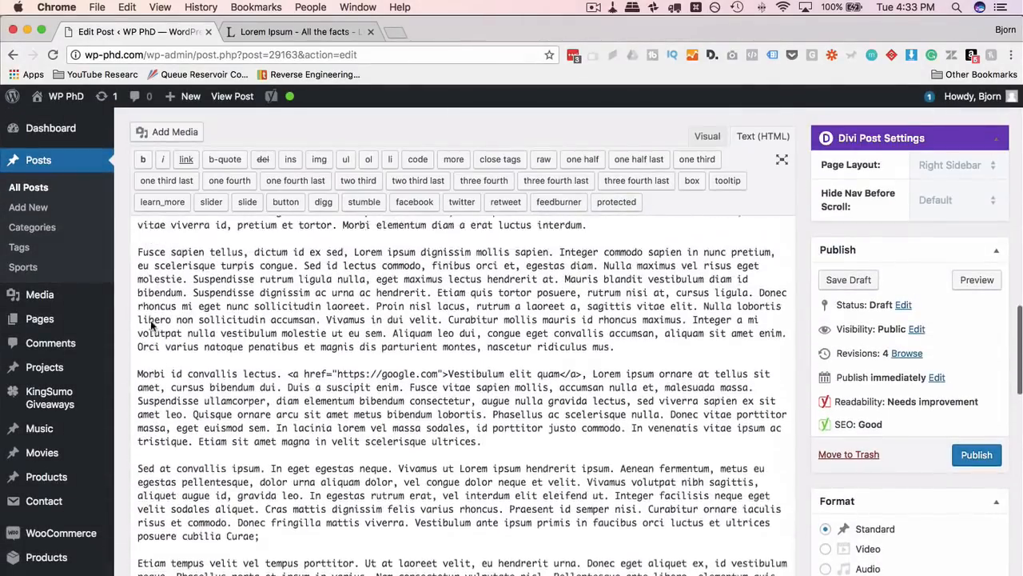
scroll(150, 322, "up", 6)
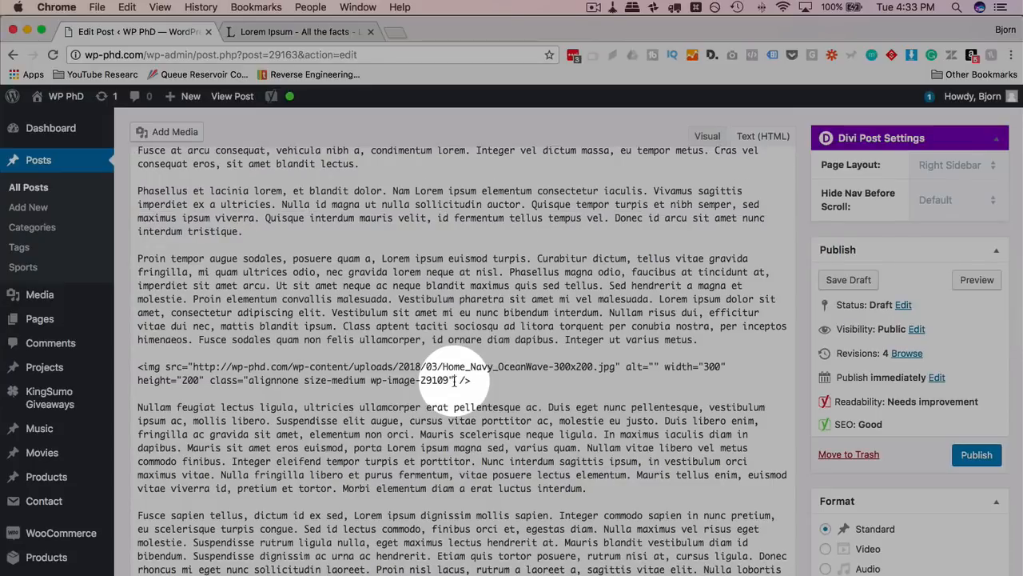
left_click(454, 381)
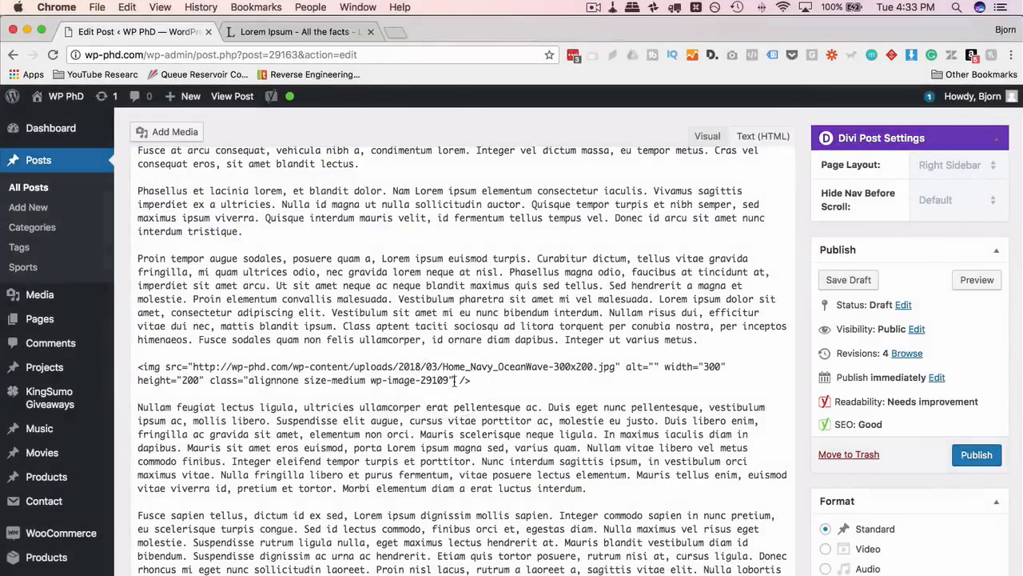
type("alt=\"\"")
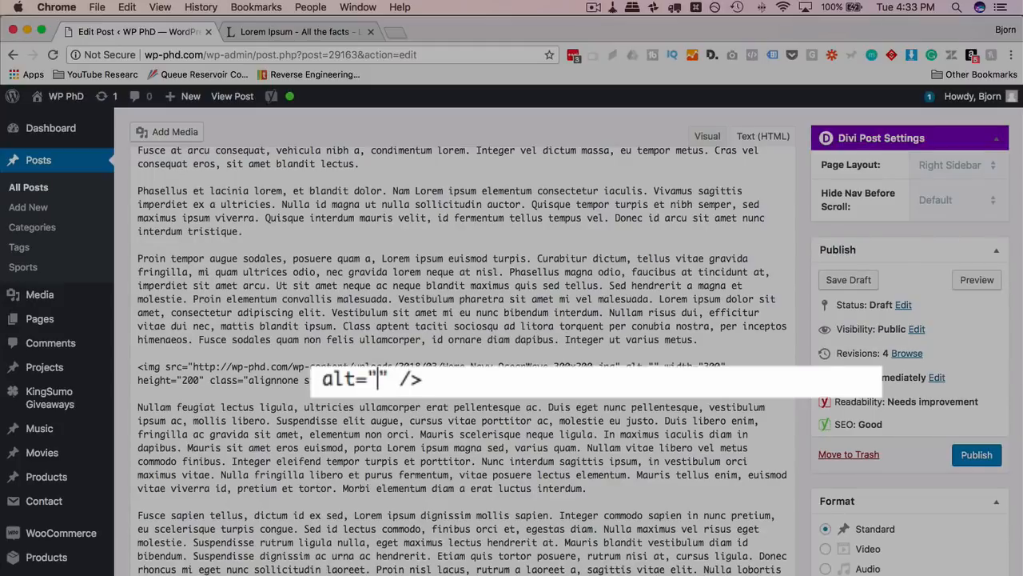
type("Ocean Image")
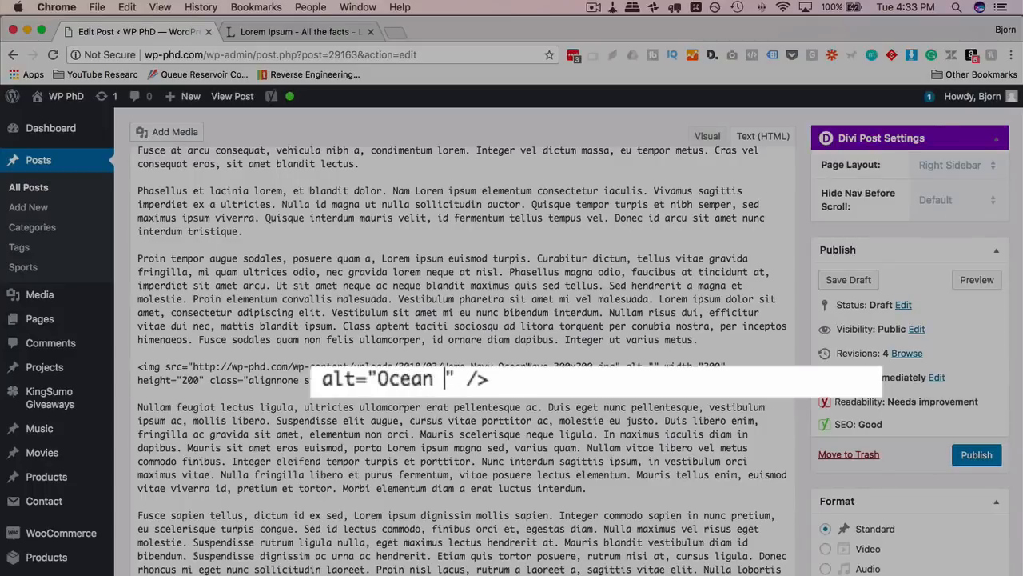
Add the attribute title="Picture of waves in the ocean" after the alt text in the Home_Navy_OceanWave image tag and save the draft.
scroll(805, 253, "down", 1)
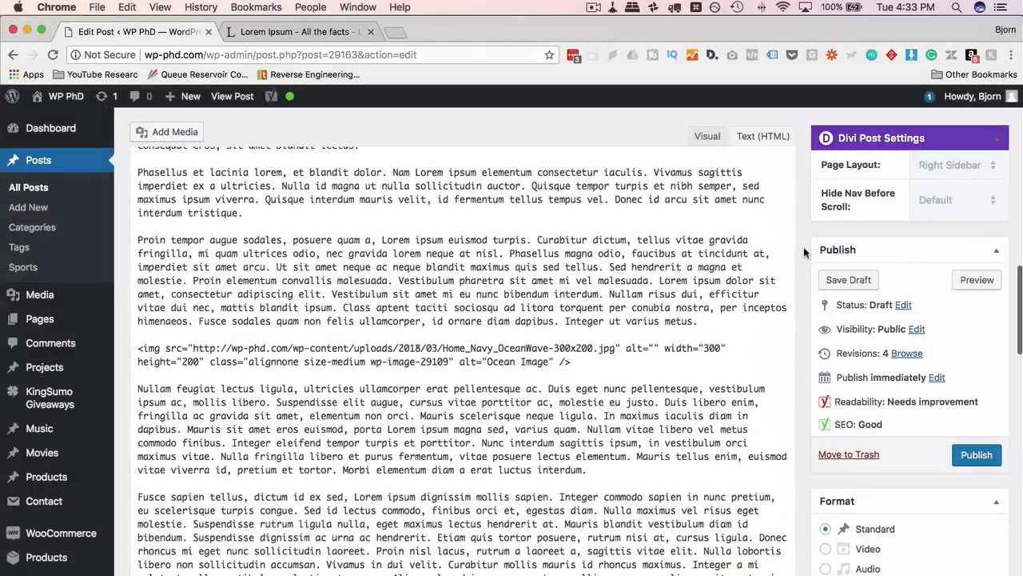
left_click(555, 363)
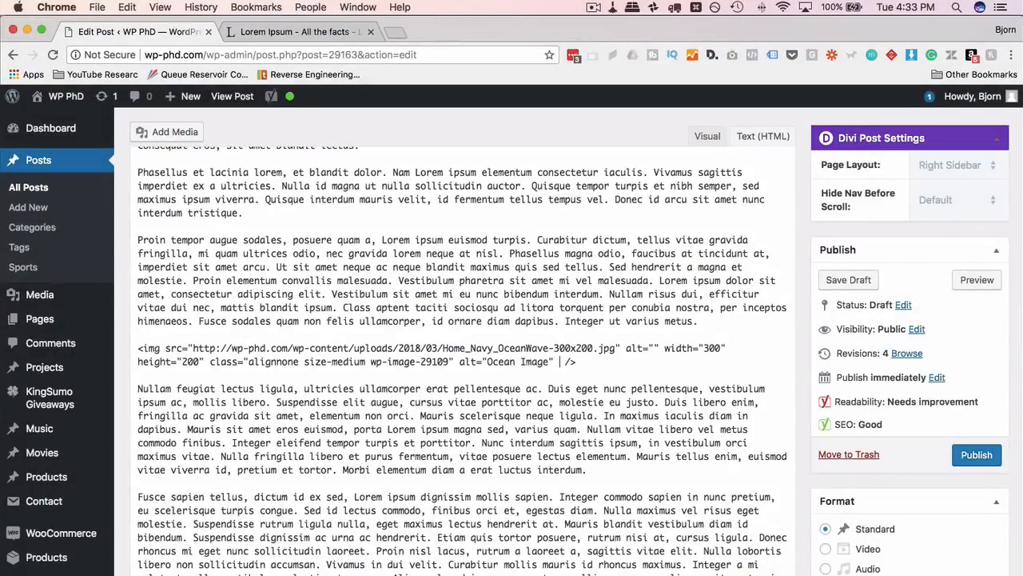
type("title=")
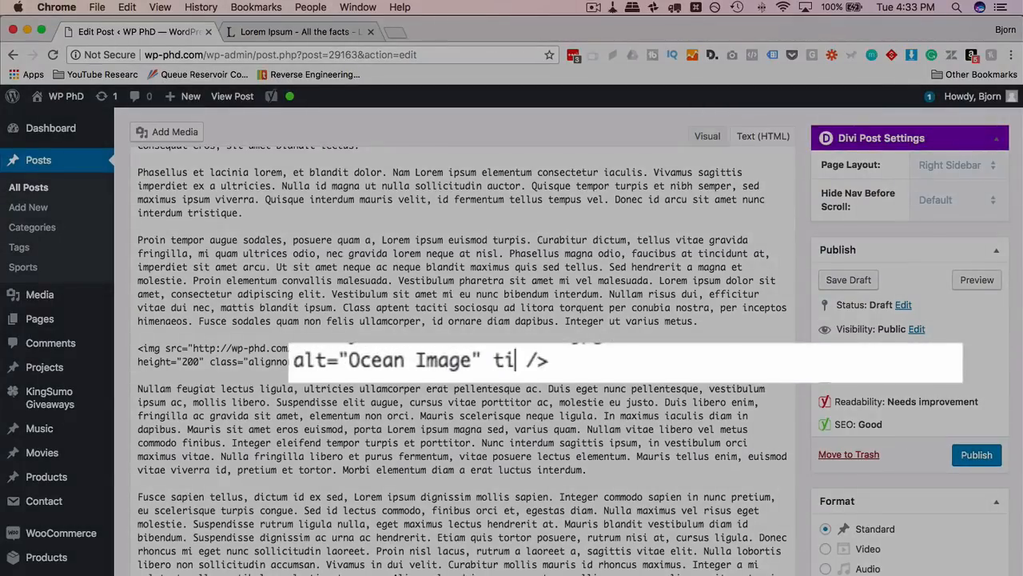
type("\"\"")
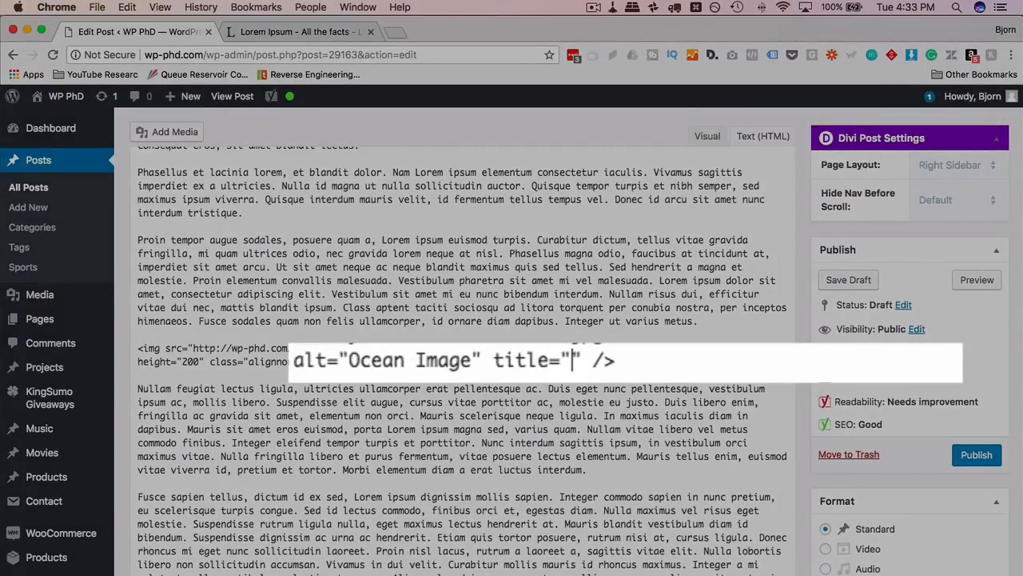
type("PIcu")
key("BackSpace")
key("BackSpace")
key("BackSpace")
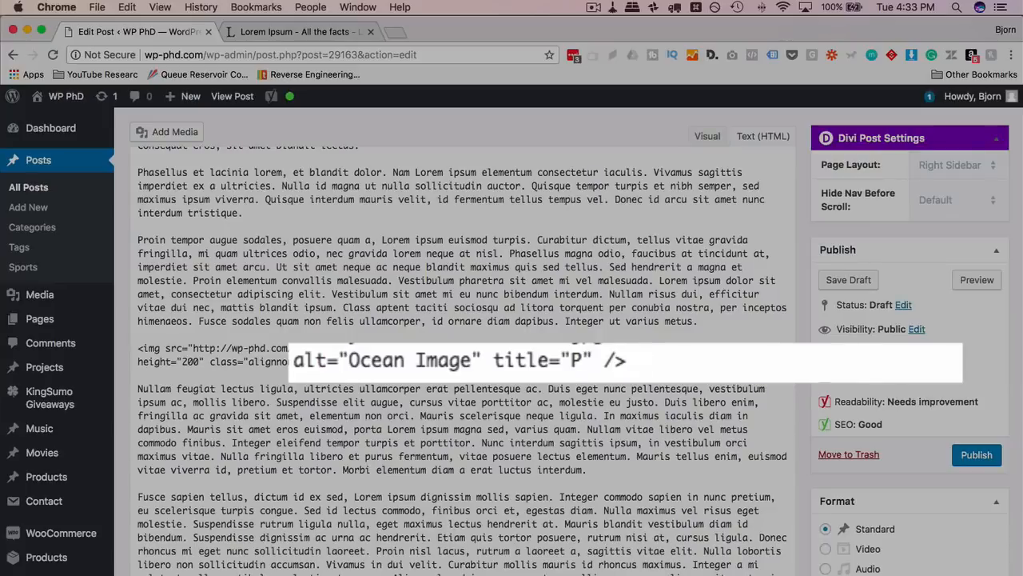
type("icture of waves")
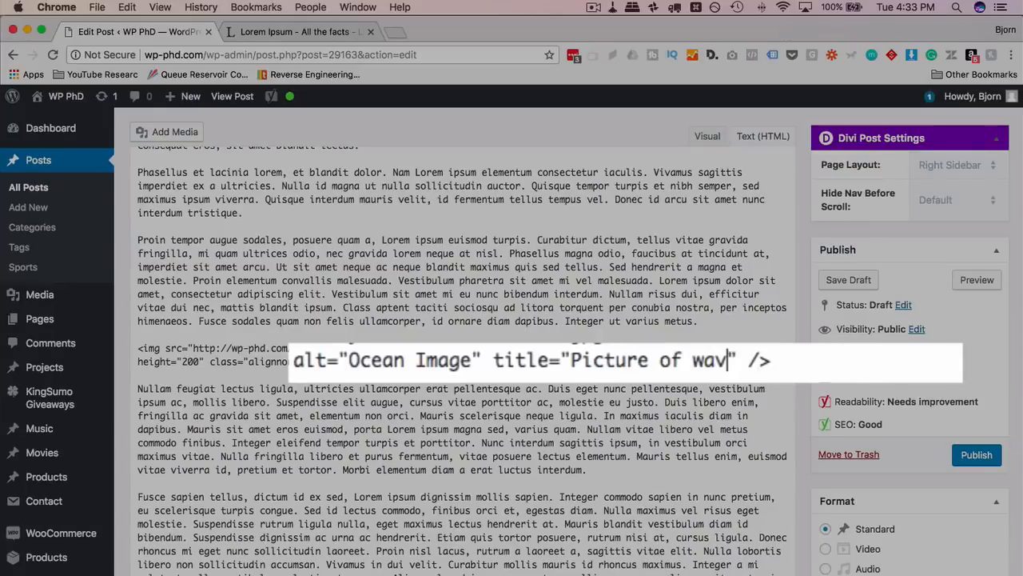
type(" in the Oc")
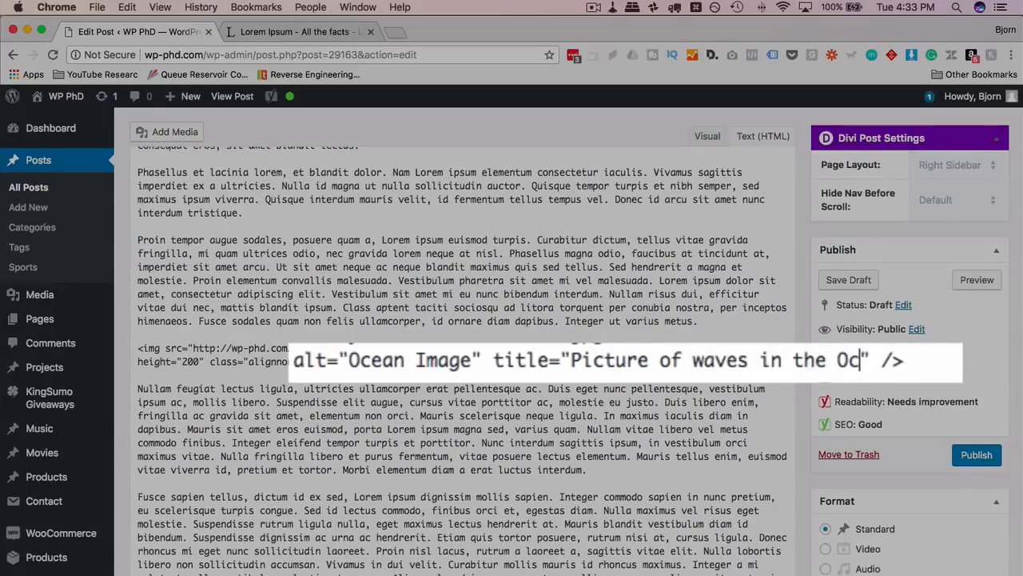
key("BackSpace")
key("BackSpace")
type("ocean")
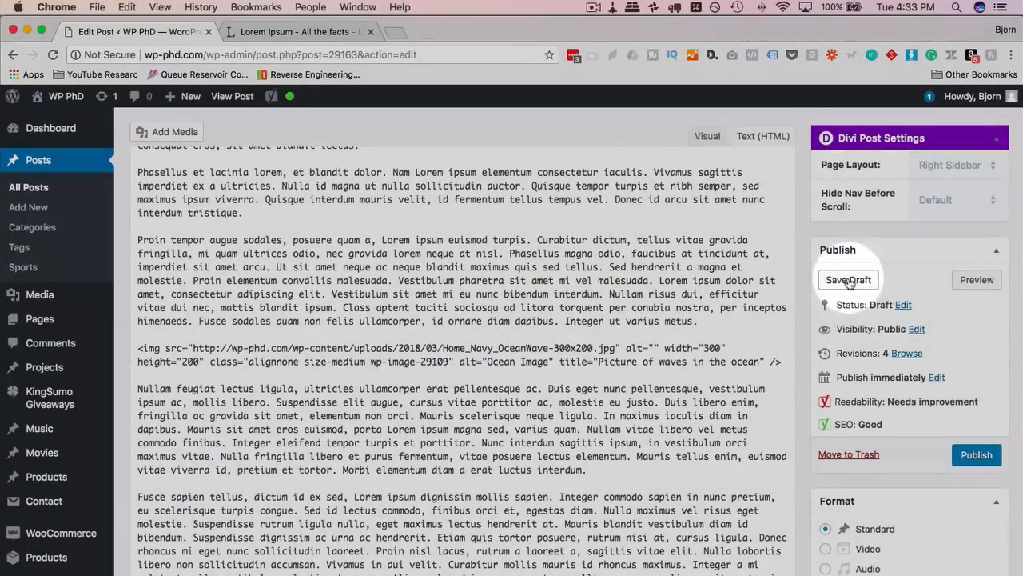
left_click(844, 280)
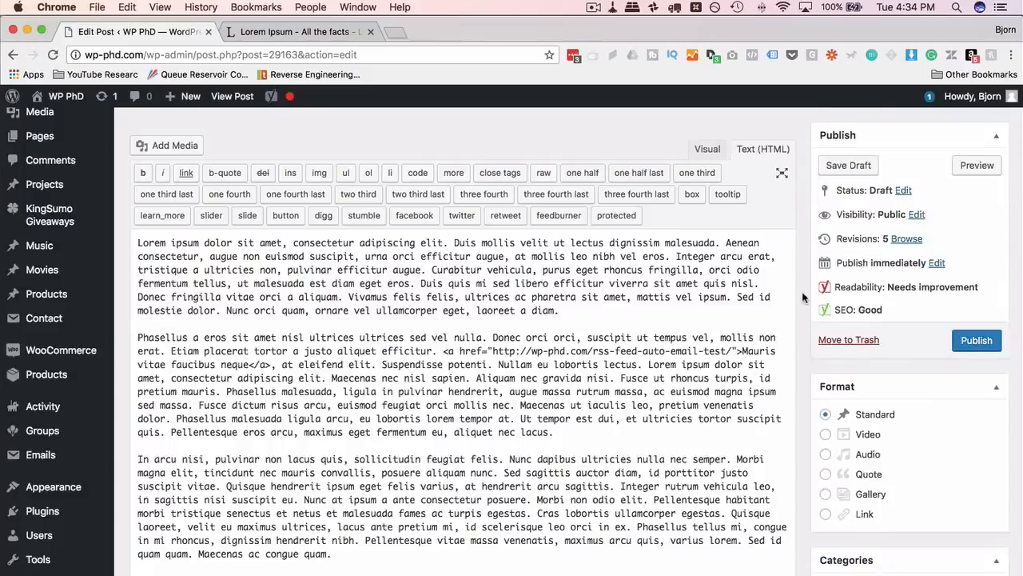
Examine the Yoast SEO analysis for the improvement about the images' alt attributes.
scroll(803, 297, "down", 10)
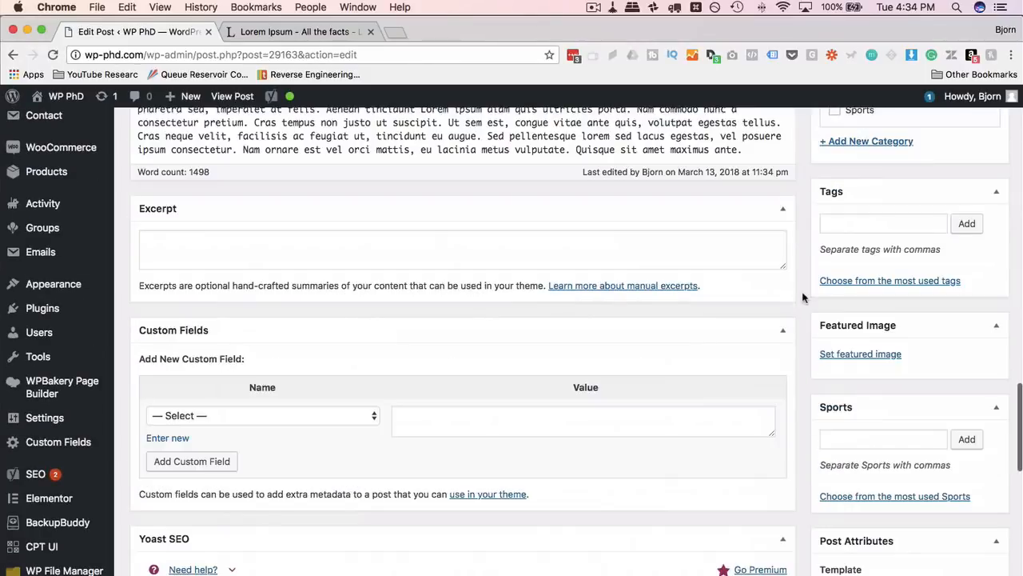
scroll(804, 297, "down", 15)
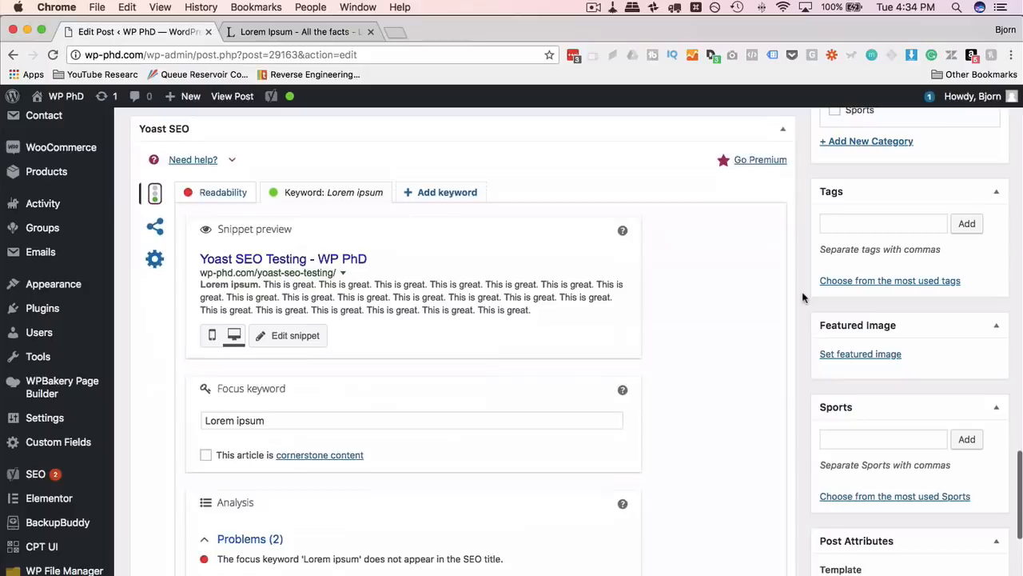
scroll(803, 296, "down", 3)
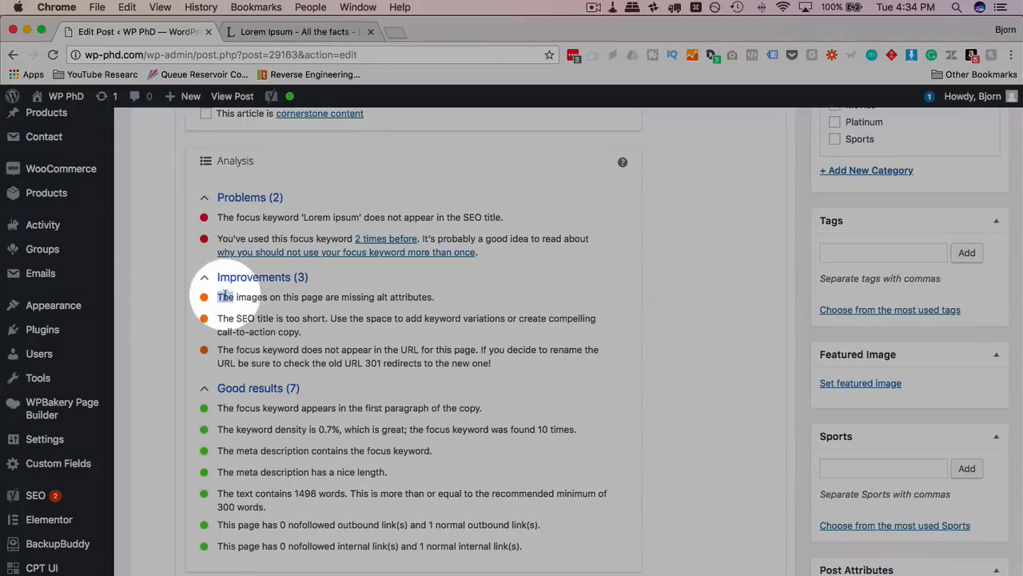
left_click_drag(217, 296, 452, 297)
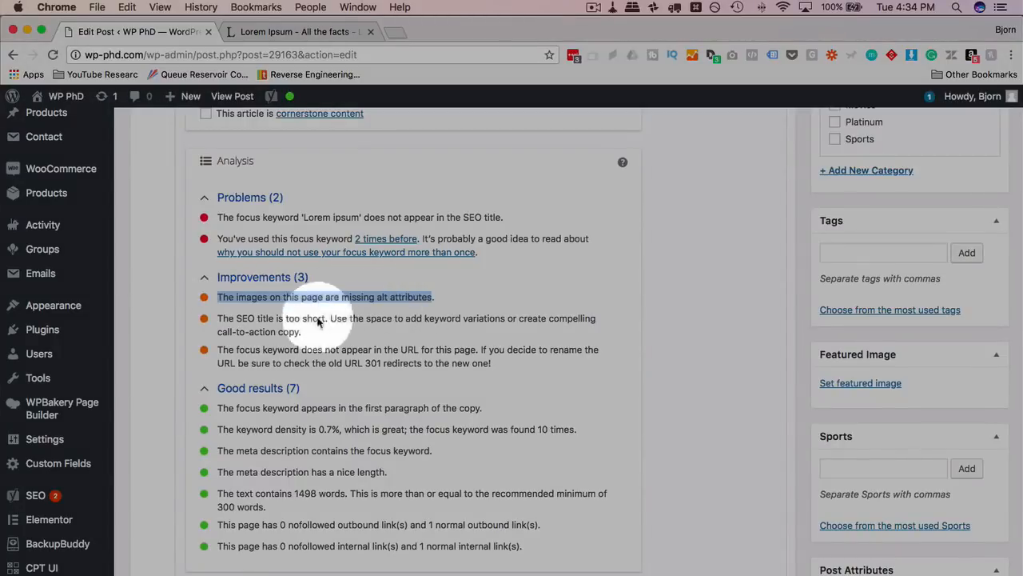
Delete the empty alt="" attribute before the width in the Home_Navy_OceanWave image tag of the post's HTML.
scroll(134, 374, "up", 15)
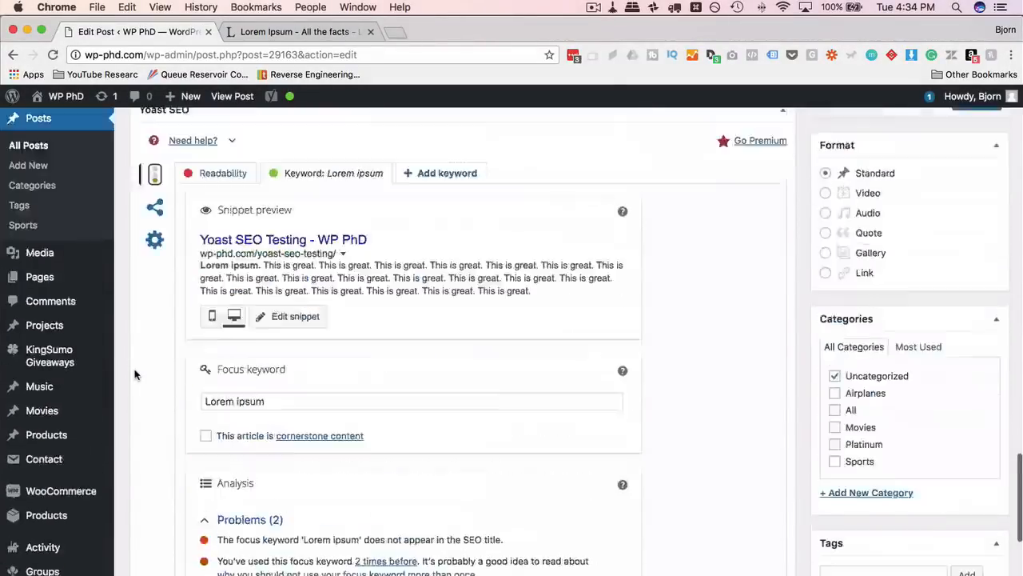
scroll(174, 313, "up", 10)
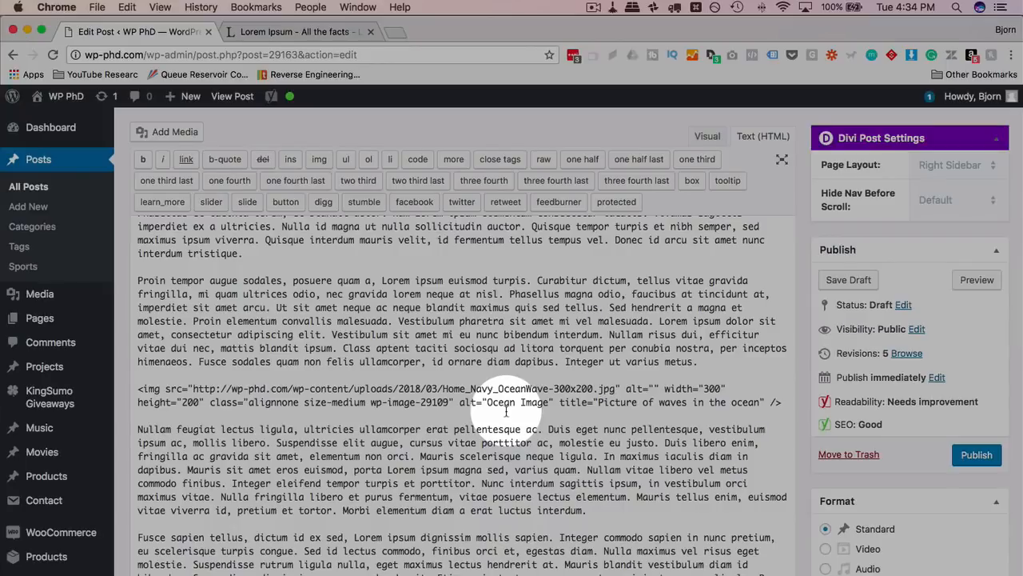
double_click(471, 403)
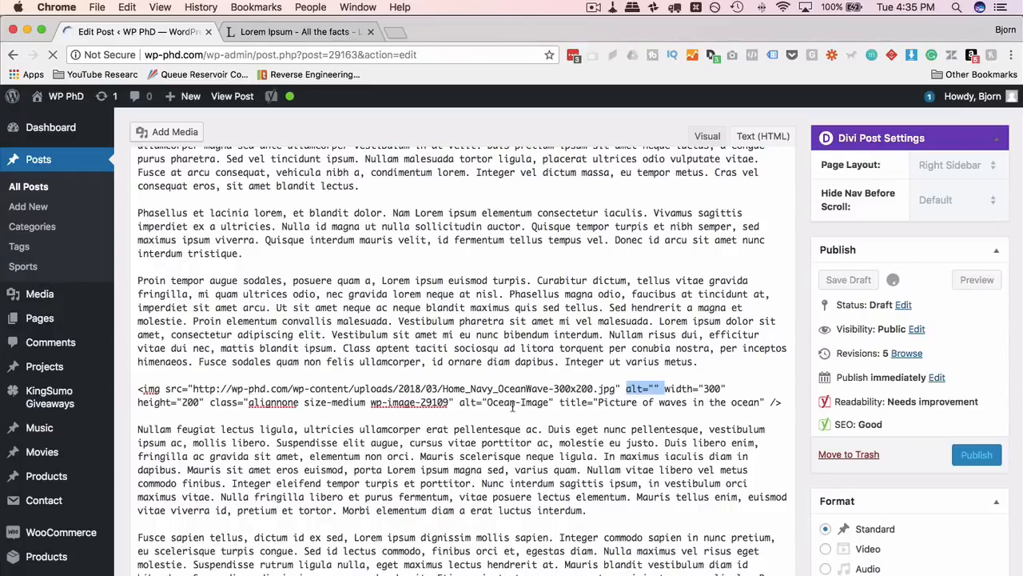
scroll(513, 405, "down", 5)
key("BackSpace")
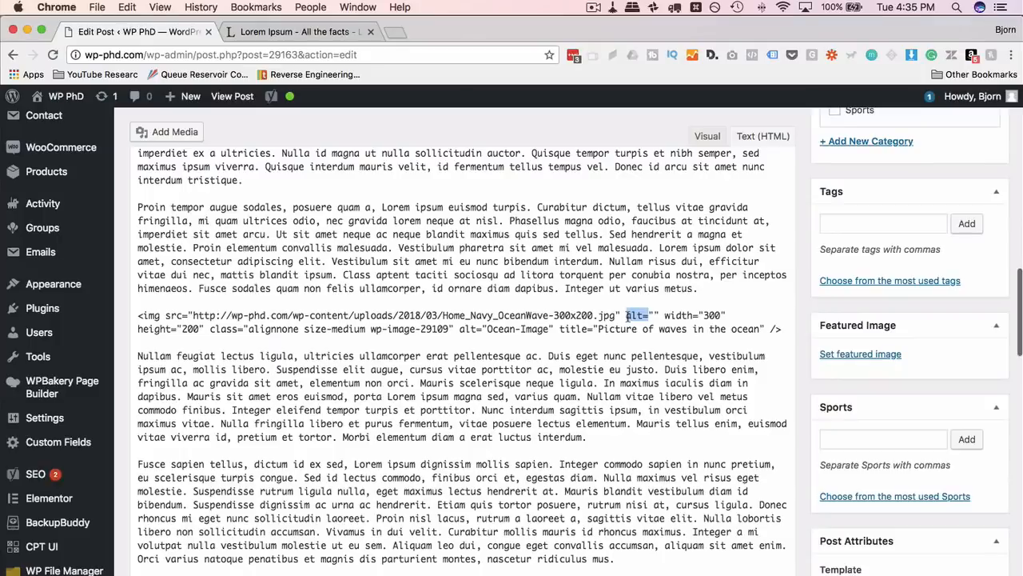
key("BackSpace")
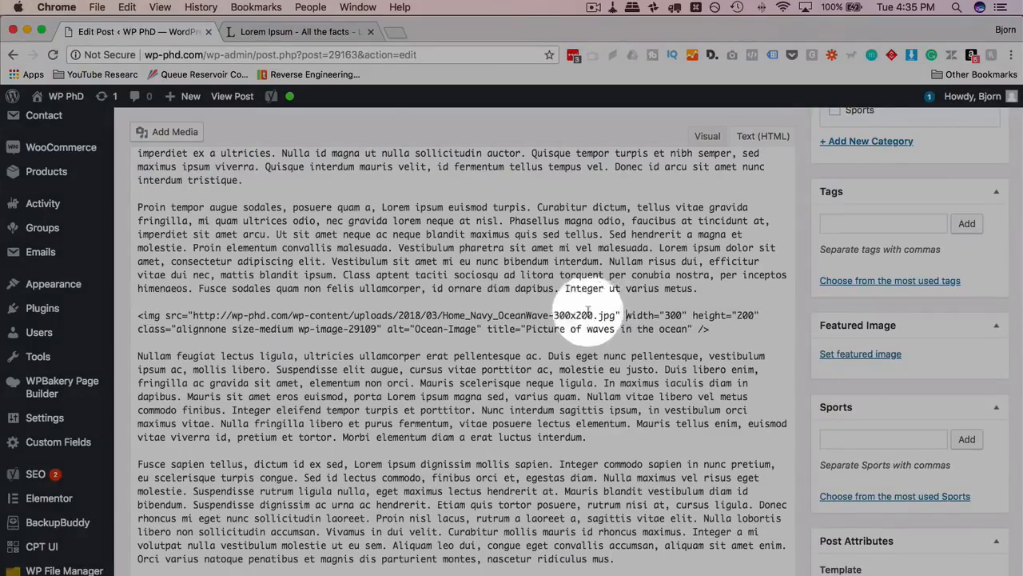
Replace the hyphen in the image's alt text with a space so it reads "Ocean Image", and save the draft.
left_click(449, 328)
key("BackSpace")
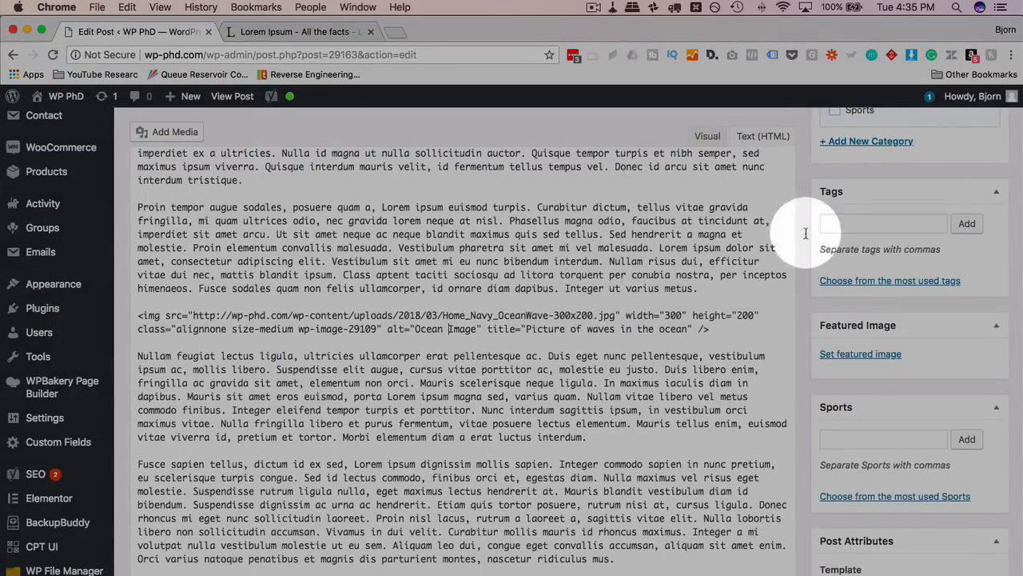
scroll(815, 241, "up", 4)
scroll(815, 242, "up", 5)
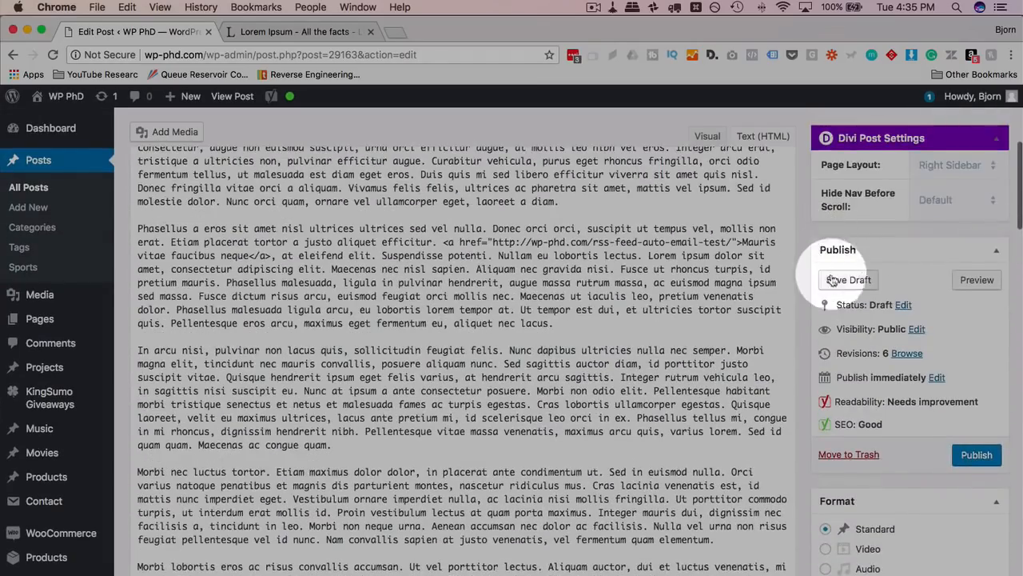
left_click(835, 282)
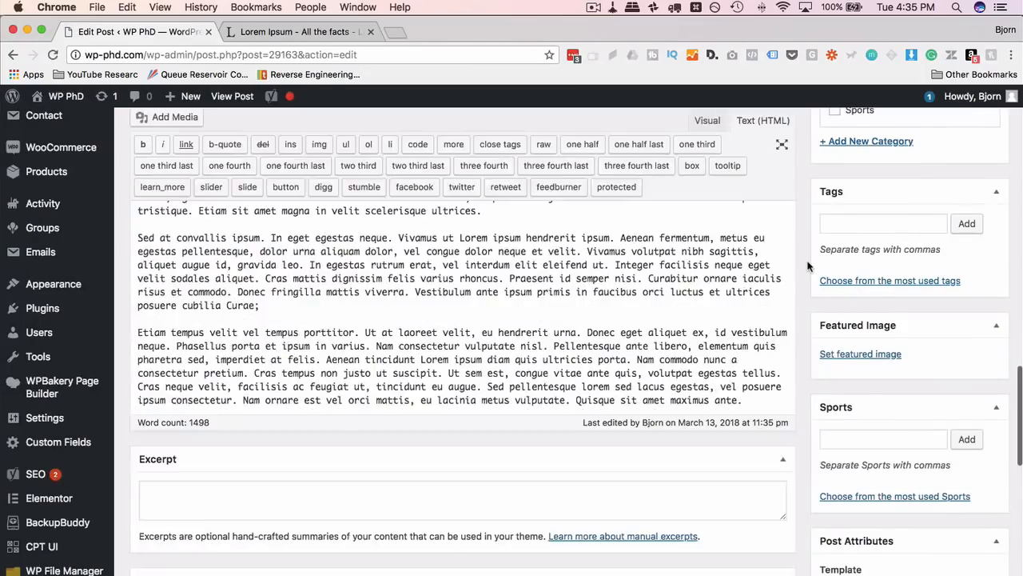
Examine the refreshed SEO analysis for the improvement about the focus keyword in the image alt attributes.
scroll(807, 266, "down", 6)
scroll(808, 266, "up", 4)
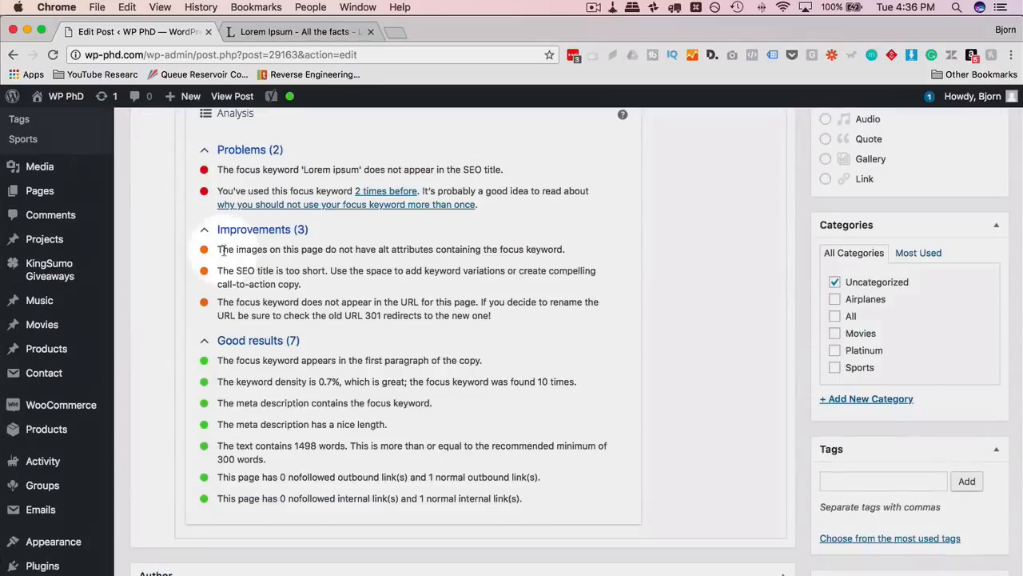
double_click(223, 248)
left_click_drag(559, 249, 569, 249)
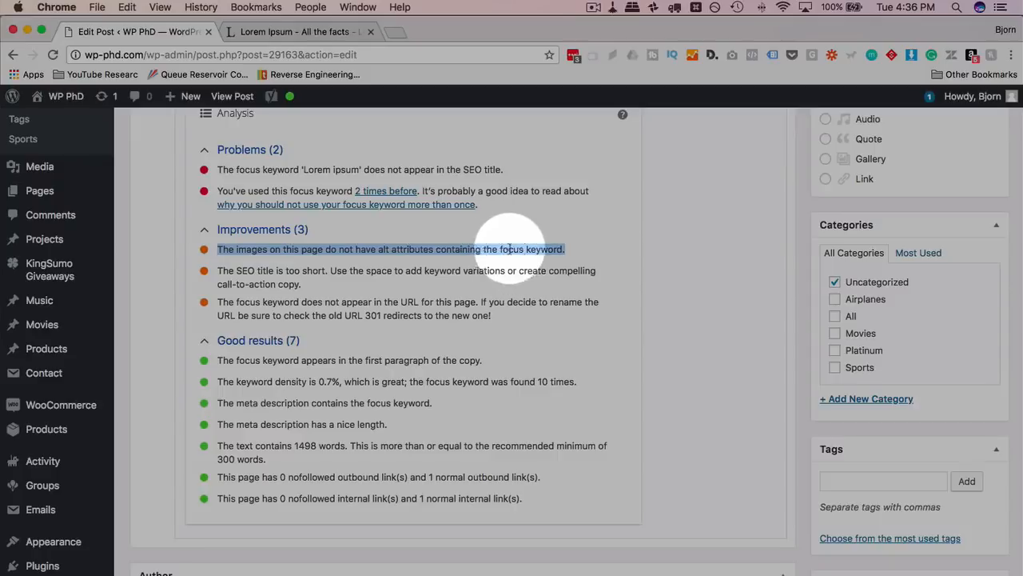
left_click(150, 255)
Append the focus keyword "Lorem ipsum" to both the alt and title texts of the Home_Navy_OceanWave image and save the draft.
scroll(149, 250, "up", 12)
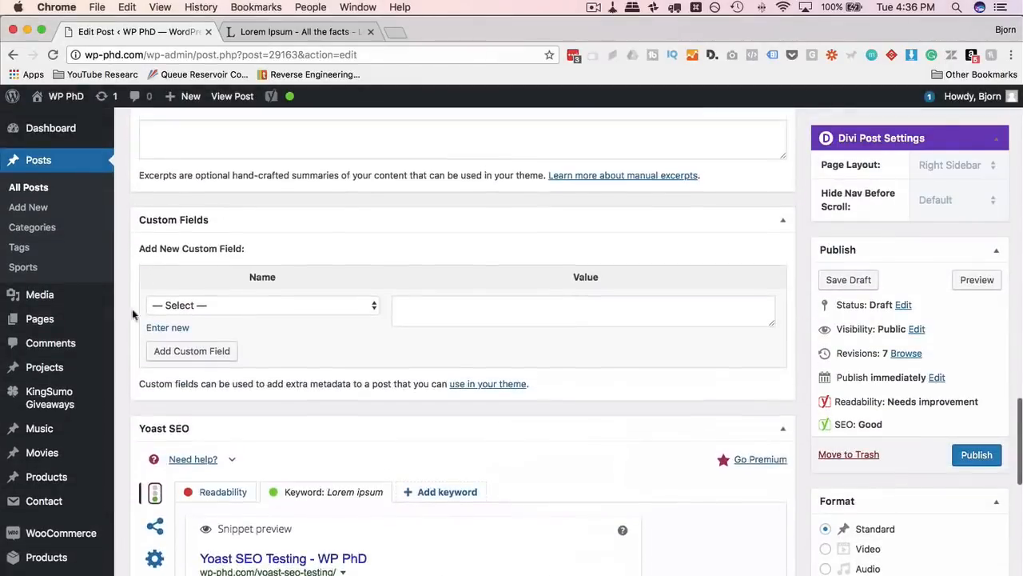
scroll(300, 432, "up", 10)
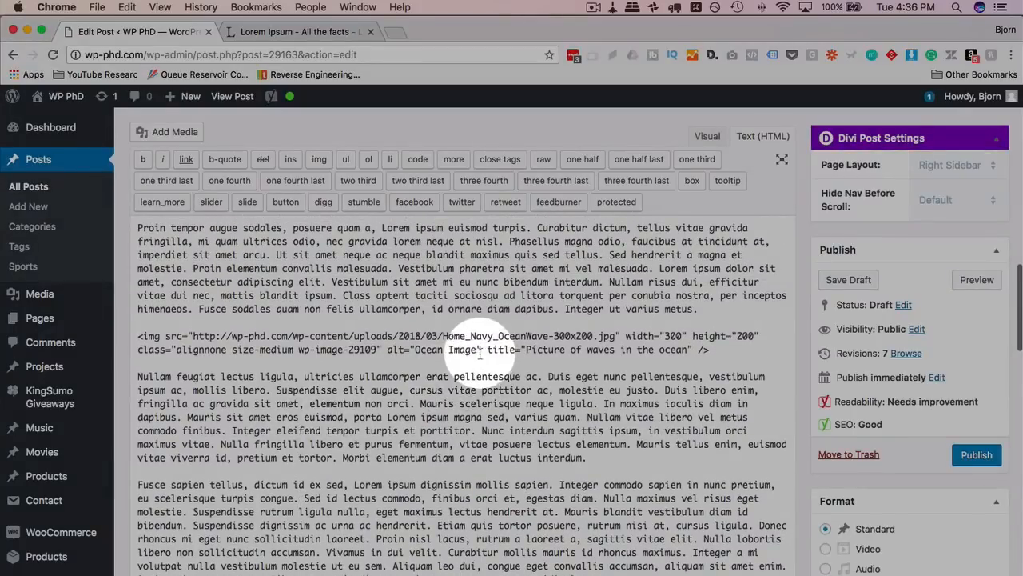
left_click(478, 350)
type("Lorem ipsum")
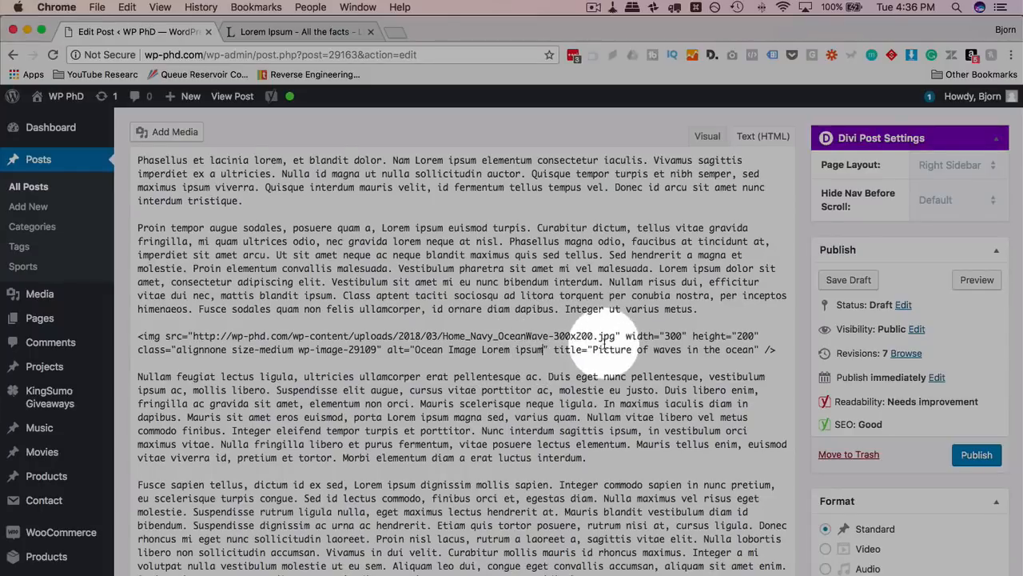
left_click(756, 350)
type("Lorem ipsum")
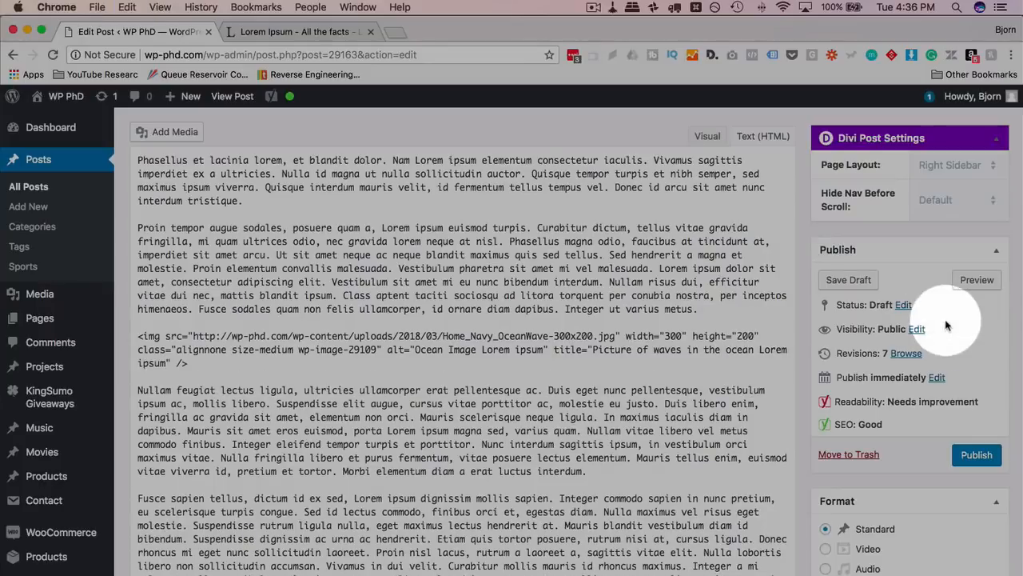
left_click(848, 279)
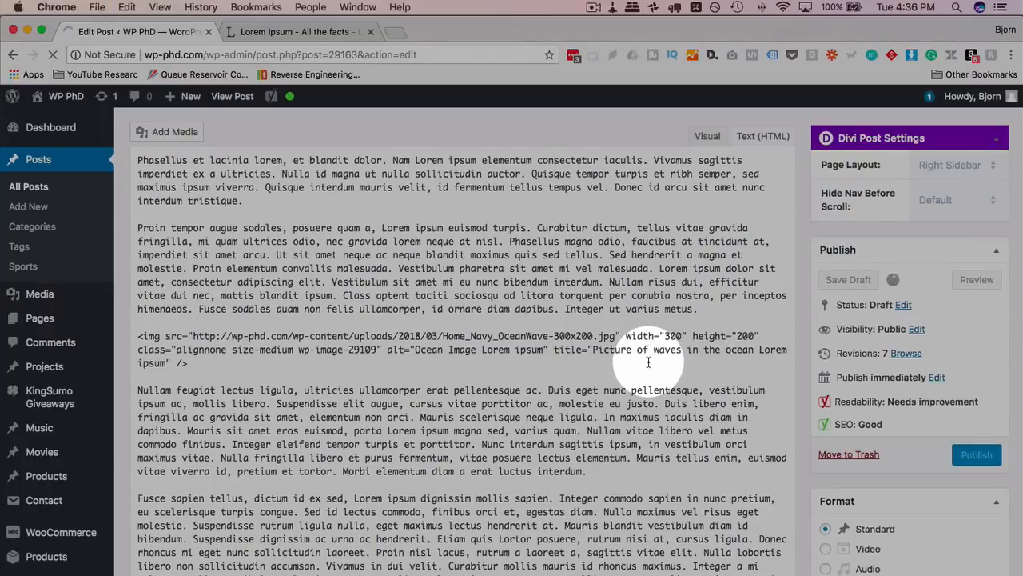
Examine the updated SEO analysis for the image alt attributes result and the remaining improvements on the SEO title and URL.
scroll(804, 272, "down", 15)
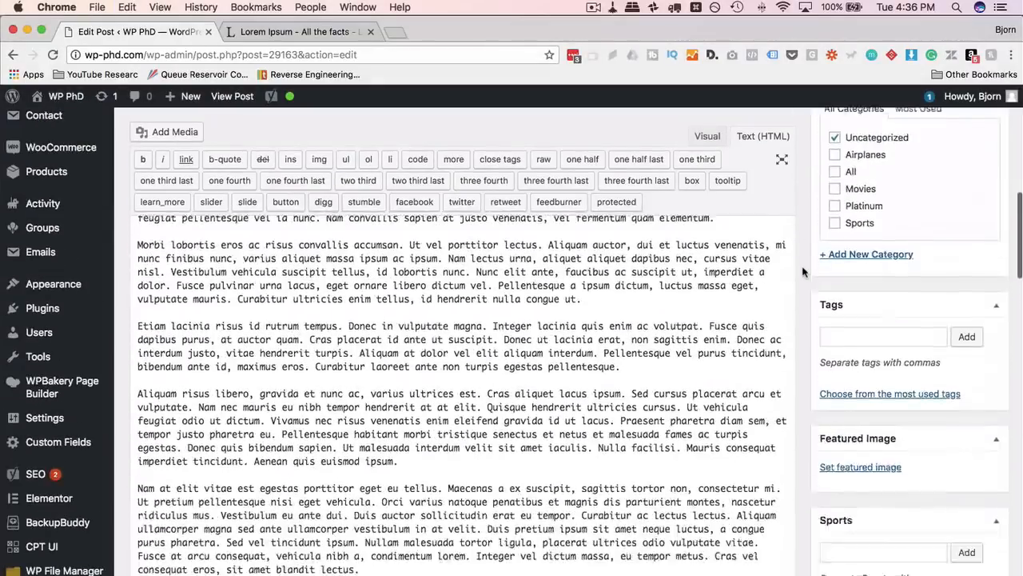
scroll(803, 271, "down", 15)
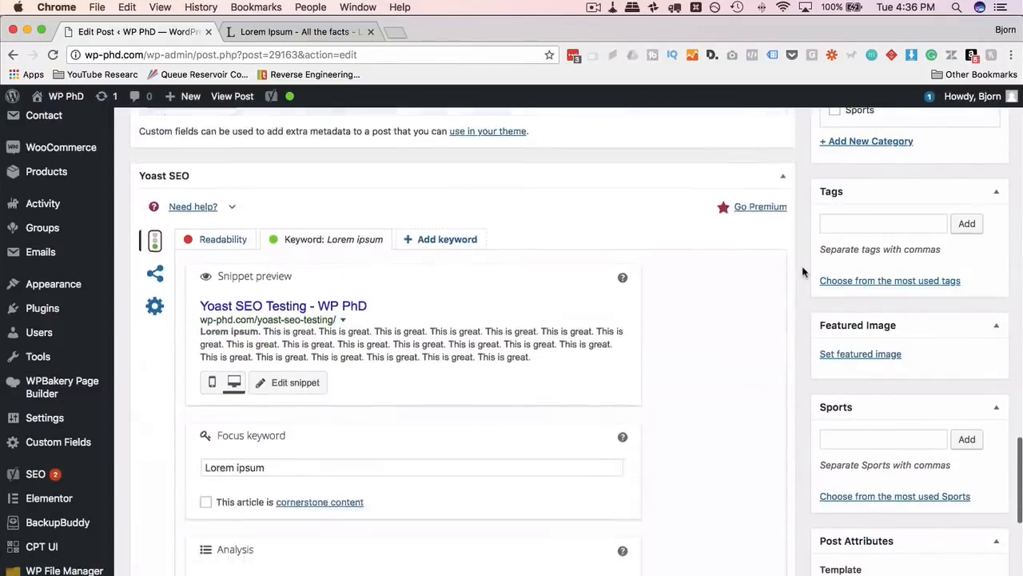
scroll(803, 272, "down", 1)
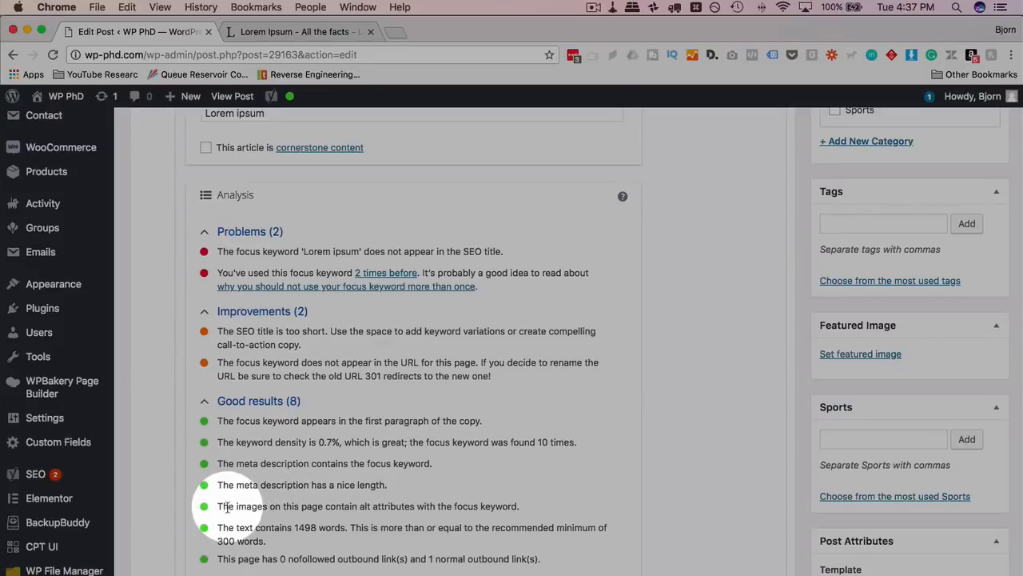
left_click_drag(216, 506, 538, 507)
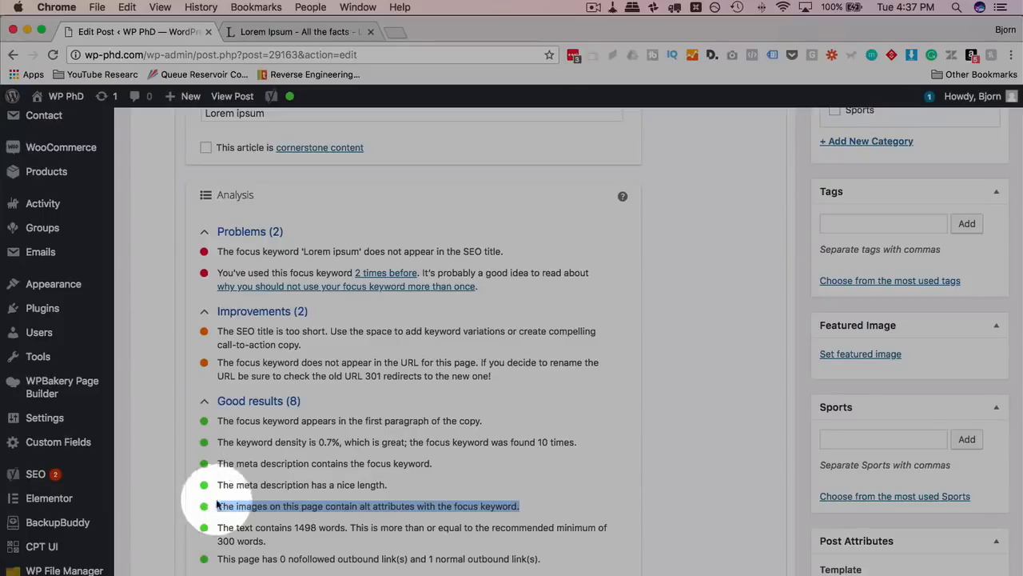
left_click(204, 512)
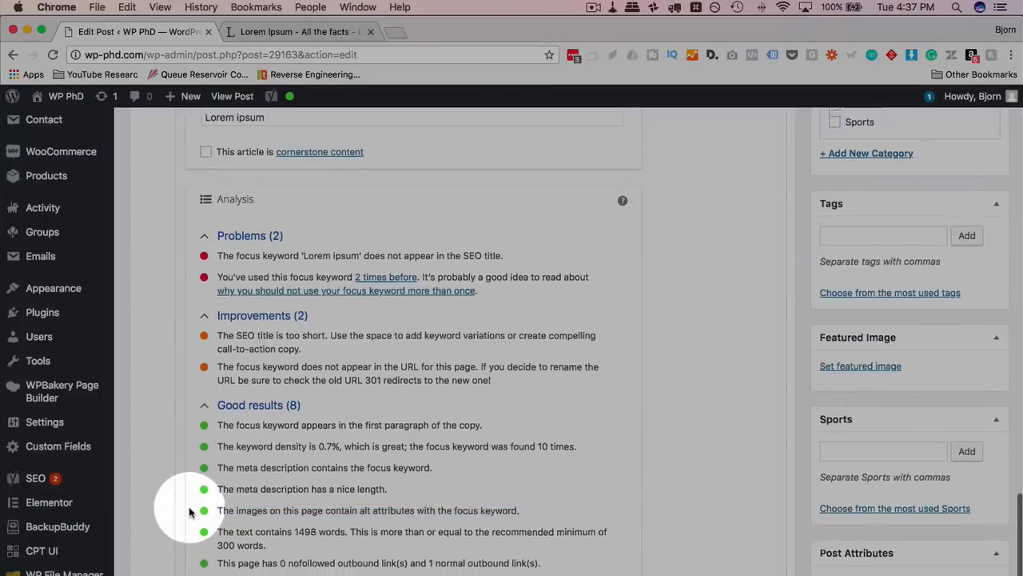
scroll(204, 512, "up", 1)
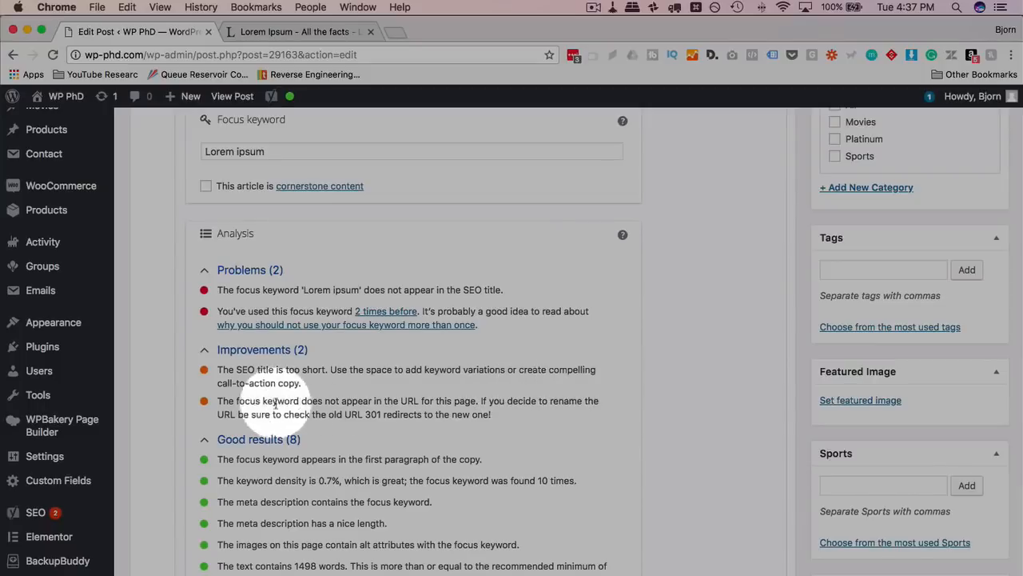
scroll(131, 432, "up", 15)
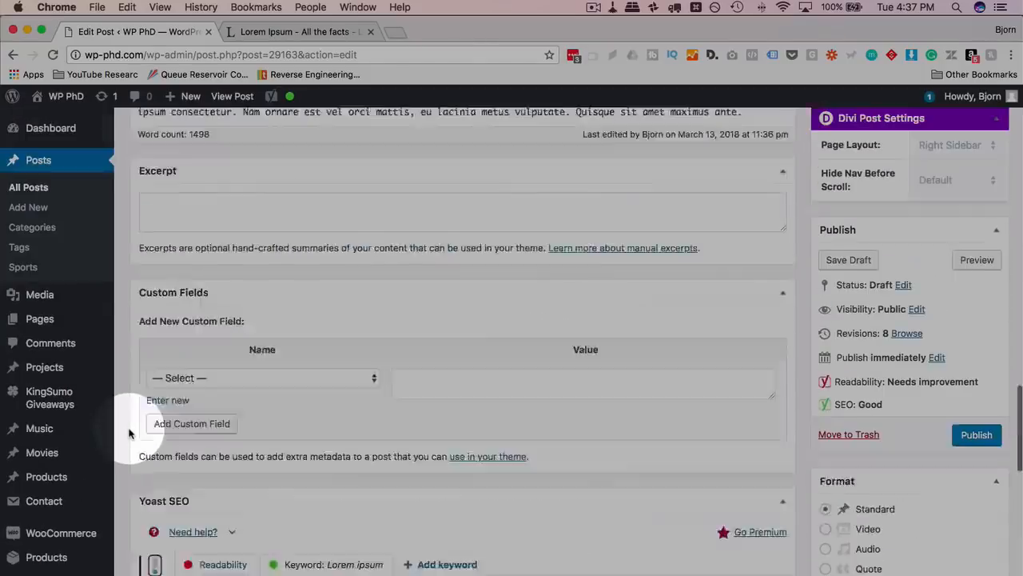
Extend the post title to read "Yoast SEO Testing with Lorem ipsum sprinkled in".
scroll(130, 432, "up", 5)
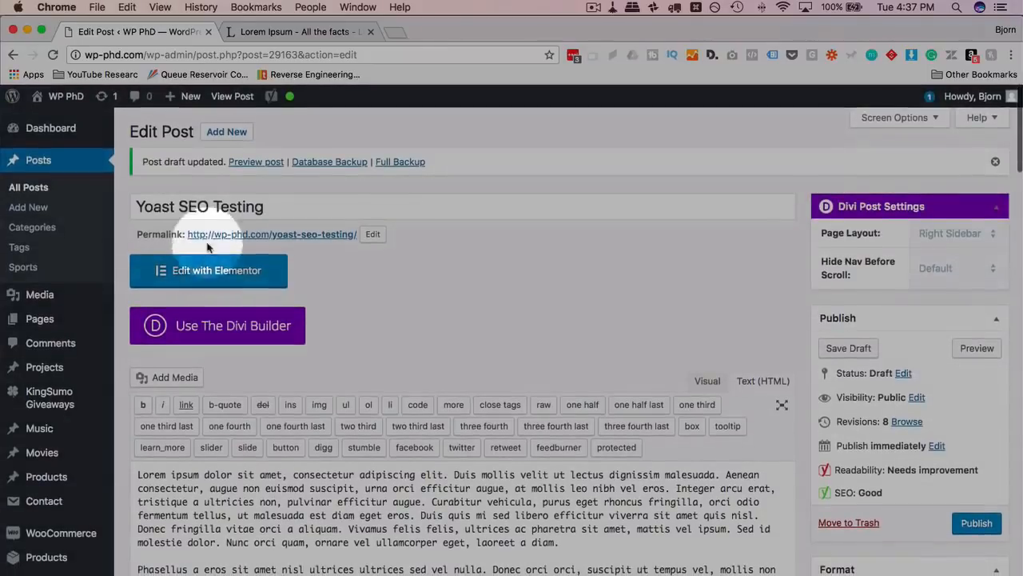
left_click(277, 207)
type("with")
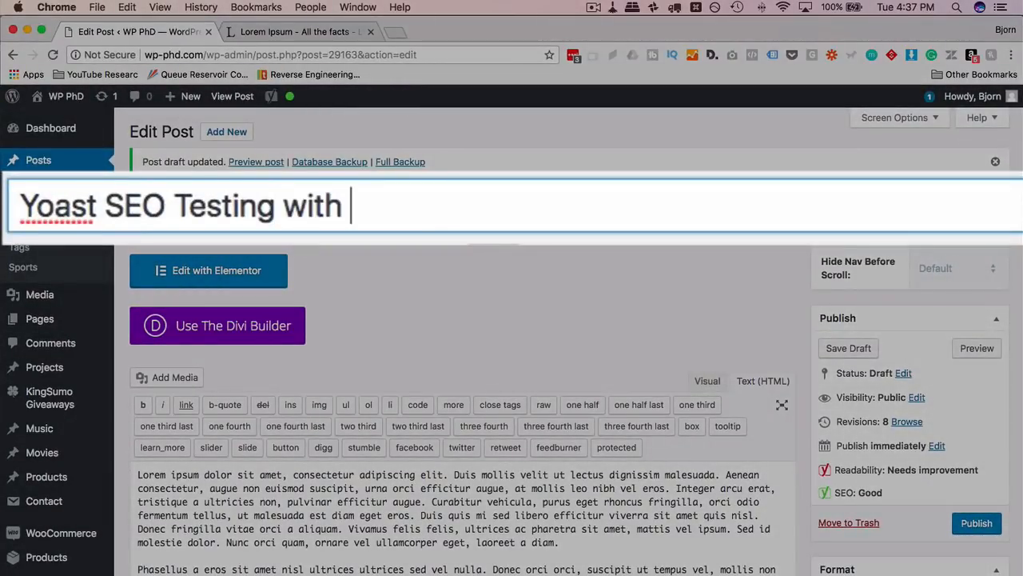
type("Lorem ipsum")
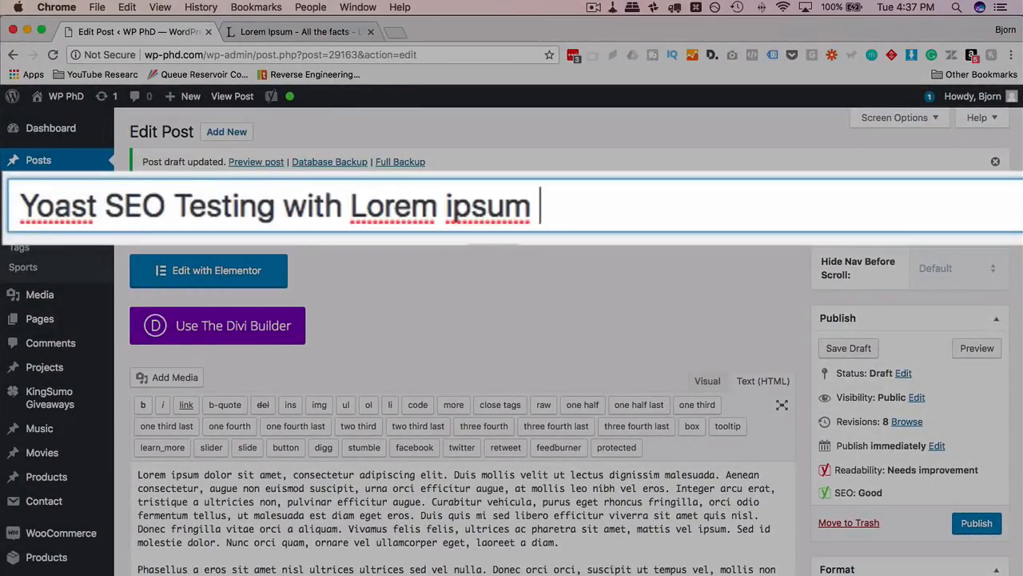
type("sprinkled in")
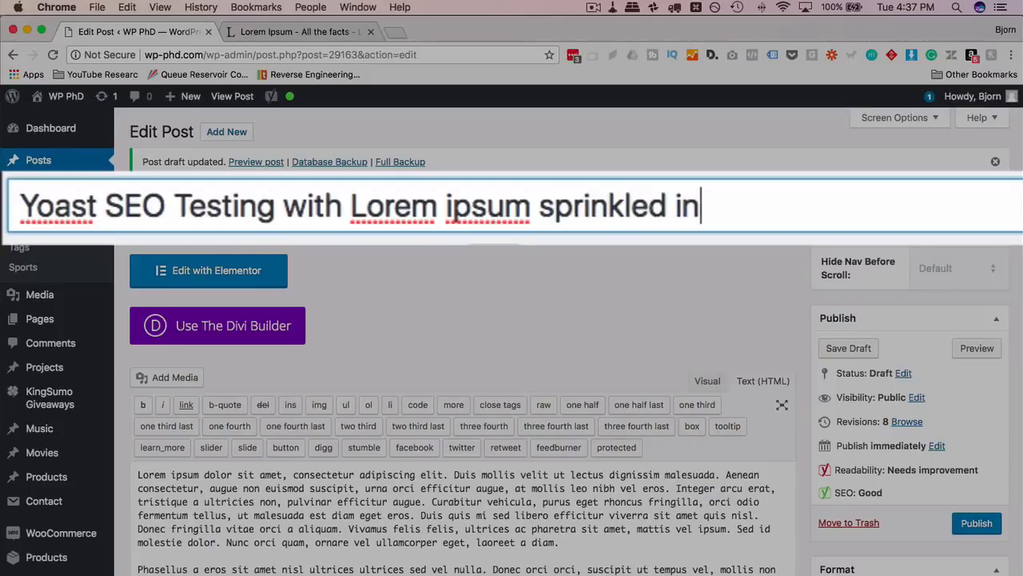
type(" Clik her")
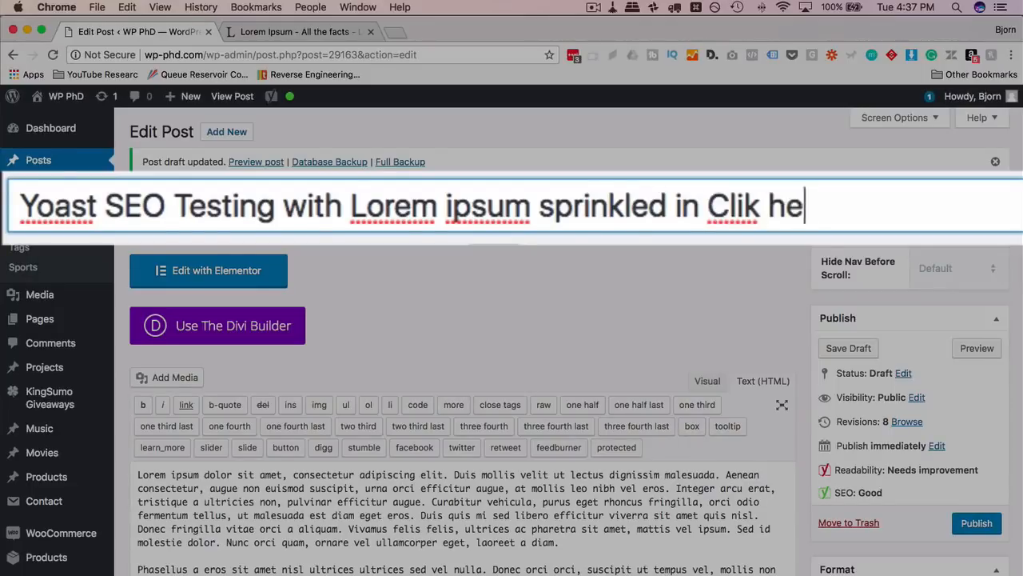
key("BackSpace")
key("BackSpace")
key("BackSpace")
key("BackSpace")
key("BackSpace")
key("BackSpace")
key("BackSpace")
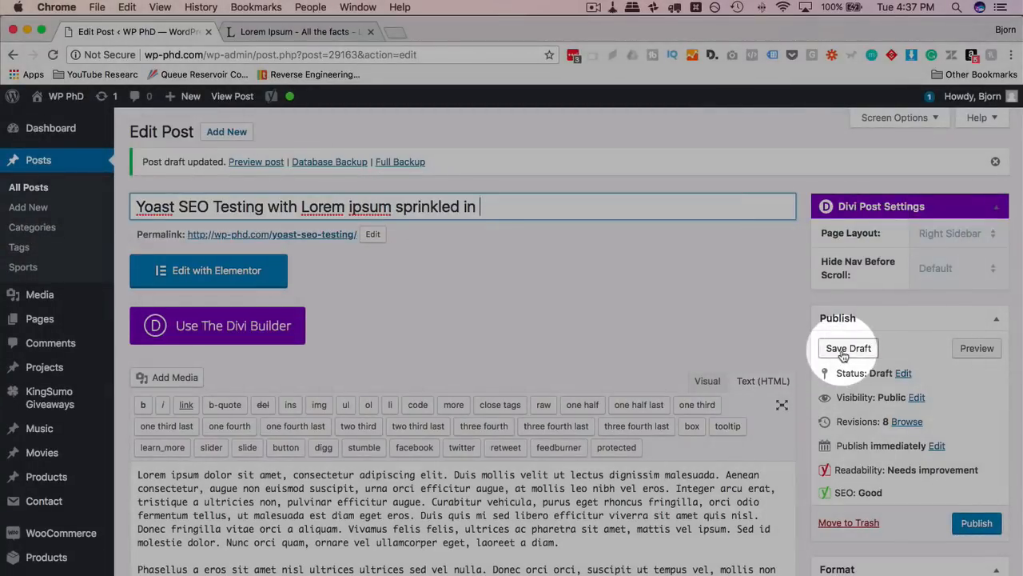
Save the draft and check the refreshed SEO analysis for the title length result and the improvement about the URL.
left_click(848, 348)
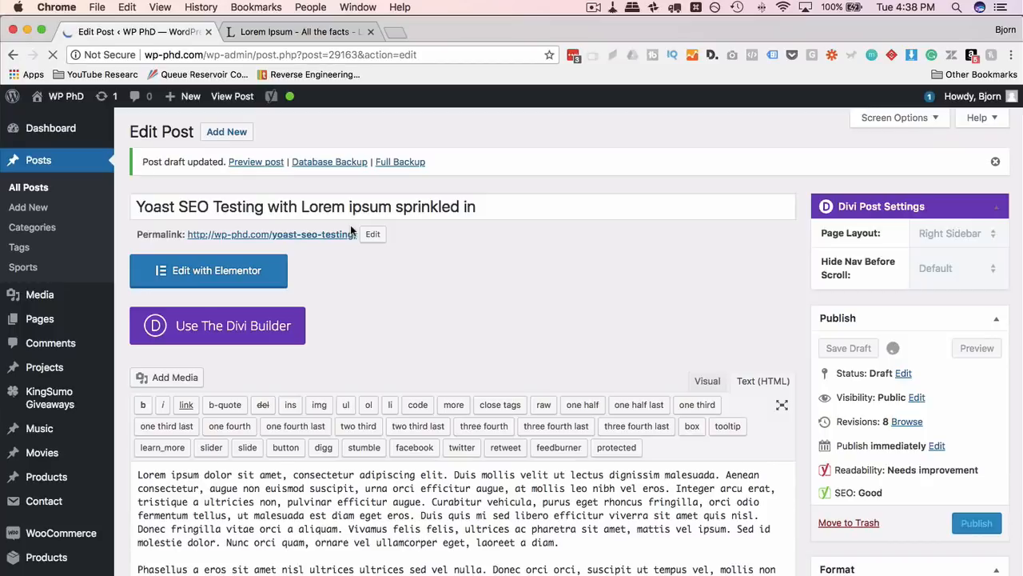
scroll(124, 237, "down", 20)
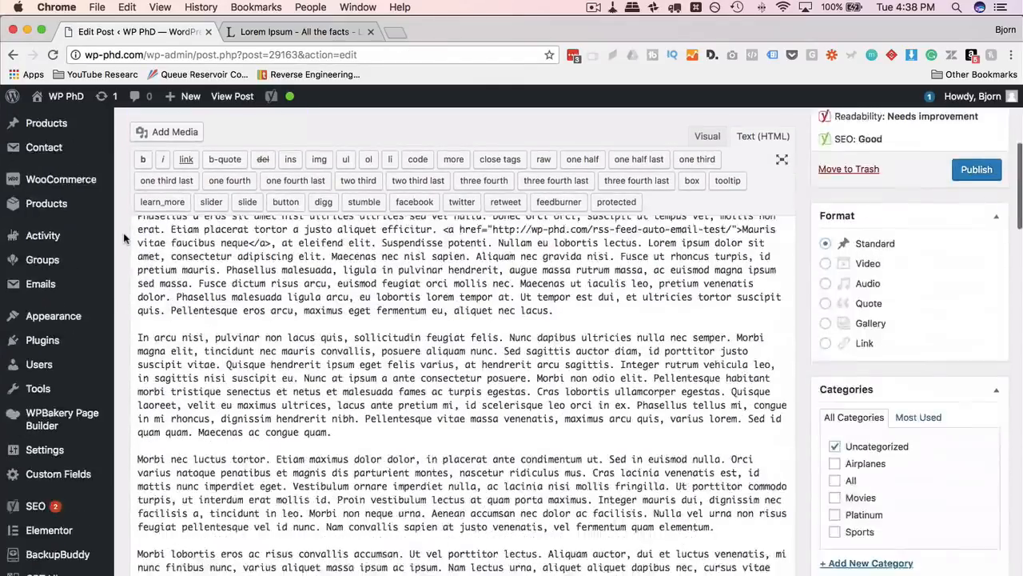
scroll(124, 237, "down", 12)
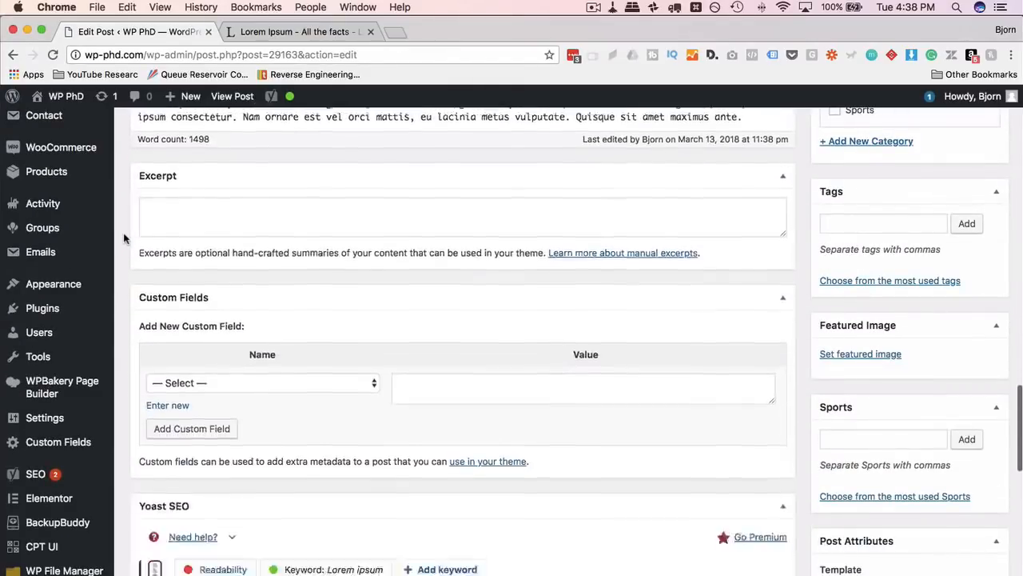
scroll(124, 238, "down", 8)
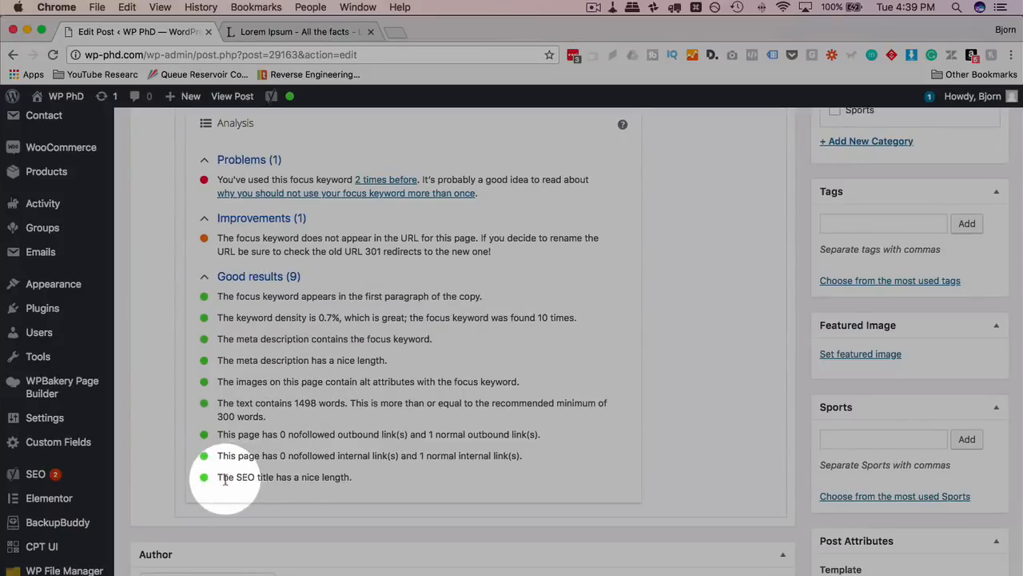
left_click_drag(217, 476, 328, 481)
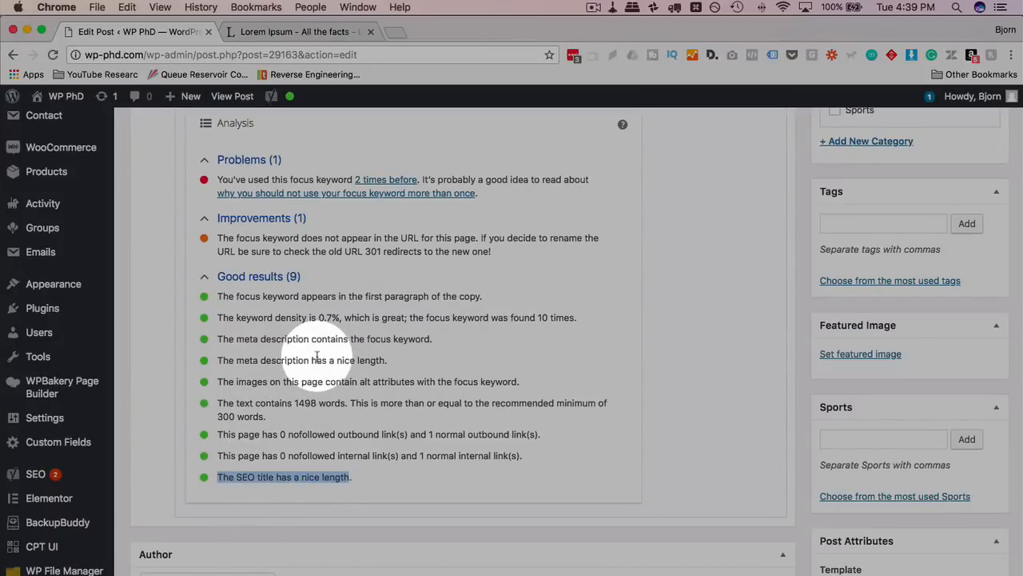
left_click(226, 238)
left_click_drag(226, 238, 466, 239)
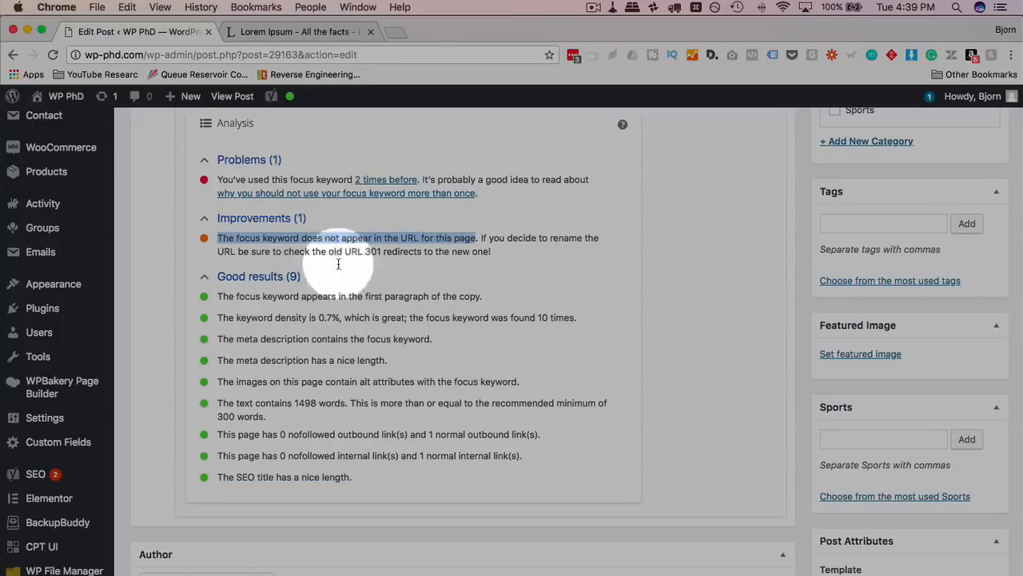
Change the post's permalink slug to "yoast-seo-testing-lorem-ipsum".
scroll(132, 256, "up", 10)
scroll(134, 257, "up", 5)
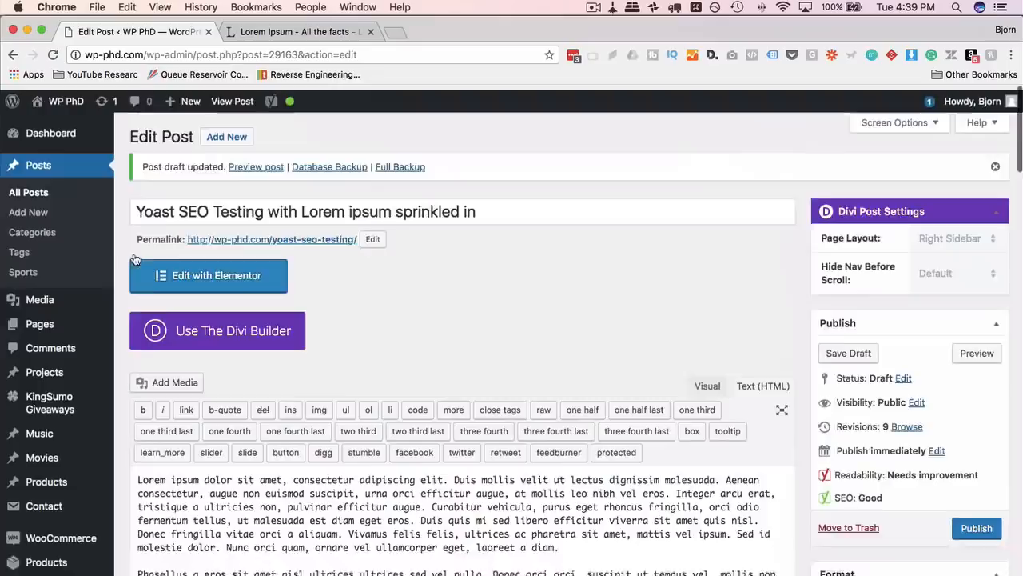
left_click(367, 233)
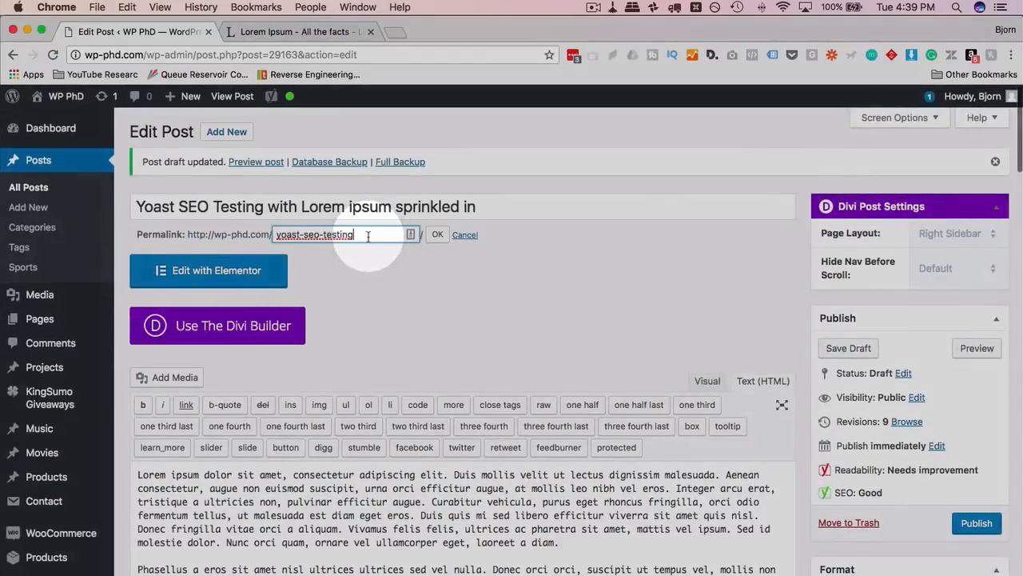
type("-")
type("Lorem ipsum")
left_click(468, 244)
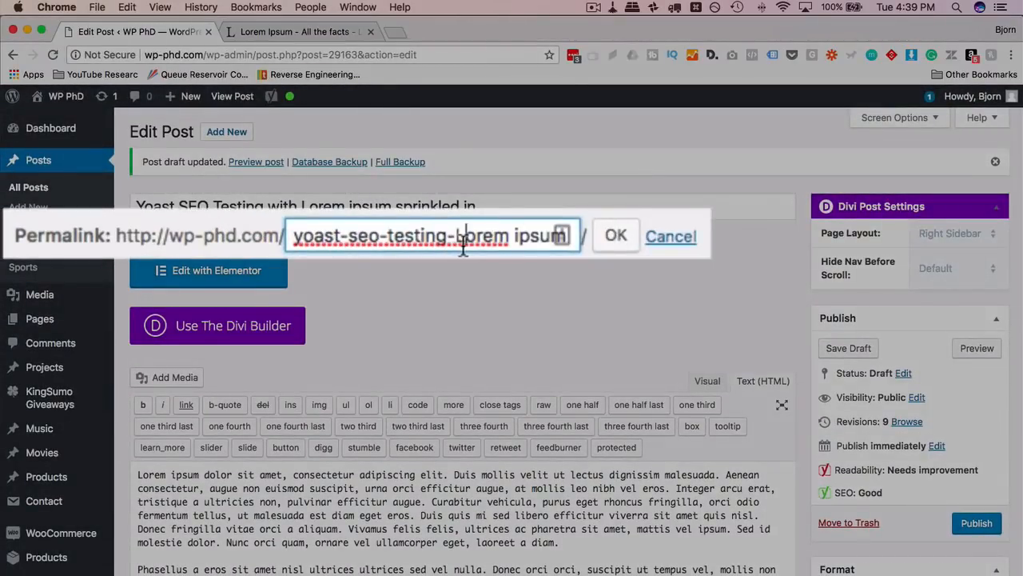
key("BackSpace")
type("l")
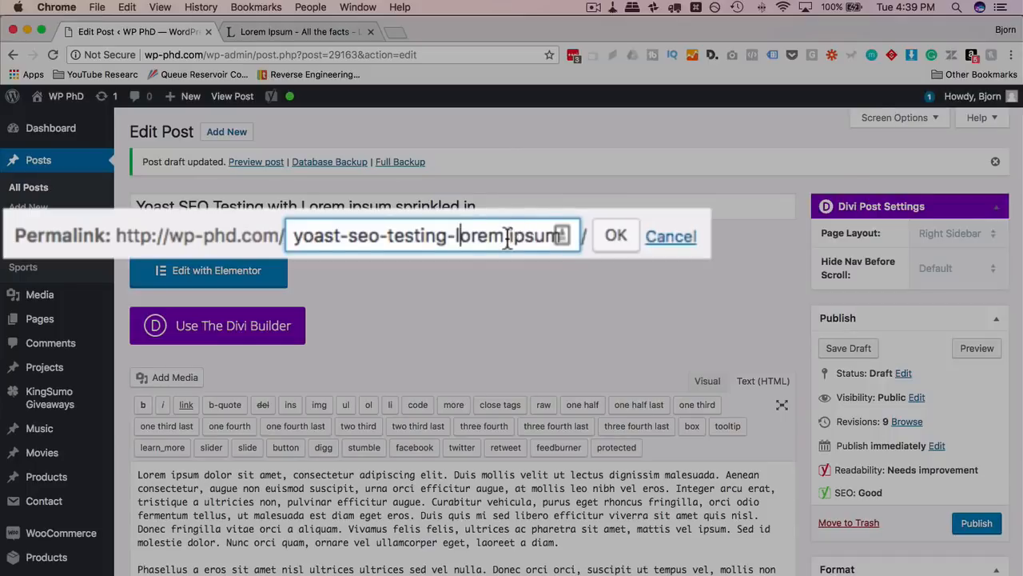
left_click(505, 235)
key("Delete")
type("-")
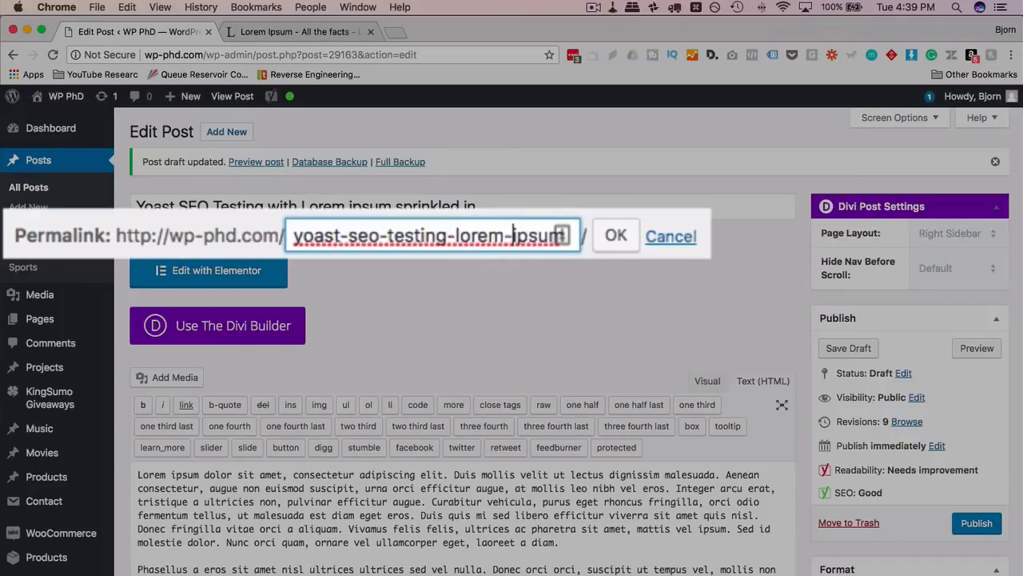
left_click(630, 237)
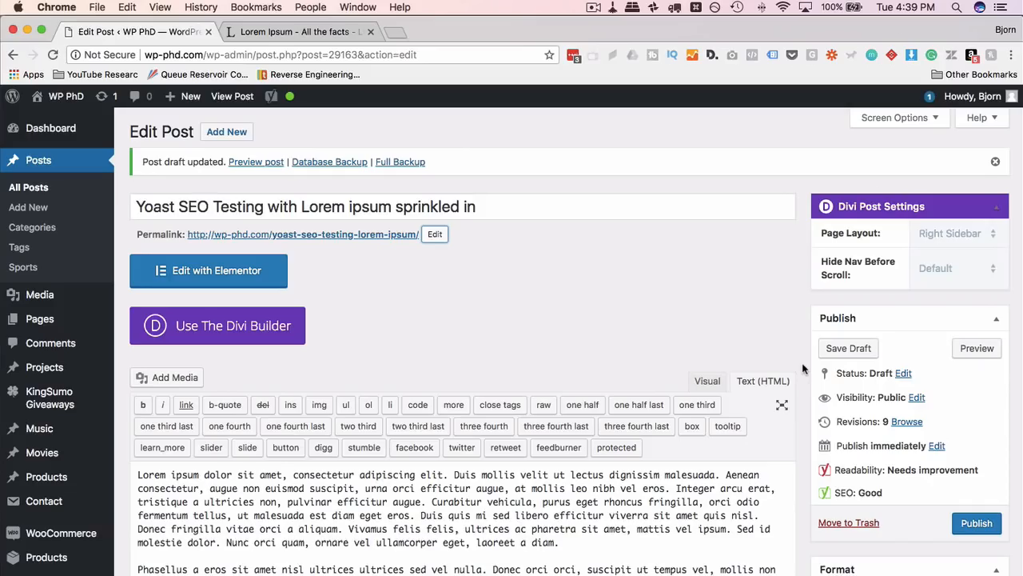
Examine the updated SEO analysis for the focus keyword in the URL and the remaining problem about reusing the keyword.
scroll(803, 368, "down", 20)
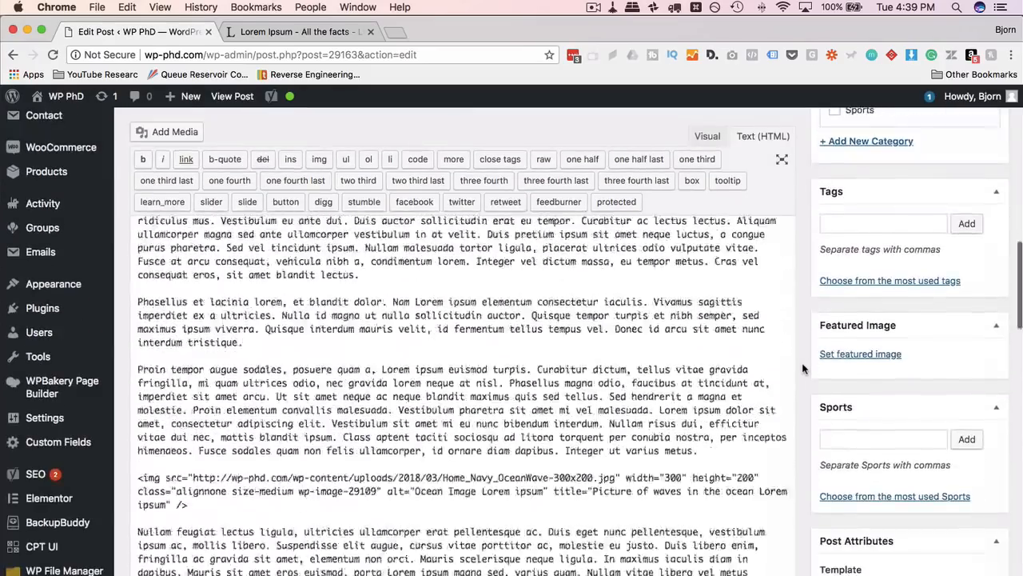
scroll(804, 368, "down", 10)
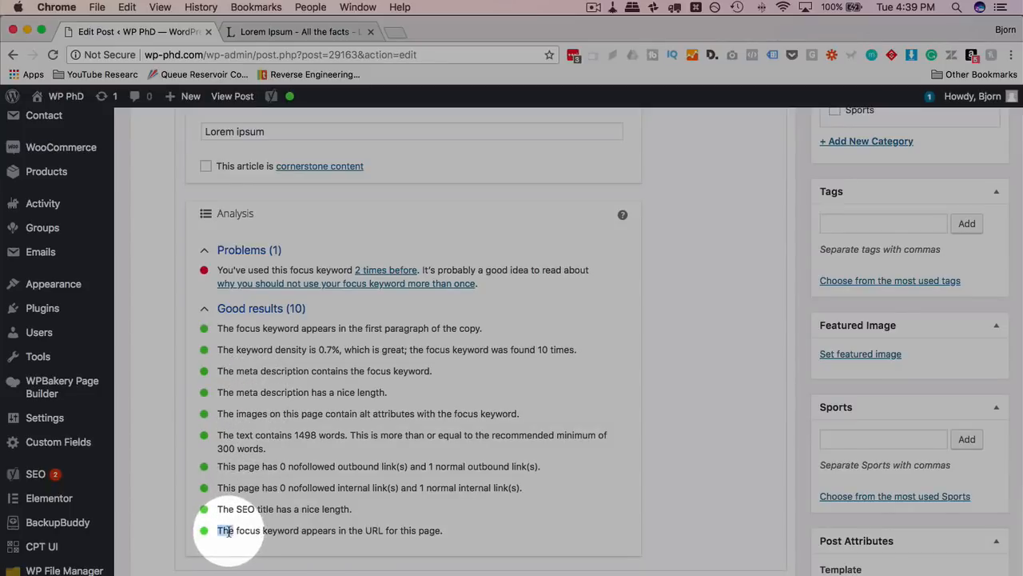
left_click_drag(219, 530, 432, 536)
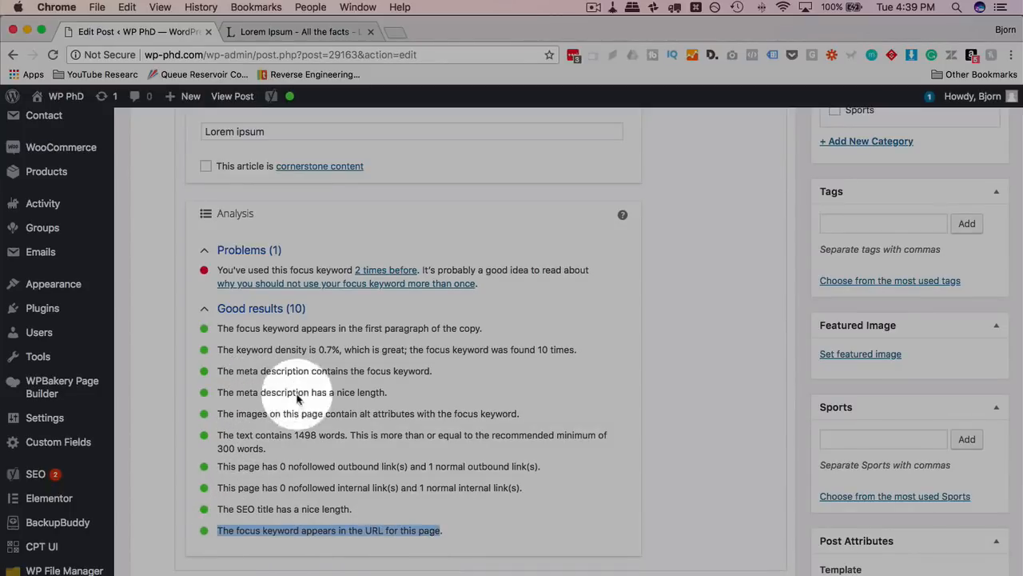
left_click(227, 272)
double_click(227, 272)
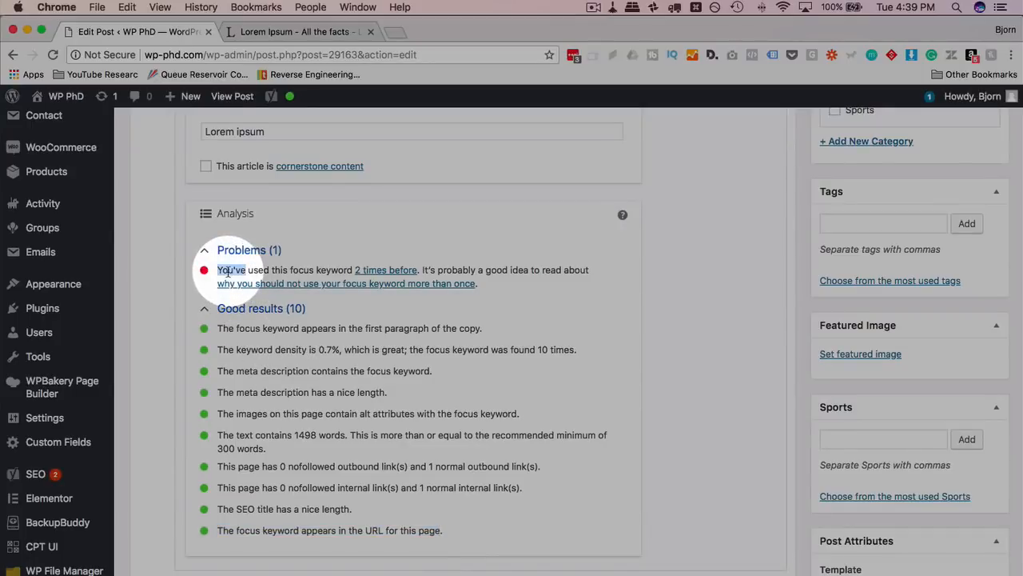
triple_click(346, 276)
left_click_drag(346, 280, 375, 277)
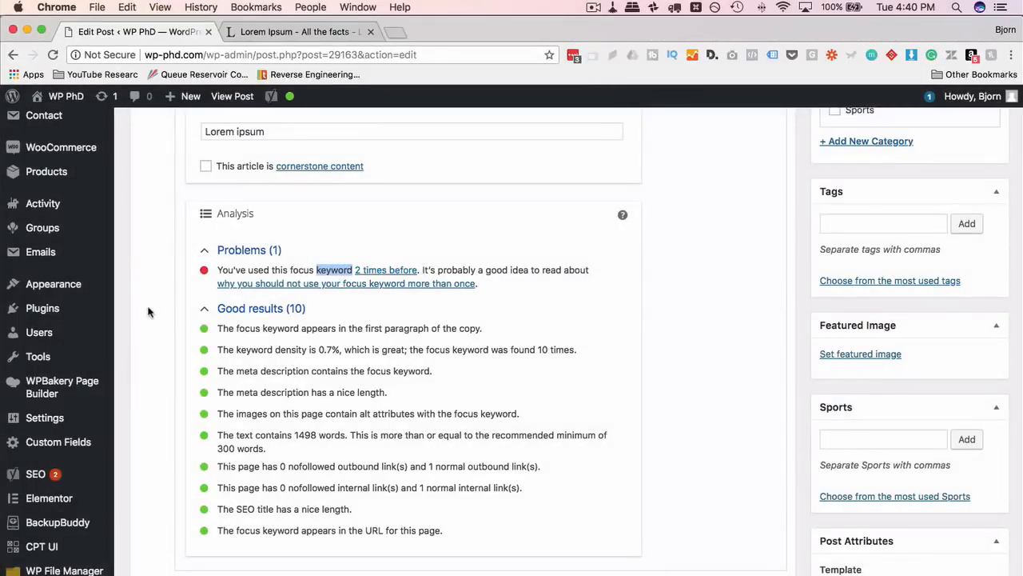
left_click(148, 312)
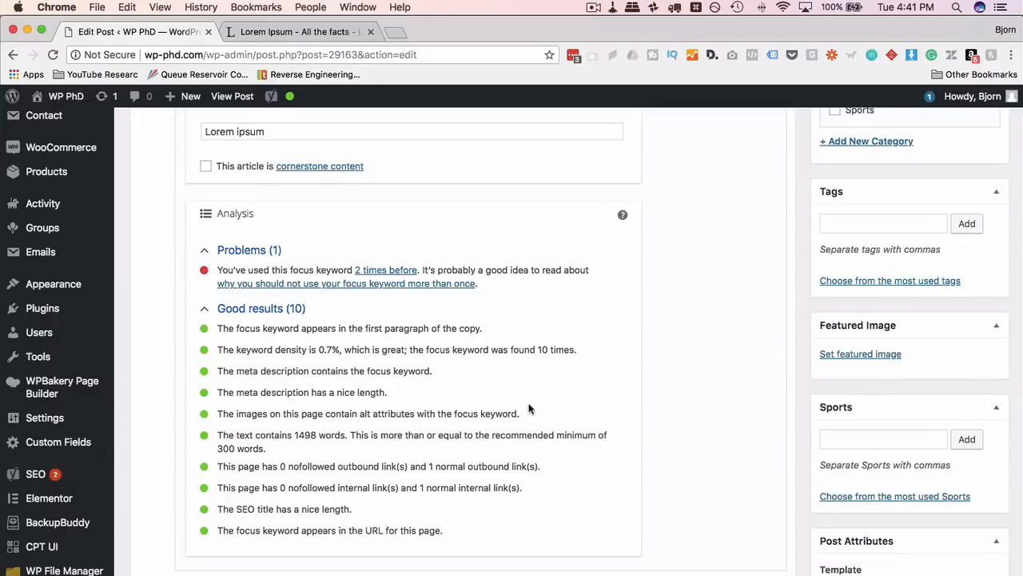
Review the post's snippet preview, focus keyword and overall SEO analysis results.
scroll(530, 408, "down", 4)
scroll(527, 409, "up", 2)
scroll(527, 409, "up", 5)
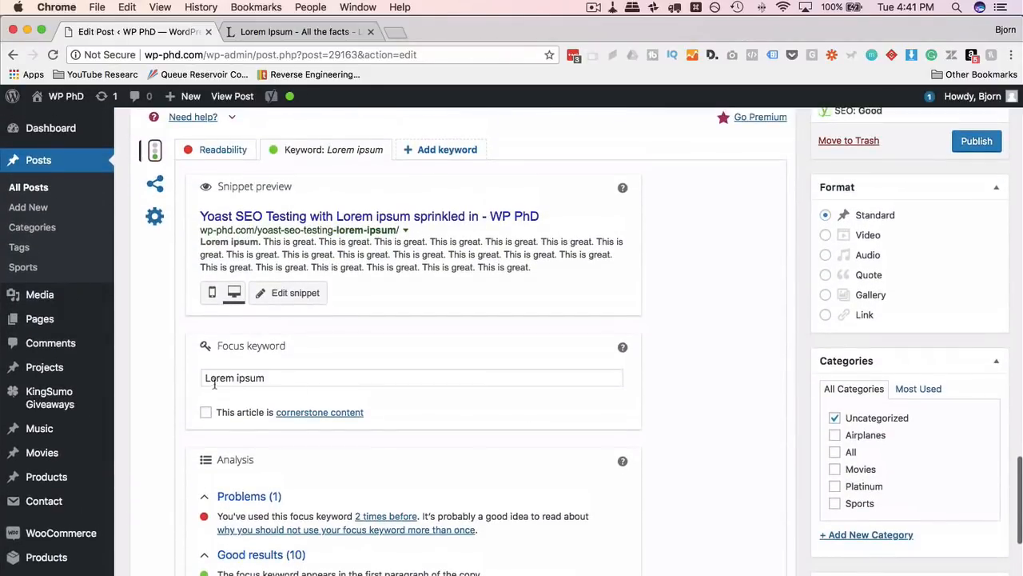
scroll(159, 377, "down", 2)
scroll(159, 376, "up", 2)
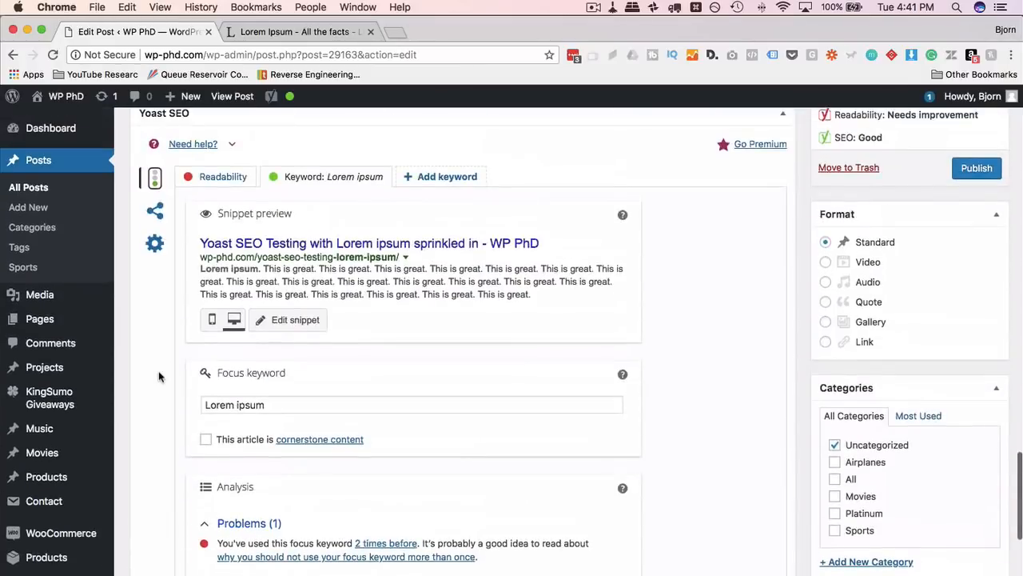
scroll(159, 377, "down", 5)
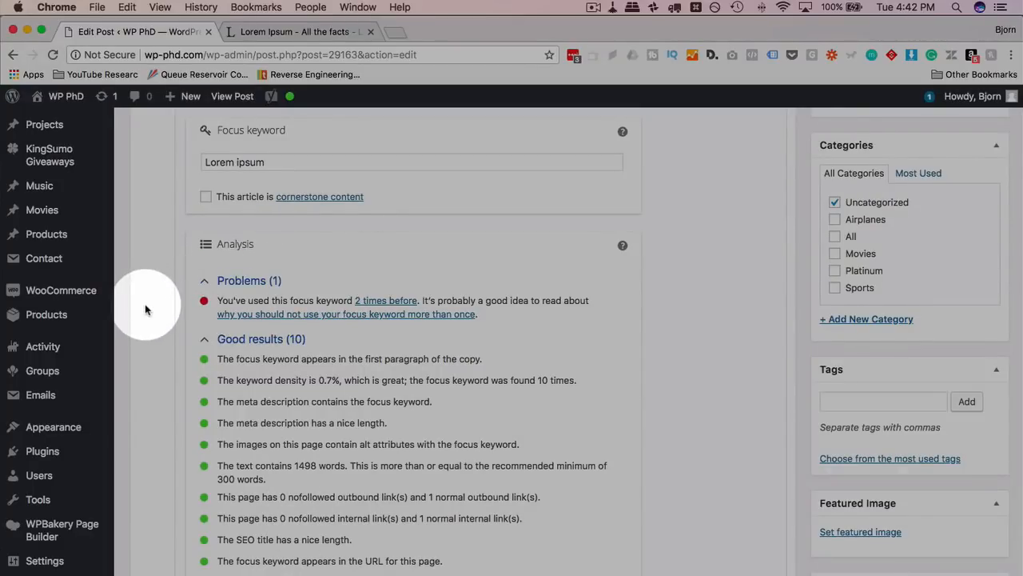
scroll(146, 309, "up", 1)
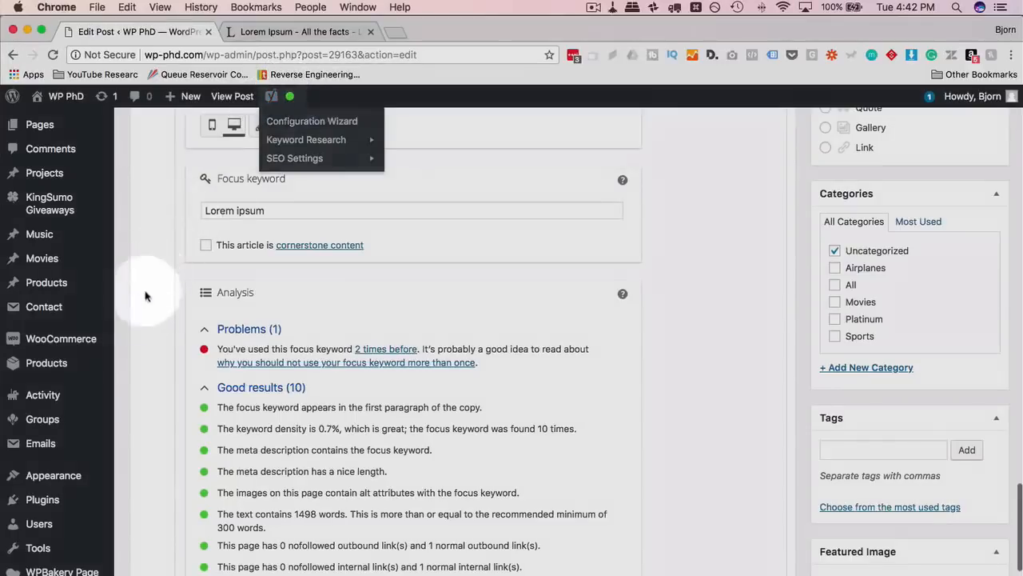
Open the post's readability analysis and examine its good results on sentence length and passive voice.
scroll(131, 342, "up", 5)
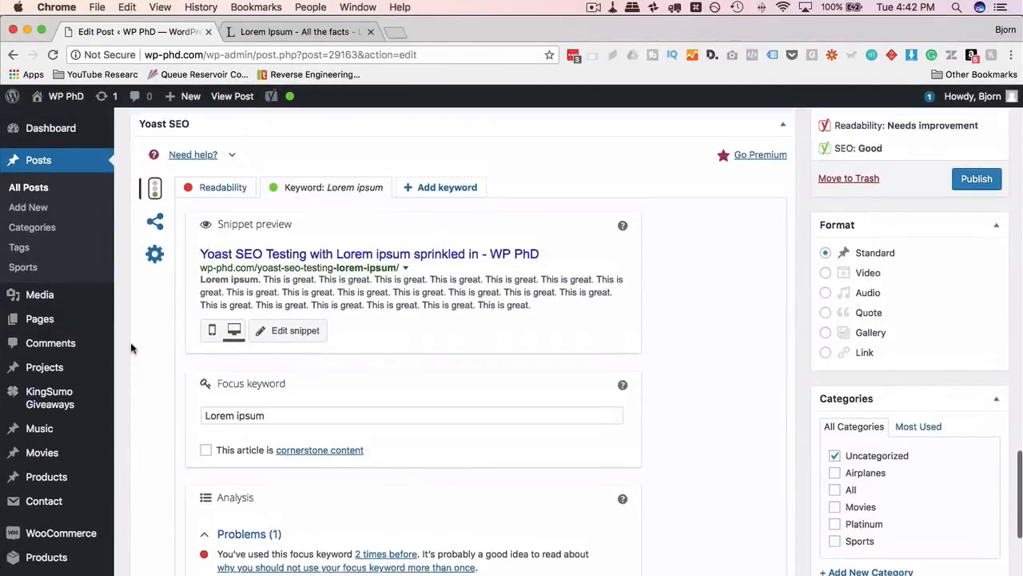
scroll(131, 342, "up", 1)
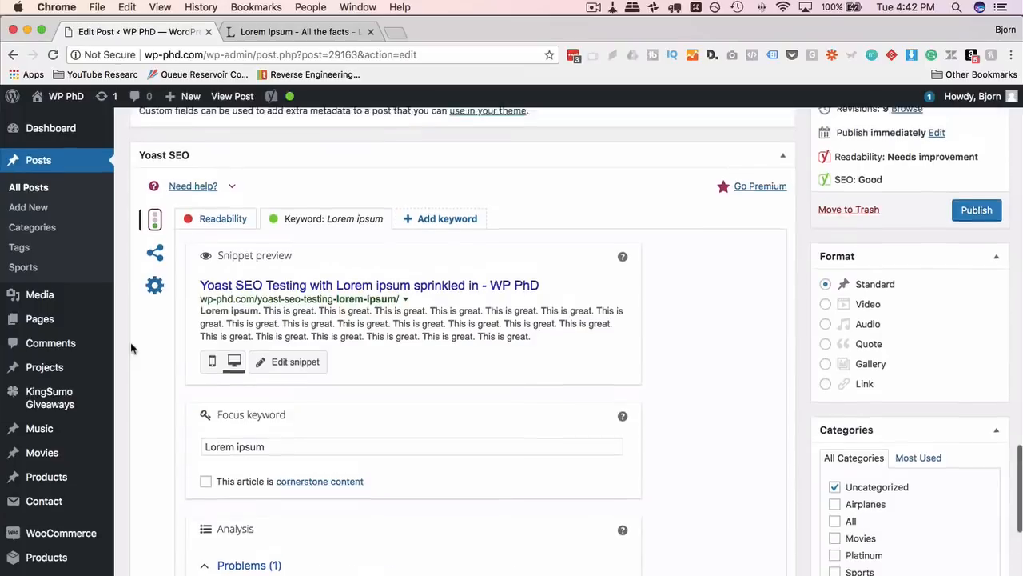
scroll(130, 342, "up", 2)
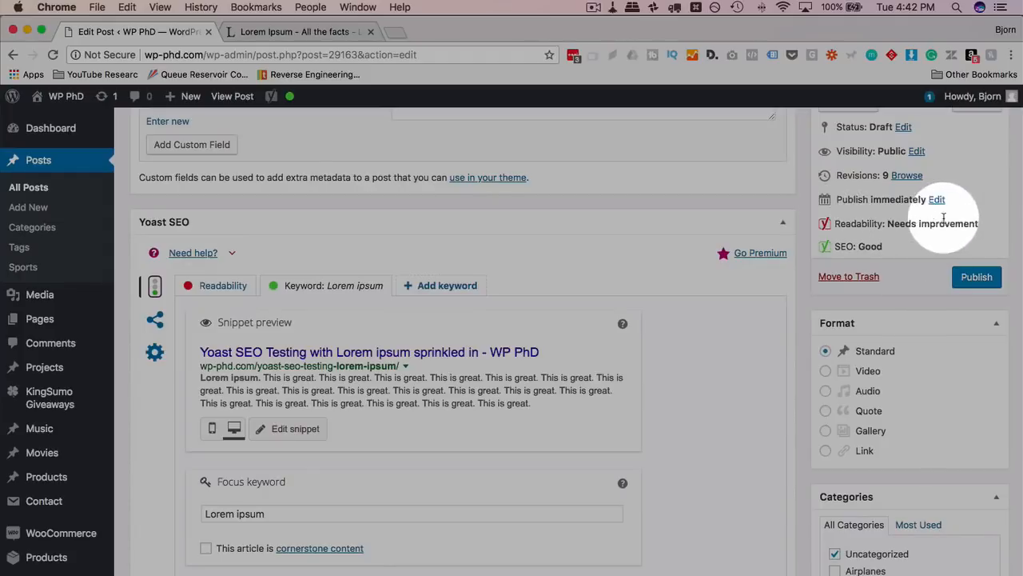
left_click(220, 290)
scroll(172, 366, "down", 2)
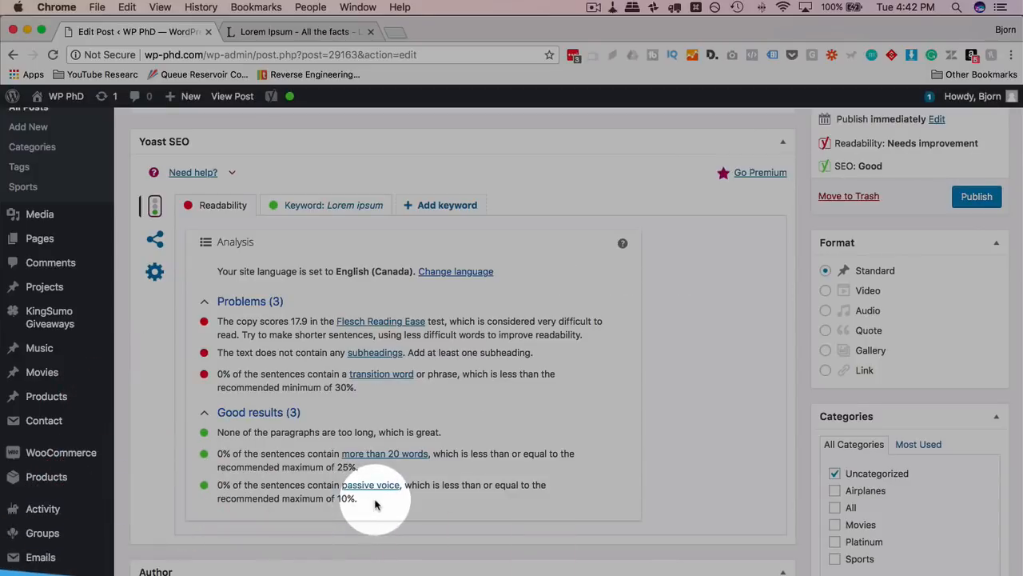
left_click_drag(358, 499, 220, 453)
left_click(227, 454)
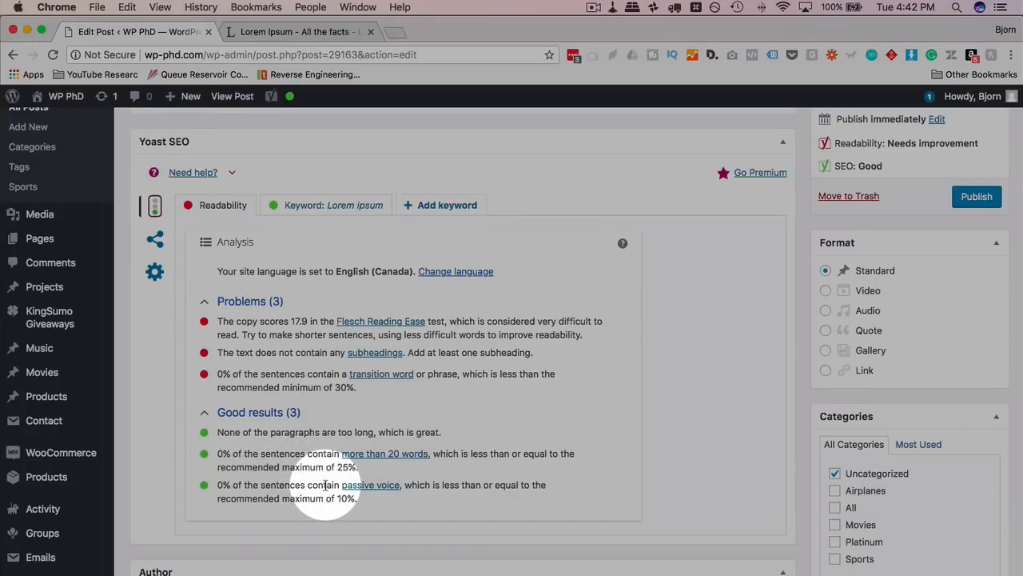
left_click_drag(340, 454, 360, 467)
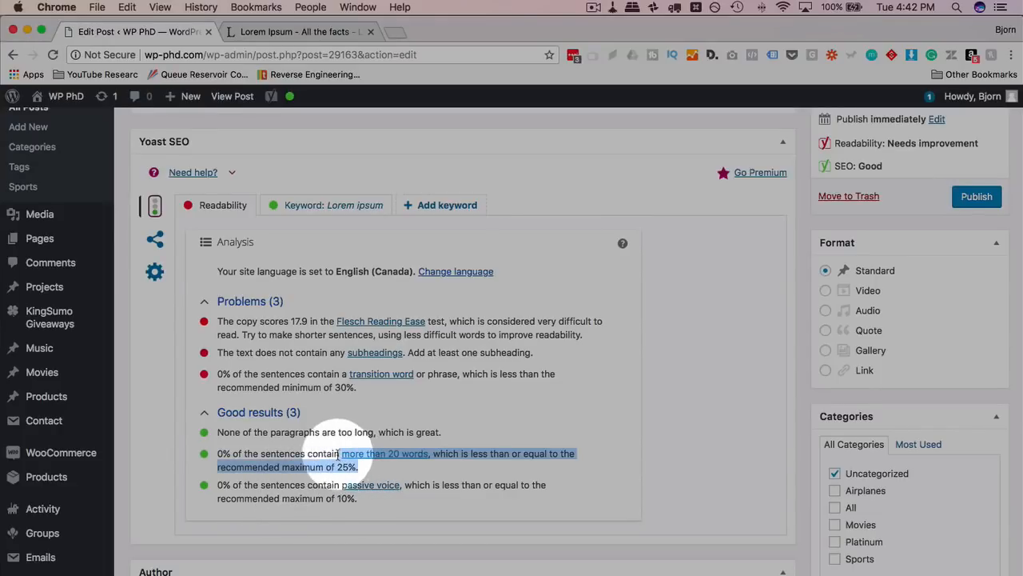
left_click(328, 455)
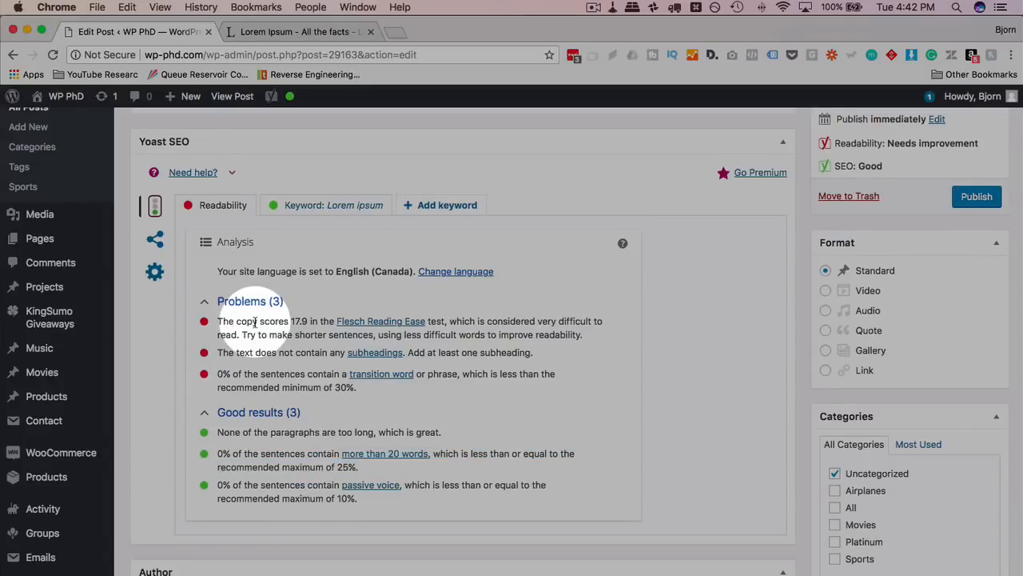
Examine the Flesch Reading Ease score and the other problems listed in the post's readability analysis.
scroll(254, 324, "up", 1)
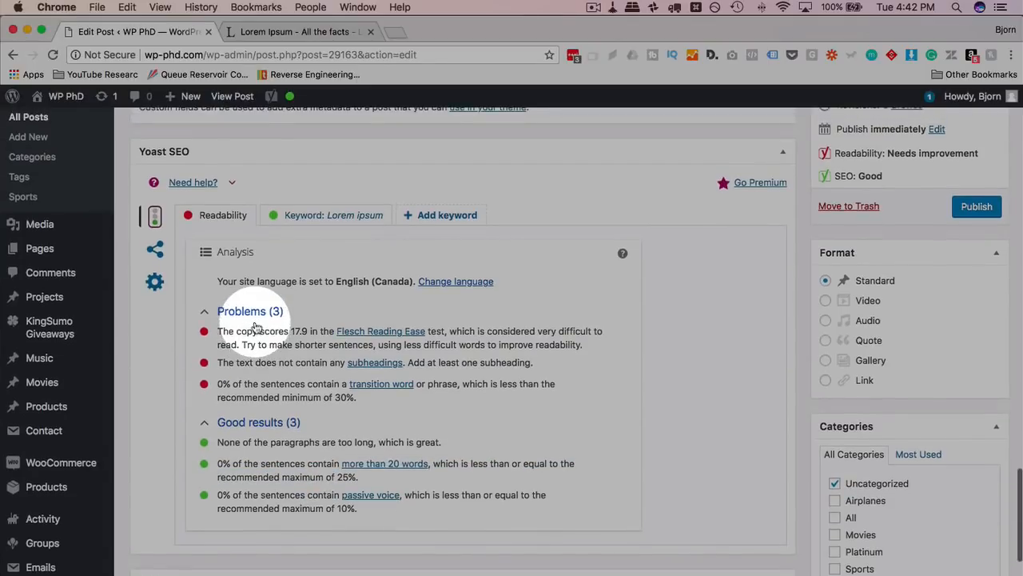
double_click(299, 331)
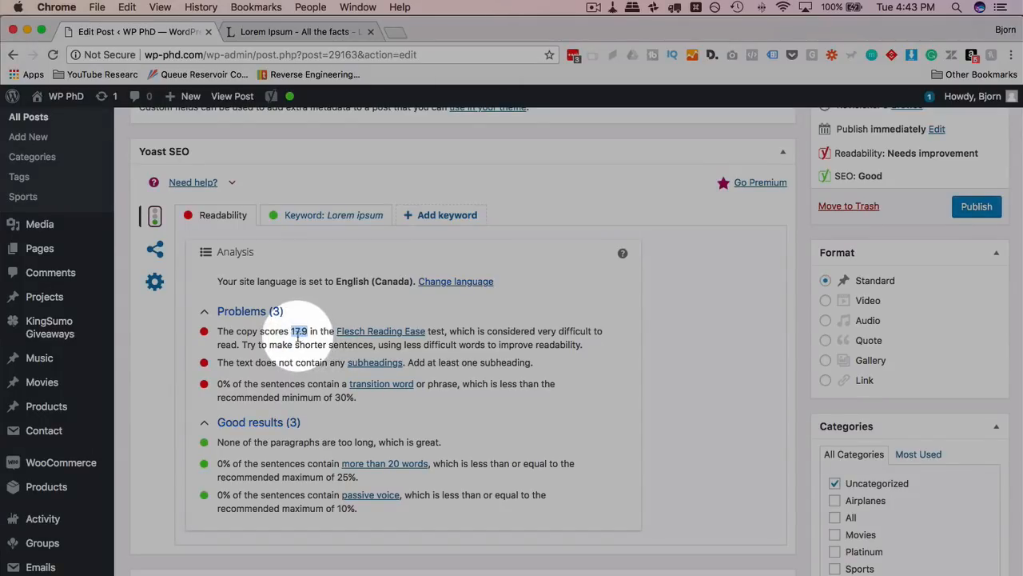
left_click(299, 334)
double_click(299, 332)
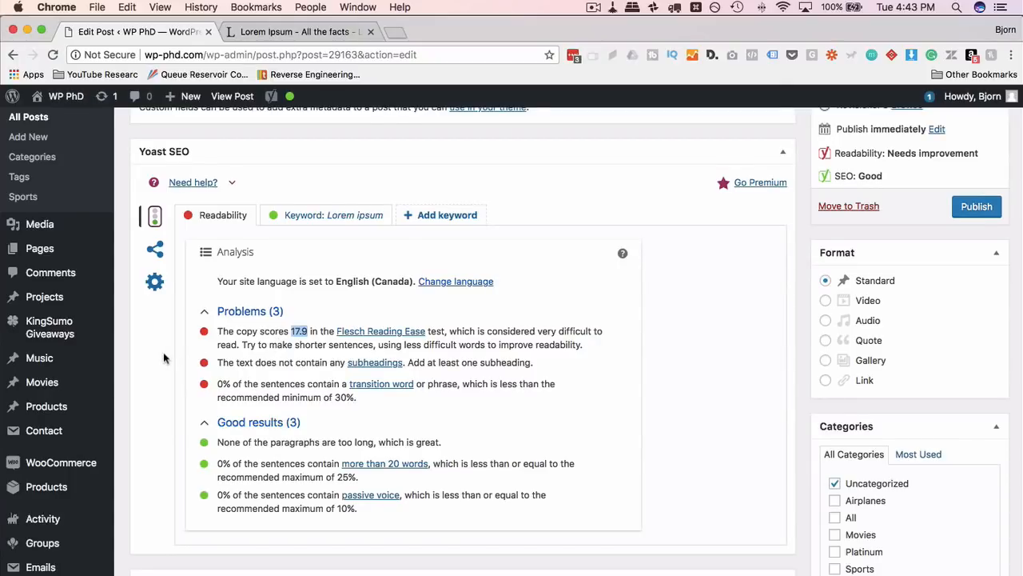
scroll(163, 352, "up", 8)
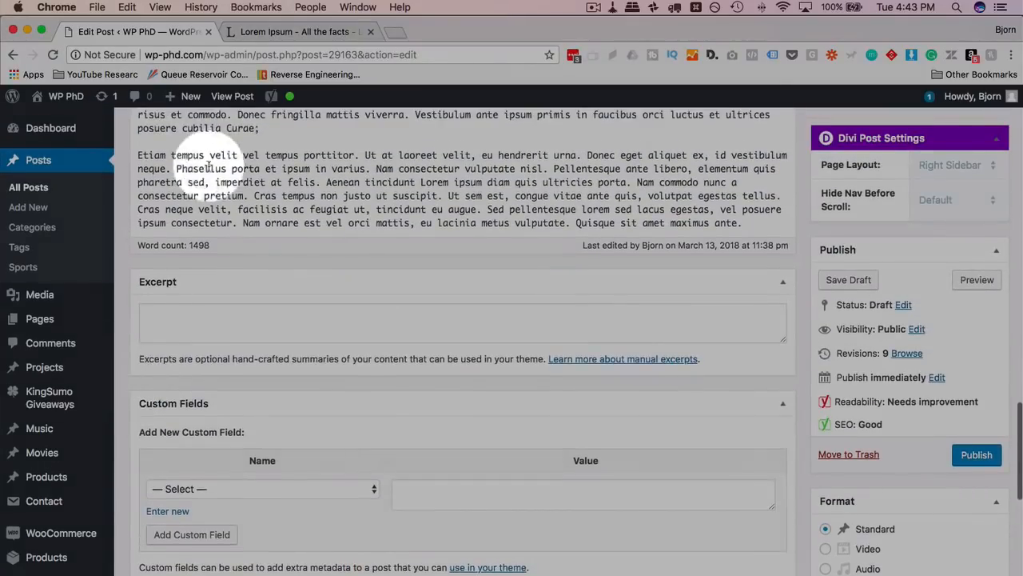
scroll(187, 396, "down", 4)
scroll(187, 395, "down", 7)
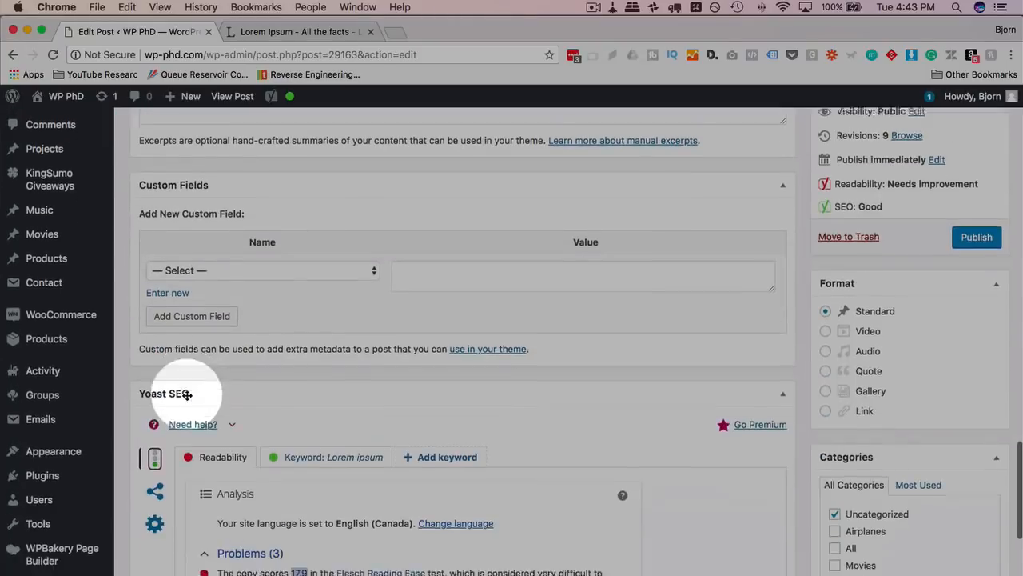
double_click(298, 255)
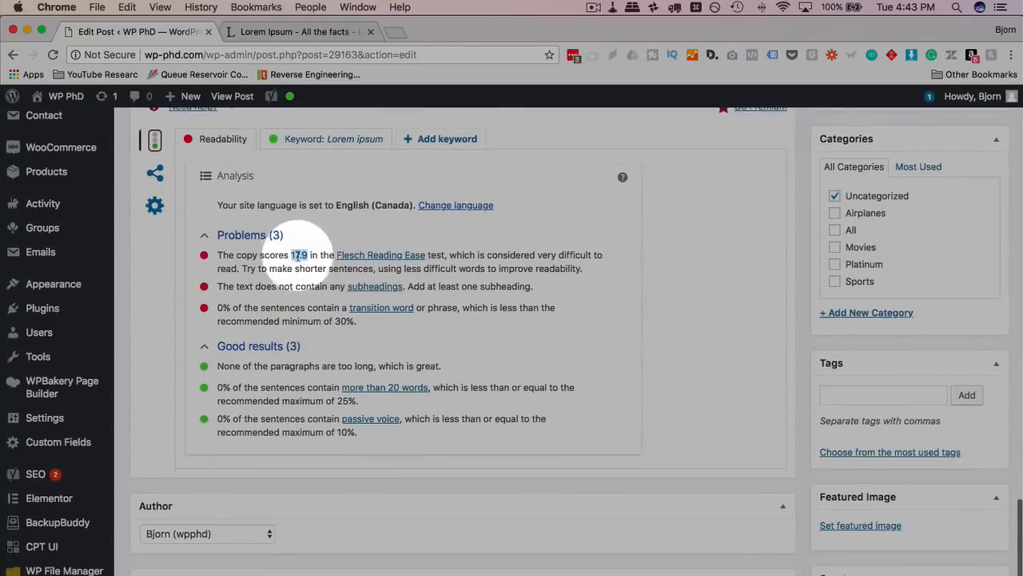
left_click(279, 269)
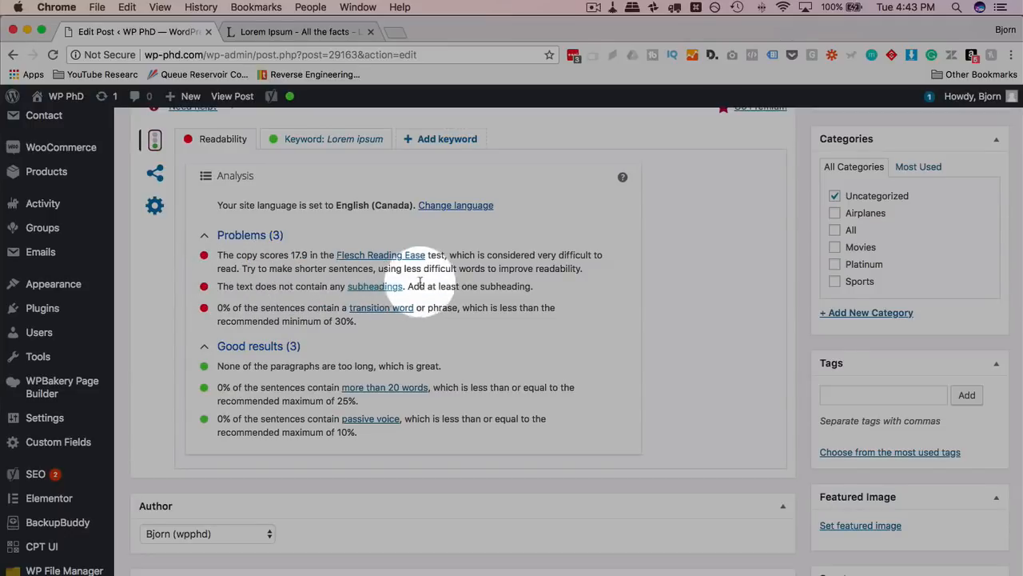
Insert an H2 subheading reading "This is the post" in the post's HTML, above the paragraph starting "Nam at elit vitae".
scroll(128, 305, "up", 15)
scroll(128, 305, "up", 5)
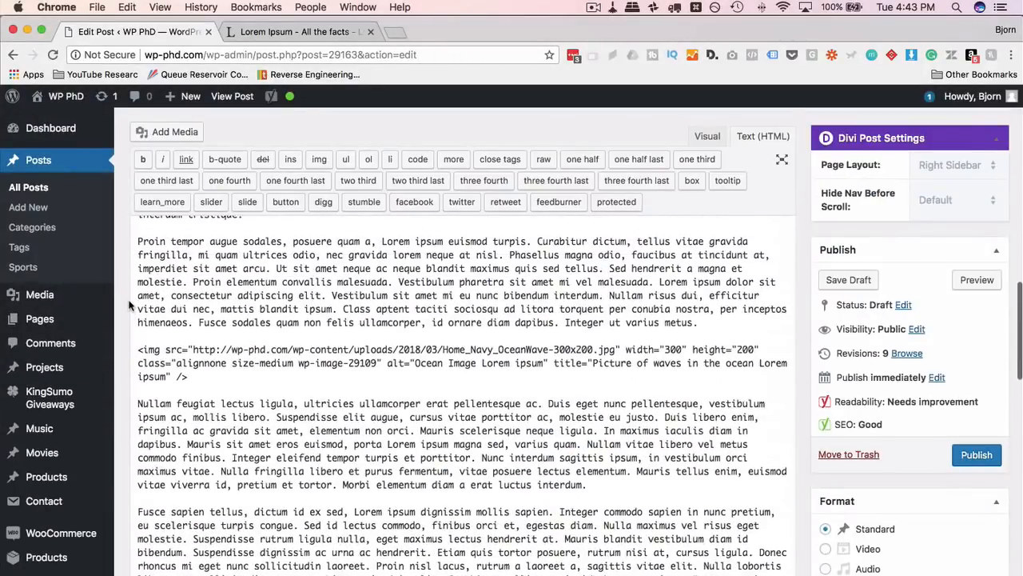
left_click(161, 252)
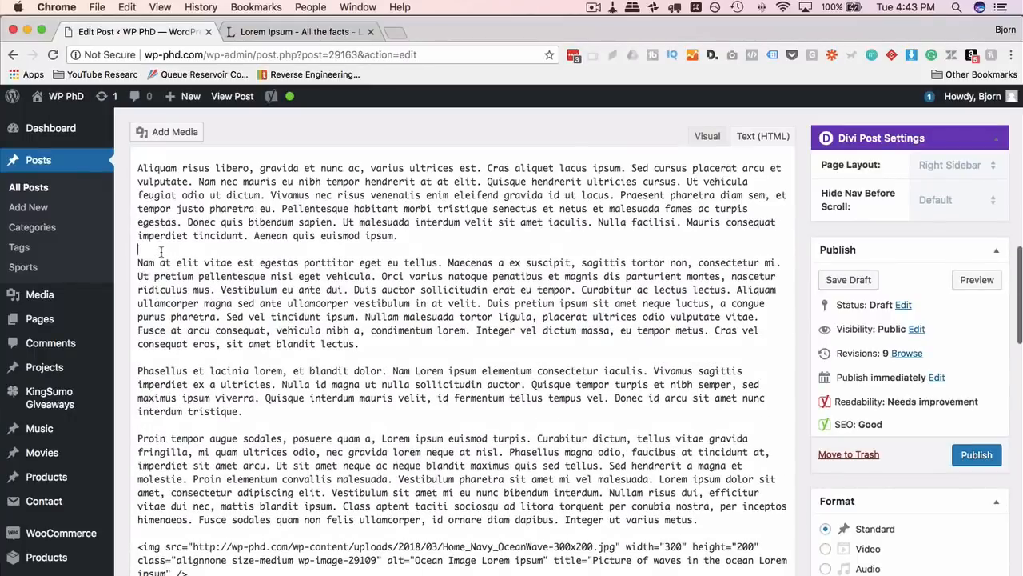
key("Return")
type("<h2></h2>")
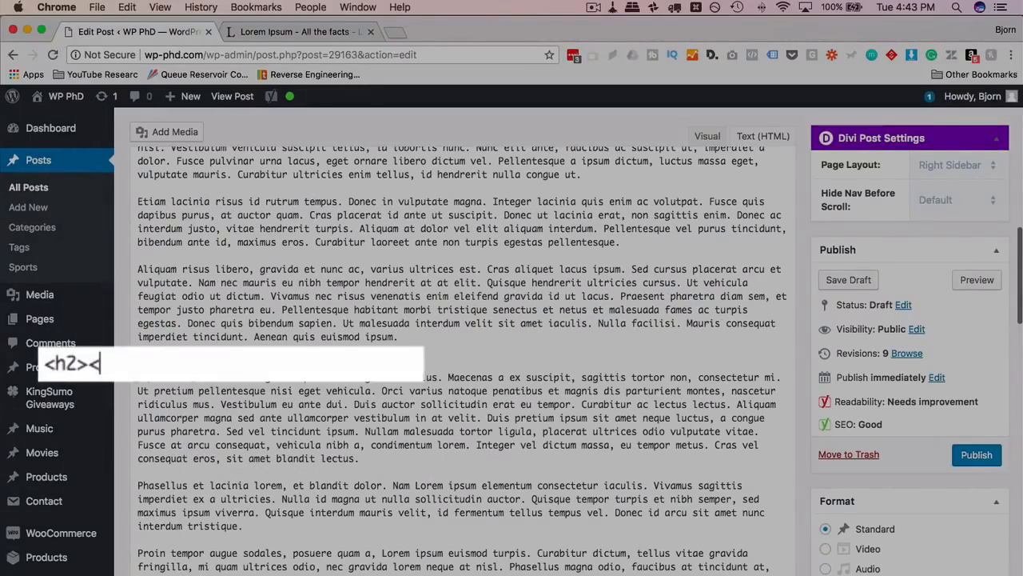
key("Return")
key("Right")
key("Right")
key("Right")
key("Right")
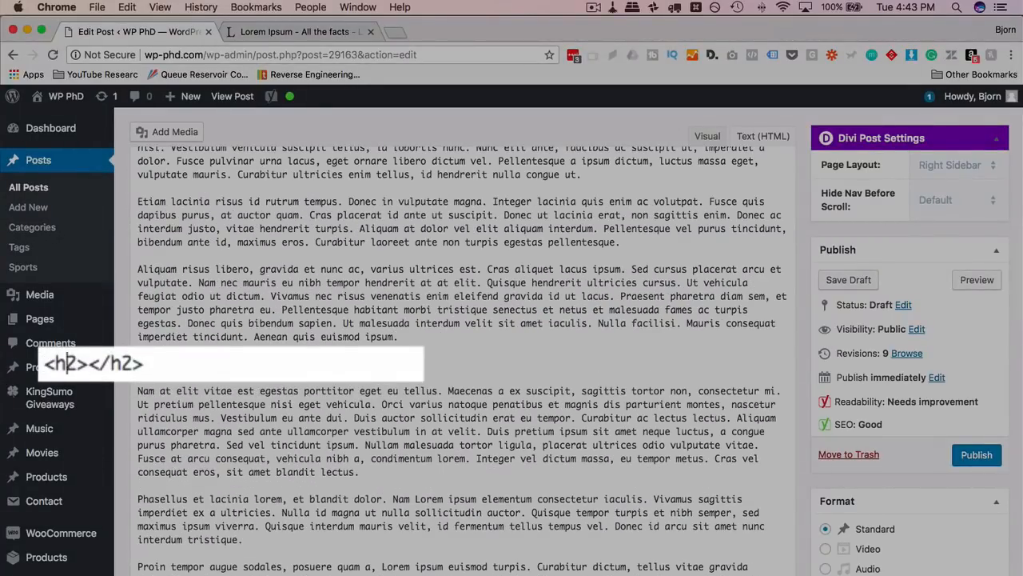
type("This i")
type("s the post")
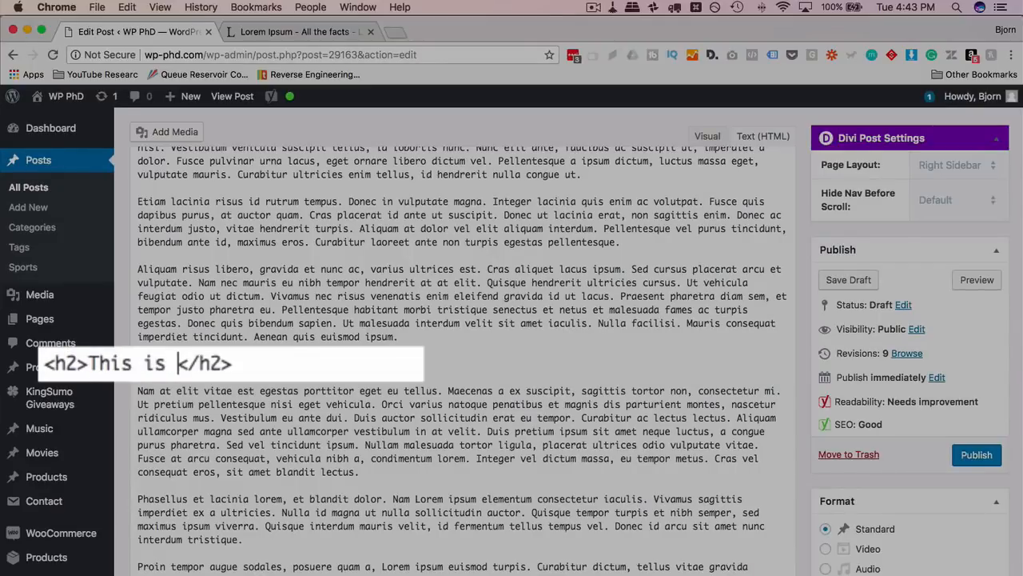
key("BackSpace")
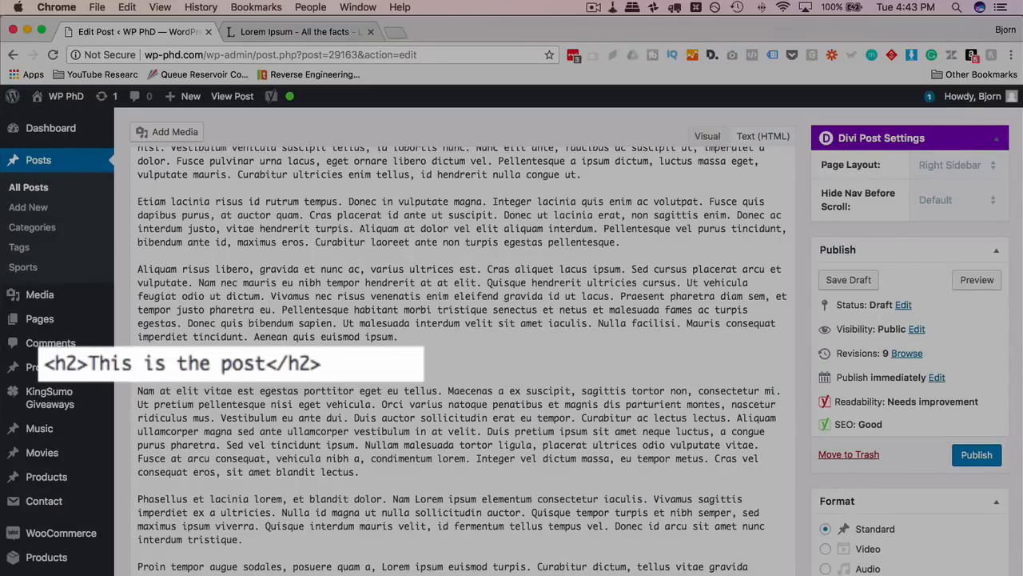
Save the post as a draft and recheck its readability analysis for the subheading result.
scroll(802, 294, "down", 15)
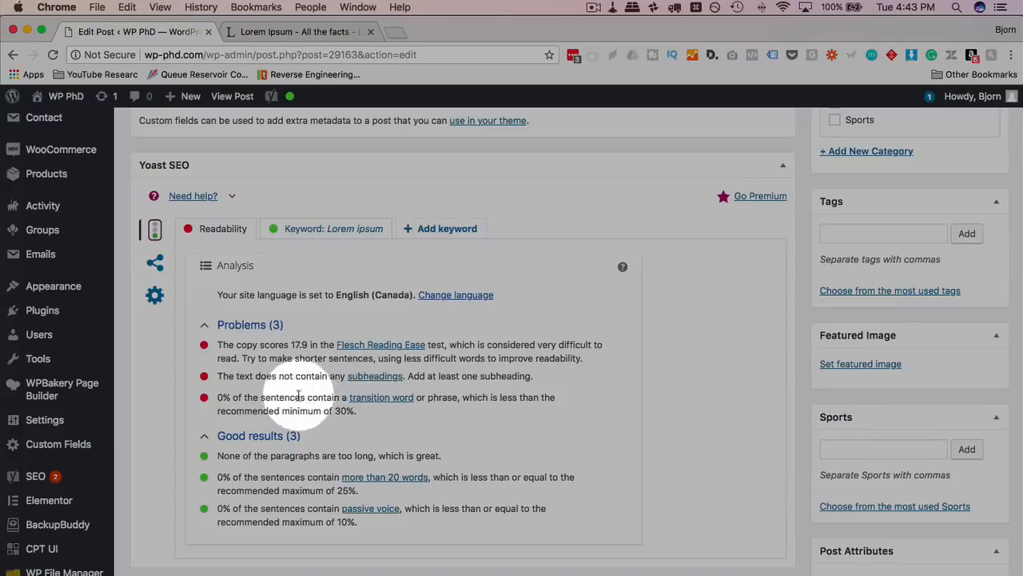
scroll(805, 406, "up", 15)
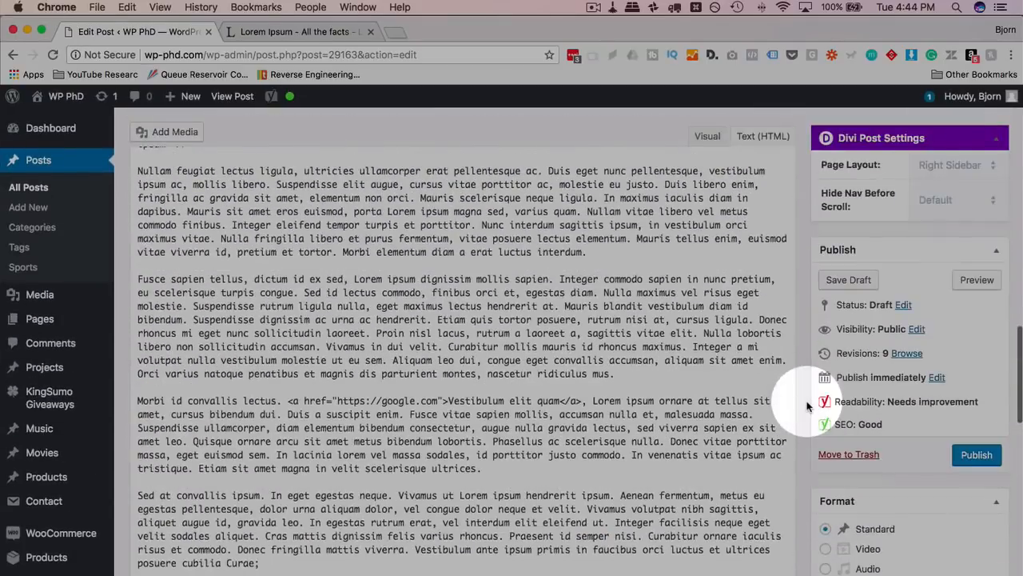
left_click(848, 279)
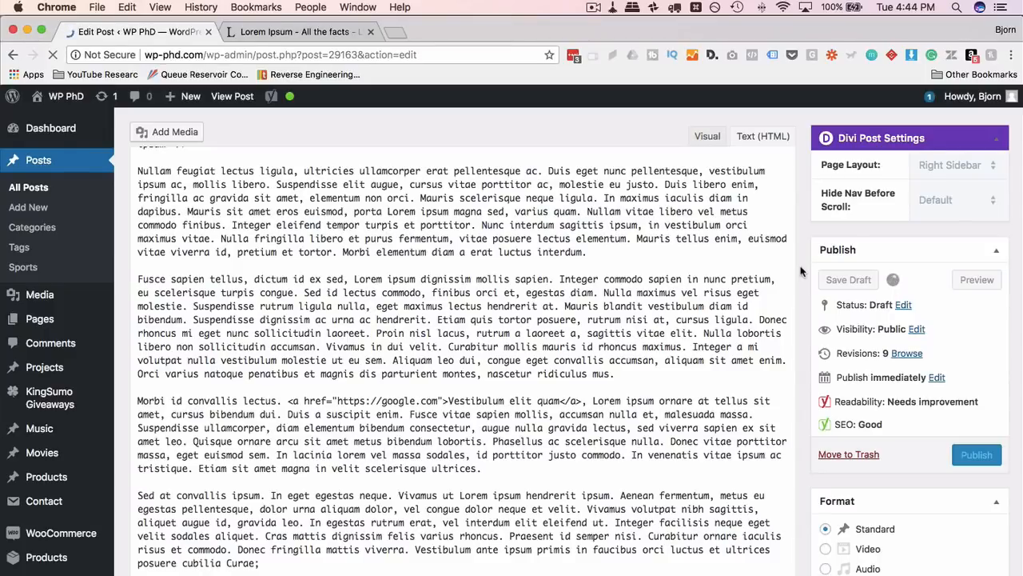
scroll(802, 272, "down", 15)
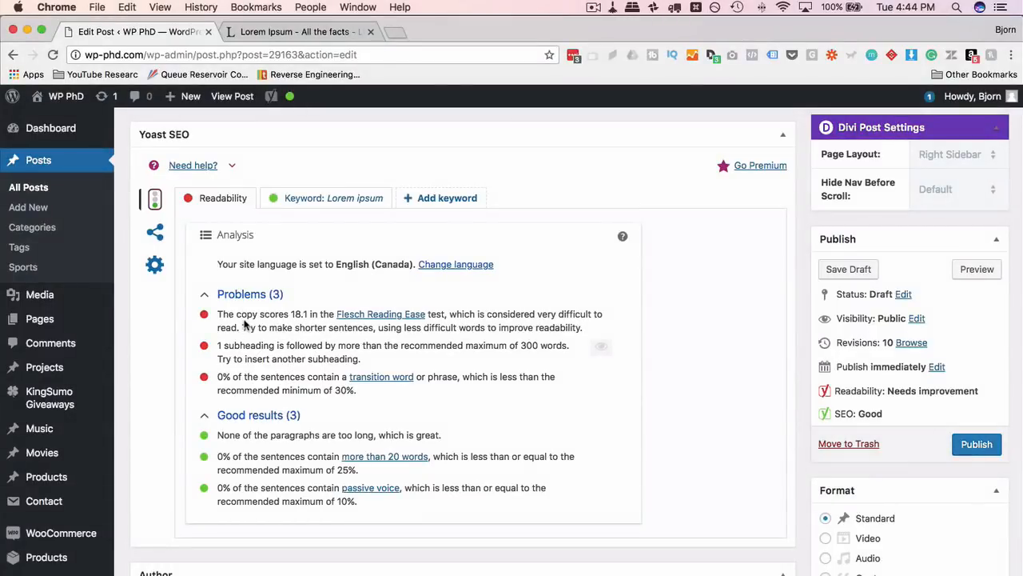
Open the "Lorem ipsum" keyword analysis and examine the suggested improvement about using the focus keyword in a subheading.
left_click(289, 206)
scroll(159, 348, "down", 5)
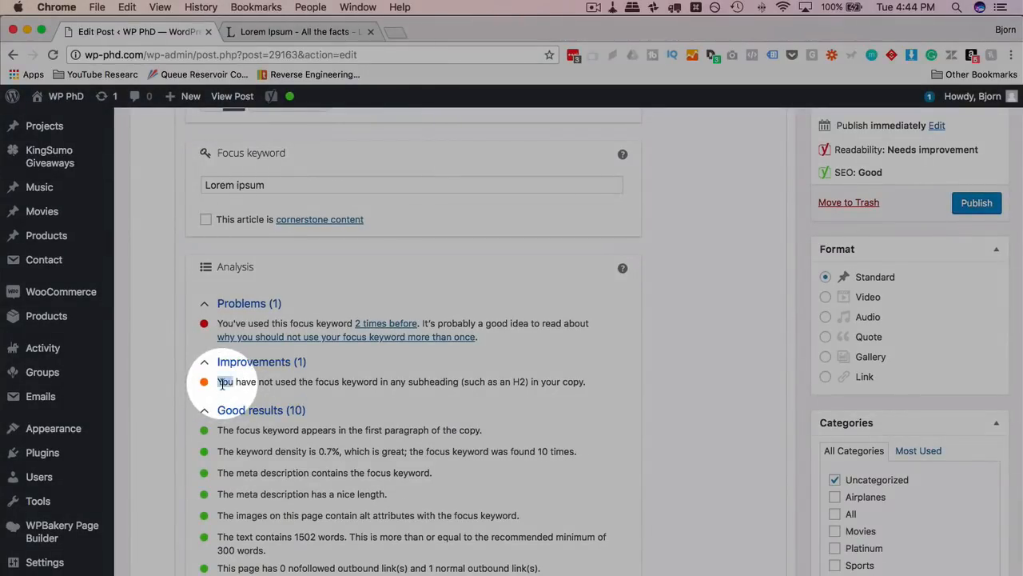
left_click_drag(220, 382, 577, 387)
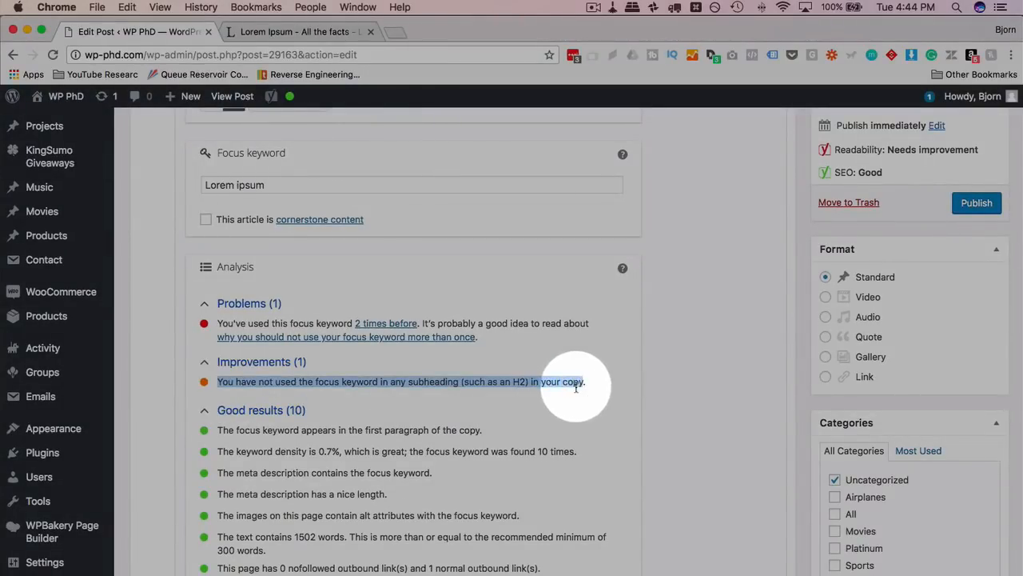
left_click(328, 383)
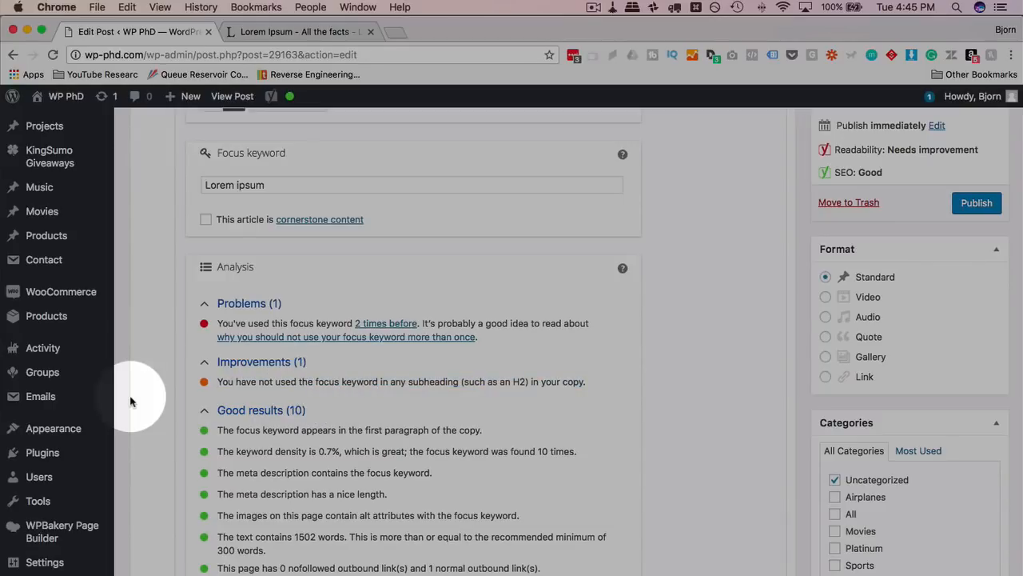
scroll(128, 400, "up", 5)
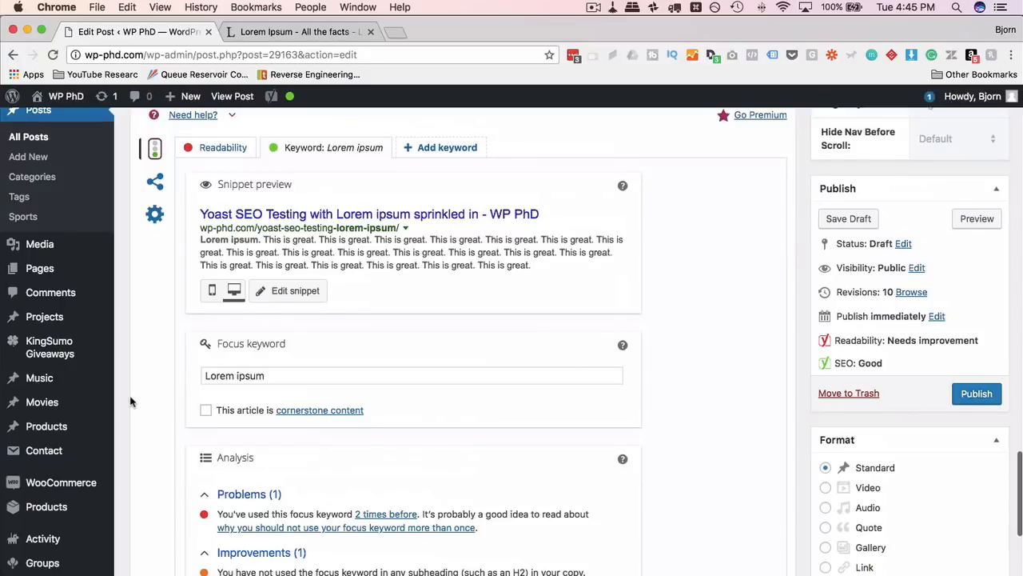
scroll(131, 401, "down", 1)
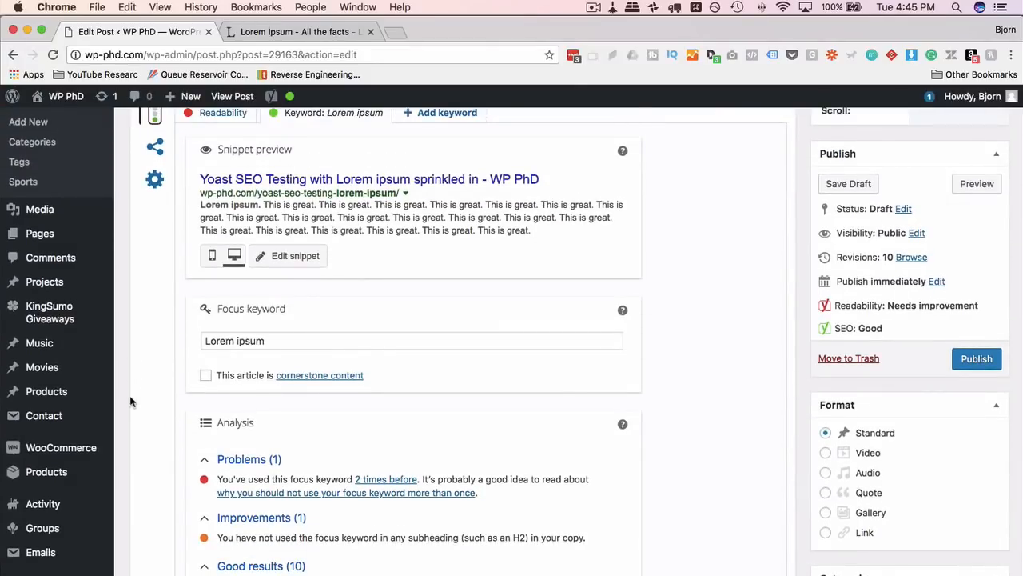
scroll(128, 376, "up", 2)
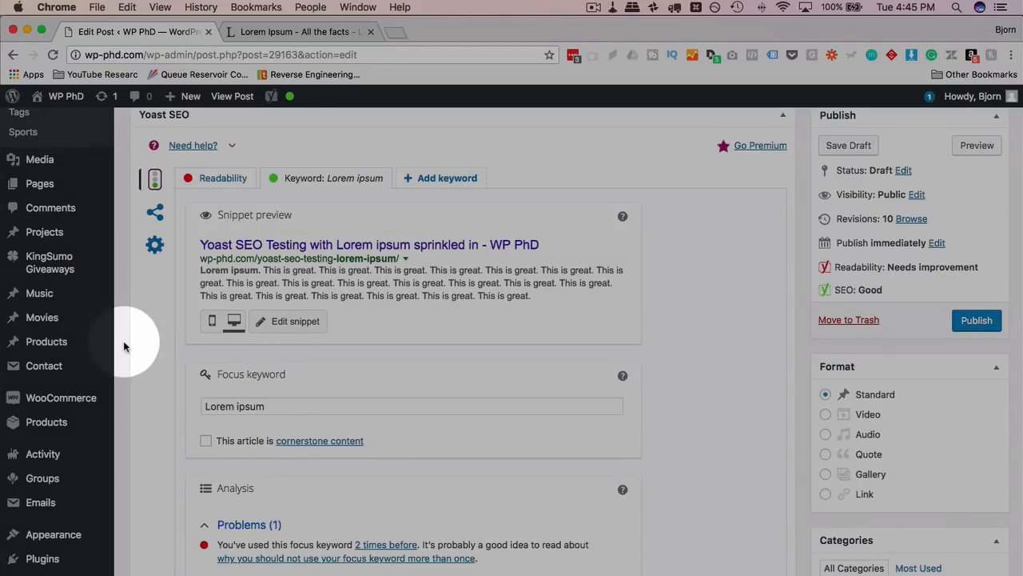
Open the list of all posts and review its SEO and readability score columns.
scroll(124, 346, "up", 5)
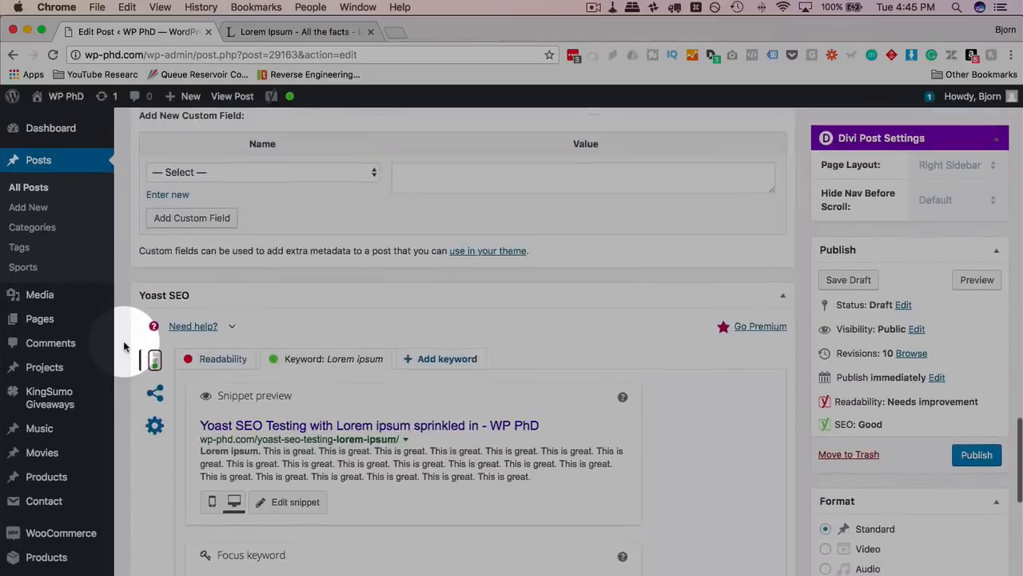
left_click(34, 159)
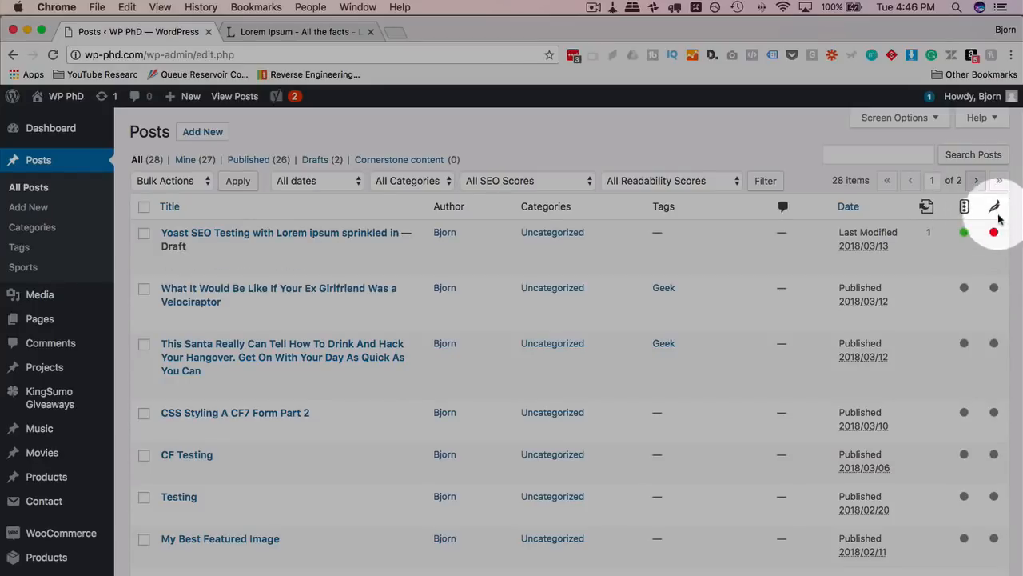
scroll(971, 251, "down", 10)
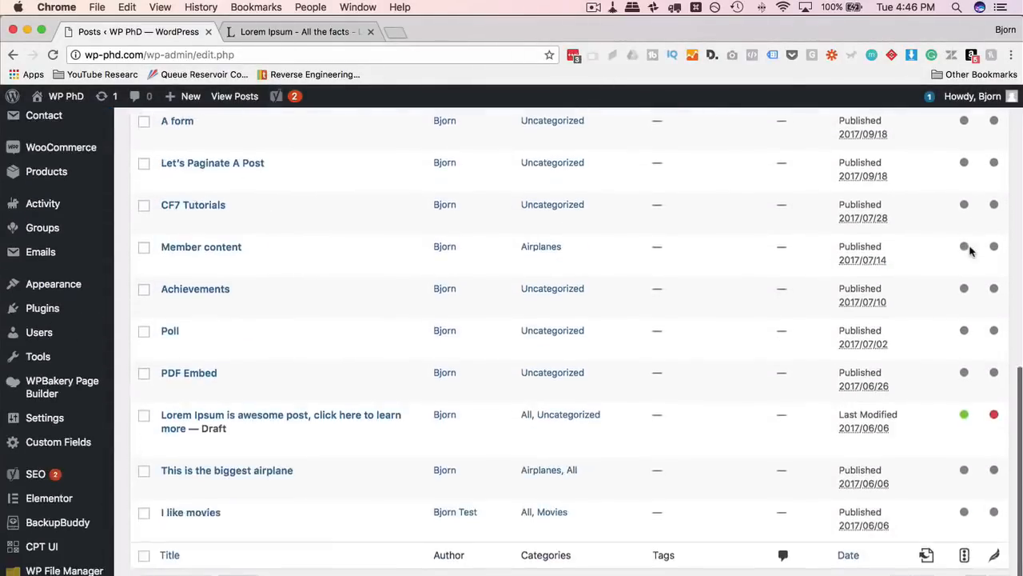
scroll(968, 249, "up", 15)
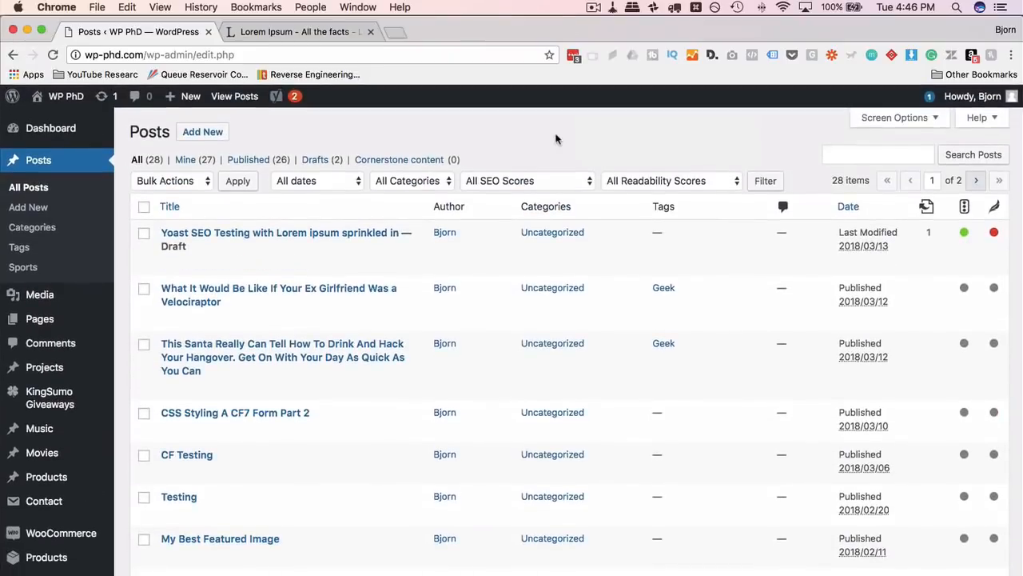